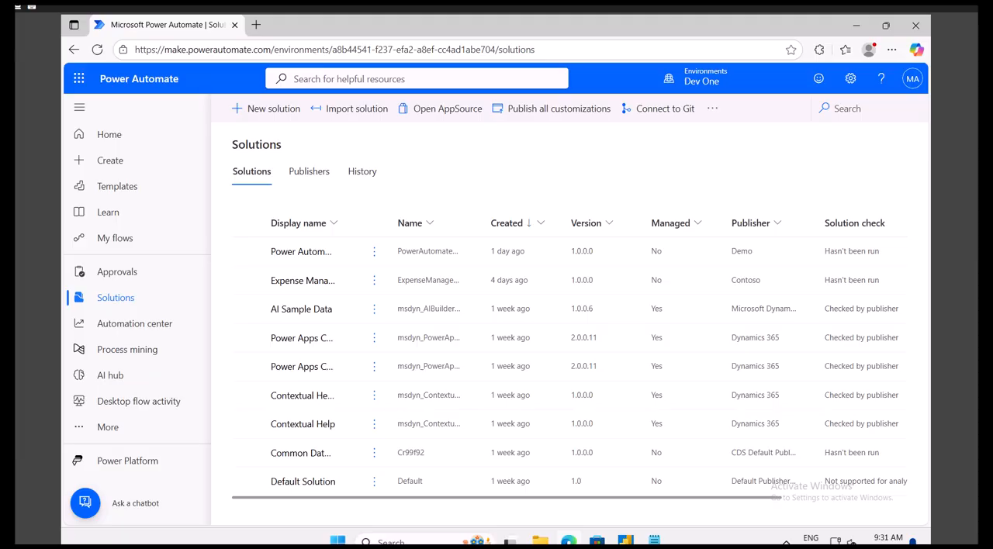
# Step: Open the Power Automate SOLUTION solution and start building a new instant cloud flow in it
pyautogui.click(297, 253)
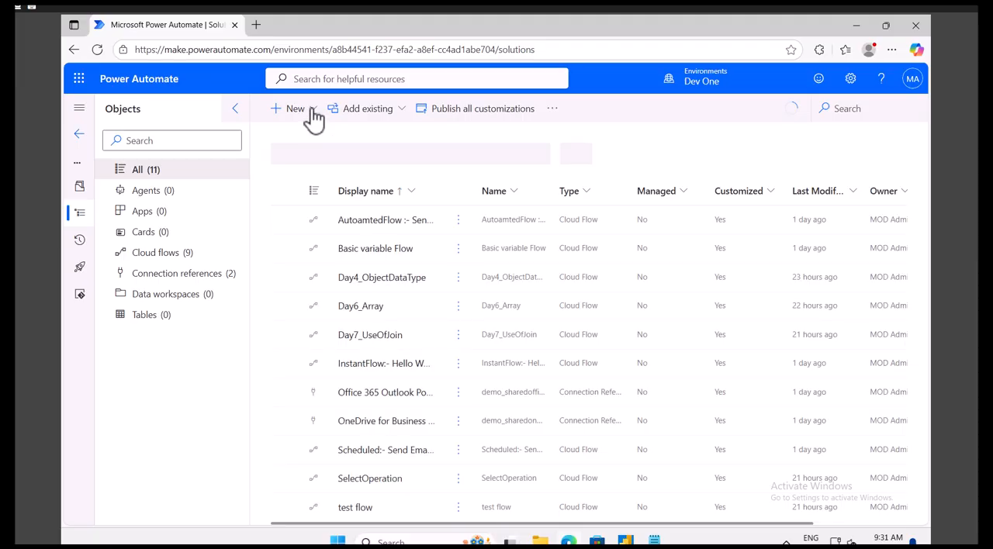
pyautogui.click(315, 117)
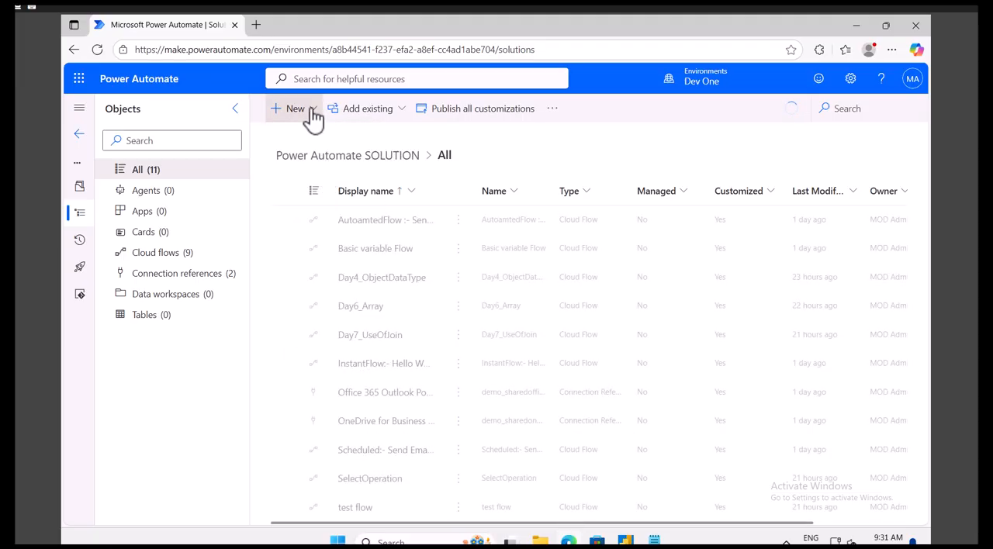
pyautogui.click(311, 111)
pyautogui.moveTo(310, 181)
pyautogui.moveTo(432, 190)
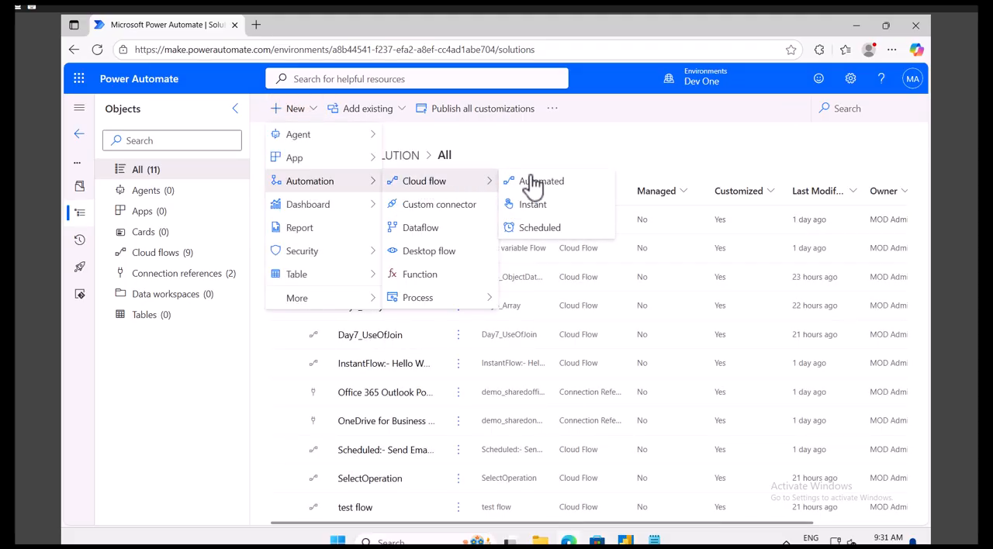
pyautogui.click(534, 206)
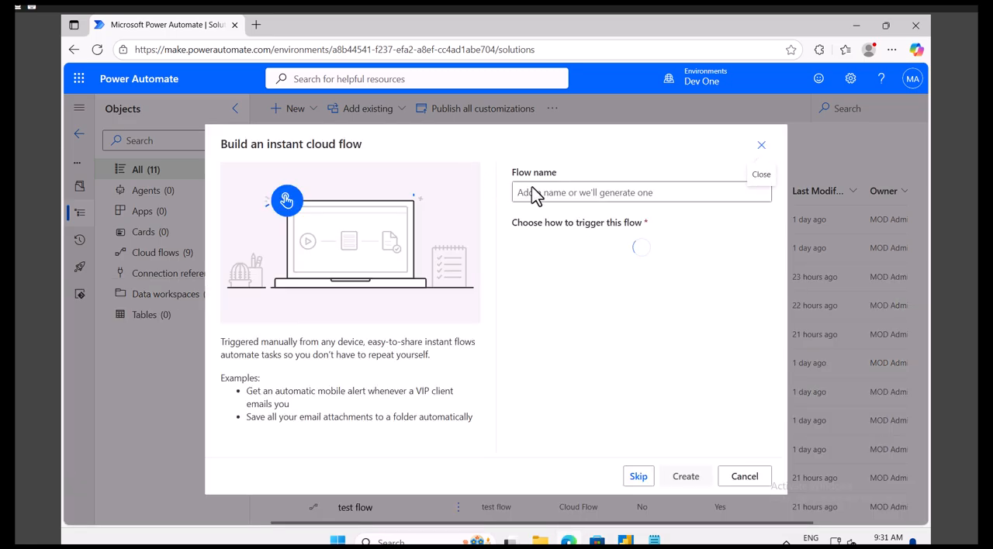
# Step: Name the flow Day8_CreateHTMLTable, choose the Manually trigger a flow trigger, and create it
pyautogui.click(543, 192)
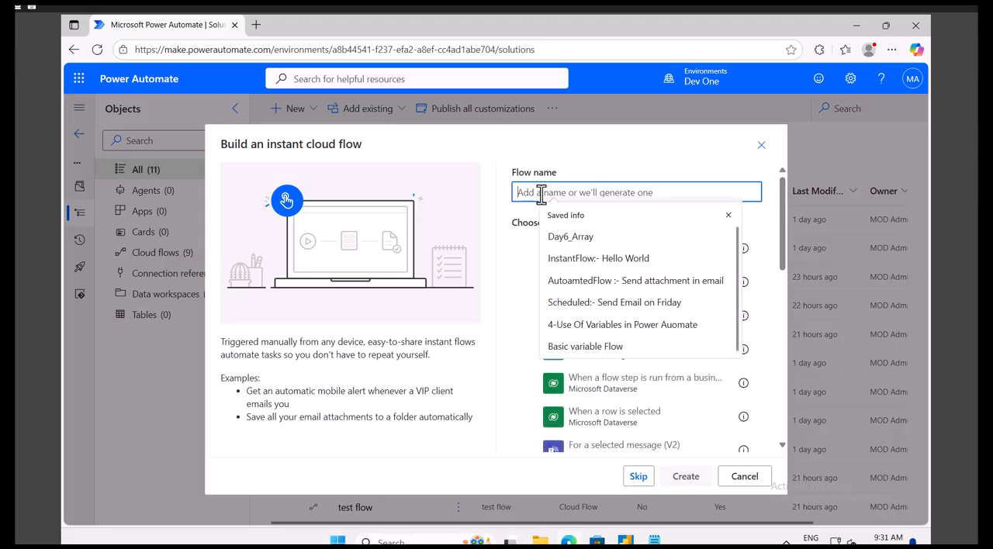
pyautogui.write('DAy')
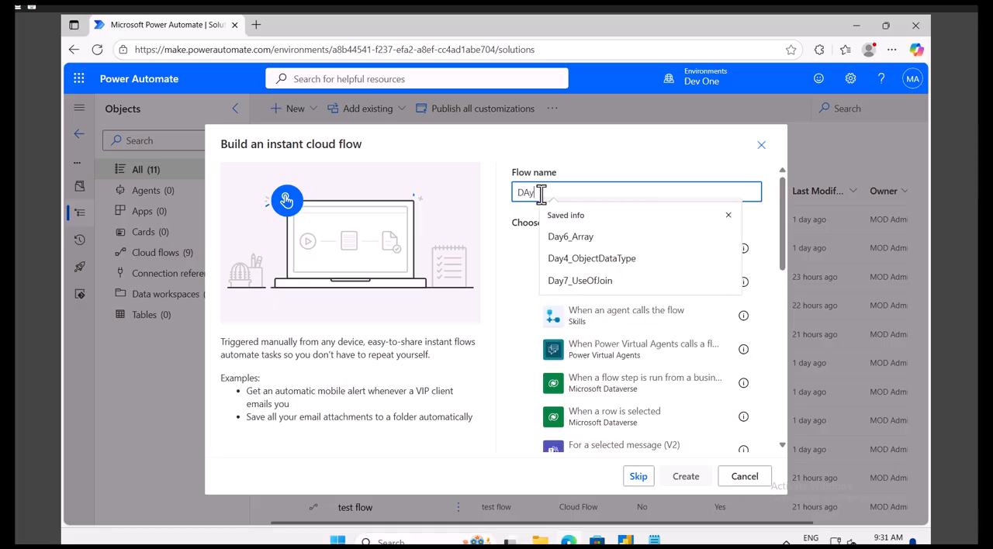
pyautogui.press('BackSpace')
pyautogui.press('BackSpace')
pyautogui.write('ay')
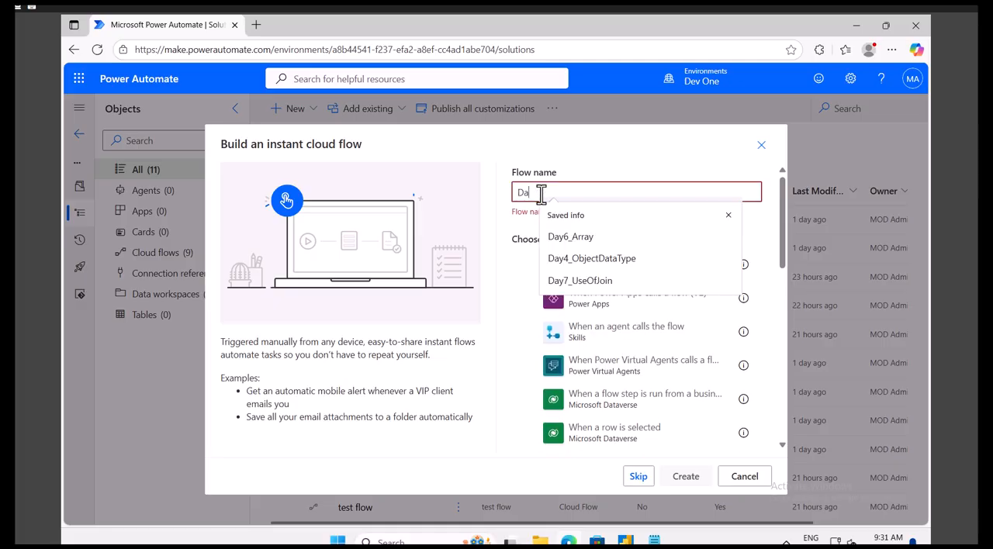
pyautogui.press('Escape')
pyautogui.write('(')
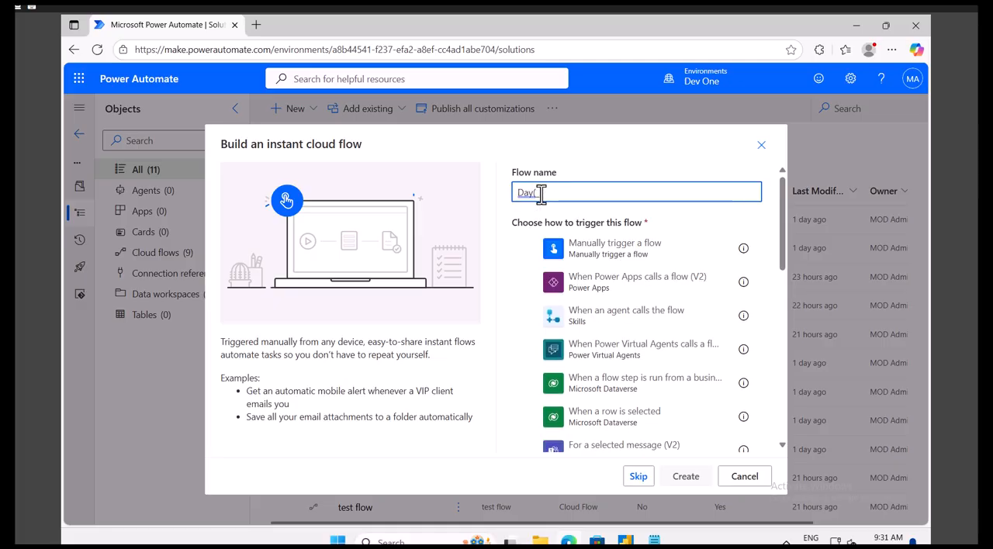
pyautogui.press('BackSpace')
pyautogui.write('8_CreateH')
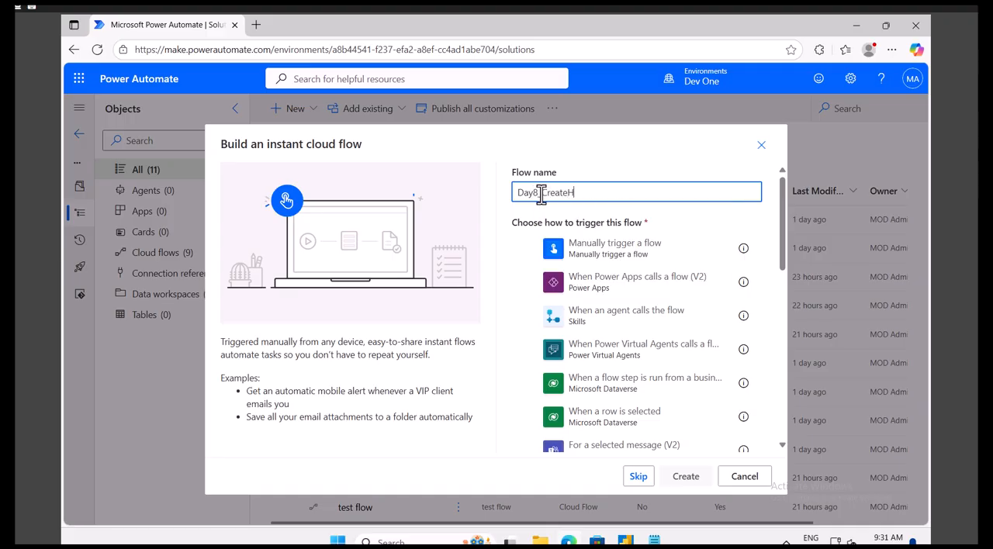
pyautogui.write('TMLTable')
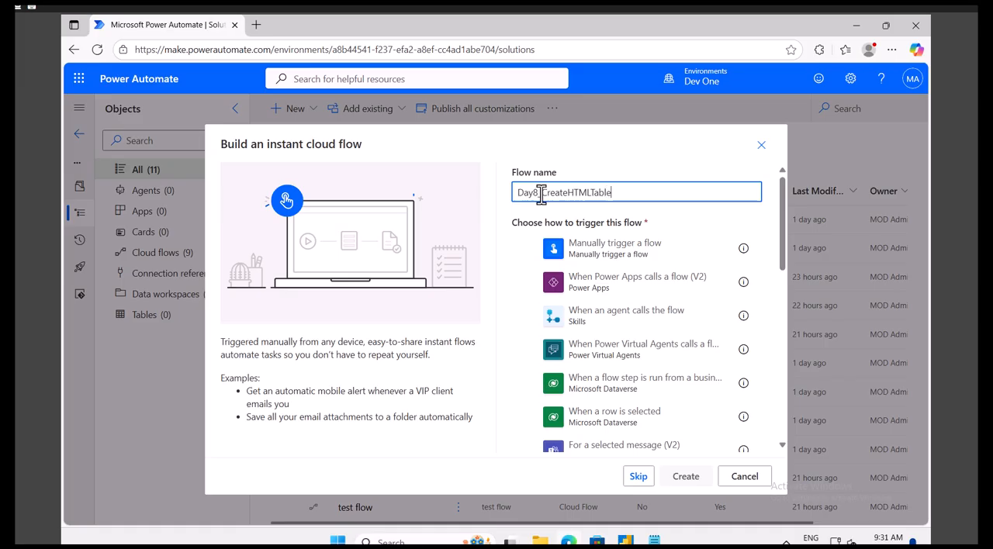
pyautogui.click(628, 251)
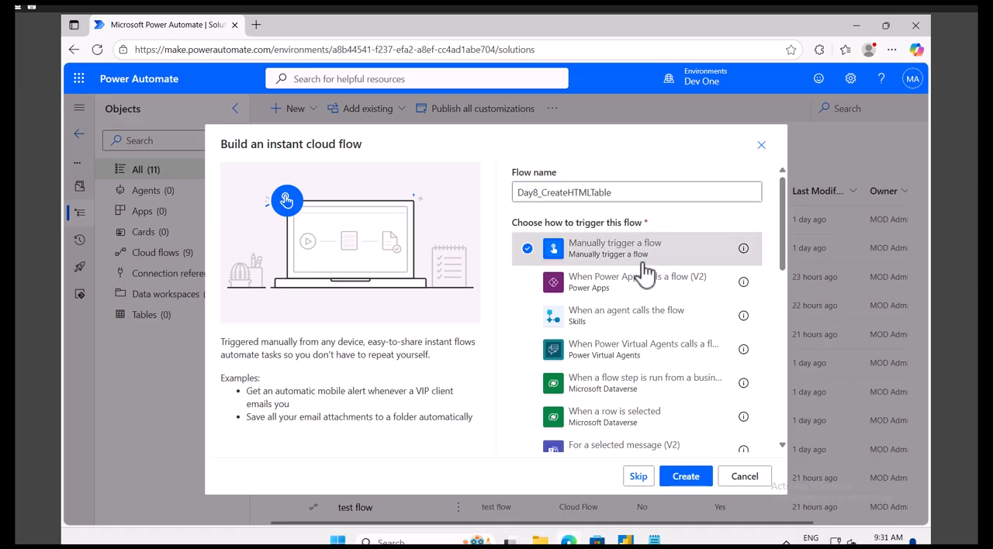
pyautogui.click(690, 480)
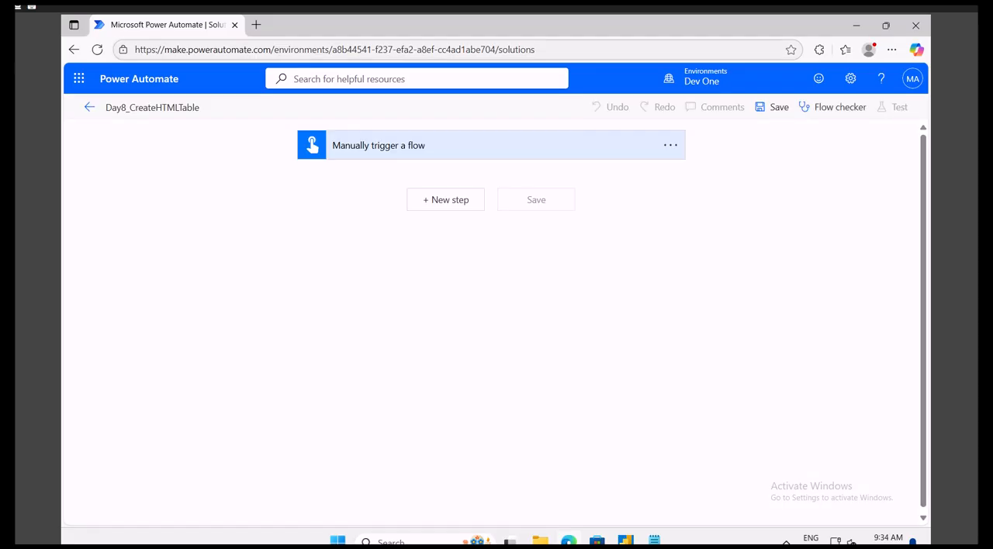
# Step: Switch to Notepad and write a JSON array skeleton containing three empty, comma-separated objects
pyautogui.click(654, 541)
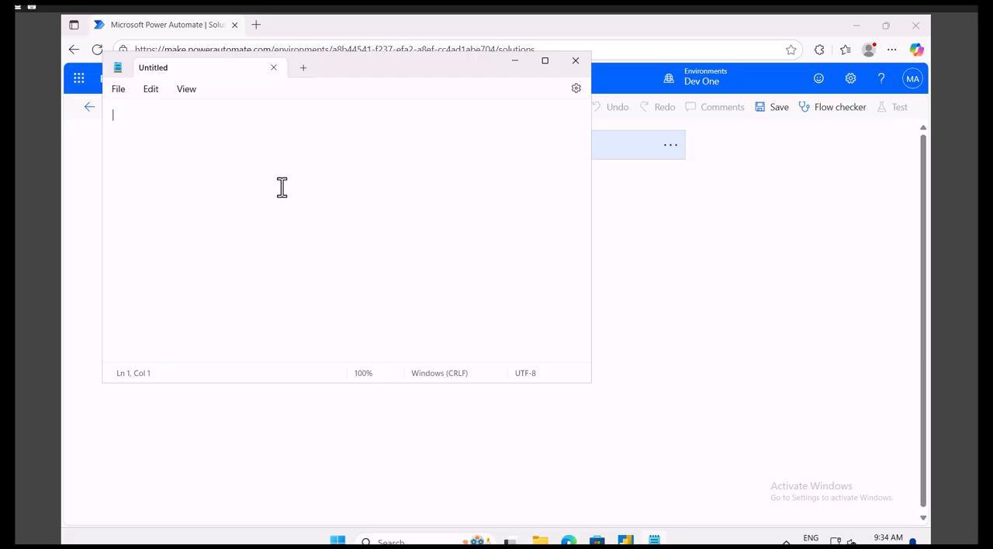
pyautogui.write('[')
pyautogui.press('Return')
pyautogui.write(']')
pyautogui.press('Up')
pyautogui.press('Return')
pyautogui.write('{')
pyautogui.press('Return')
pyautogui.write('}')
pyautogui.press('Return')
pyautogui.press('BackSpace')
pyautogui.write(',')
pyautogui.press('Return')
pyautogui.write('{')
pyautogui.press('Return')
pyautogui.write('},')
pyautogui.press('Return')
pyautogui.write('{')
pyautogui.press('Return')
pyautogui.write('}')
# Step: Fill the first JSON object with a Name key holding a sample first name and a Tutorial key set to "PA"
pyautogui.click(129, 130)
pyautogui.write('"')
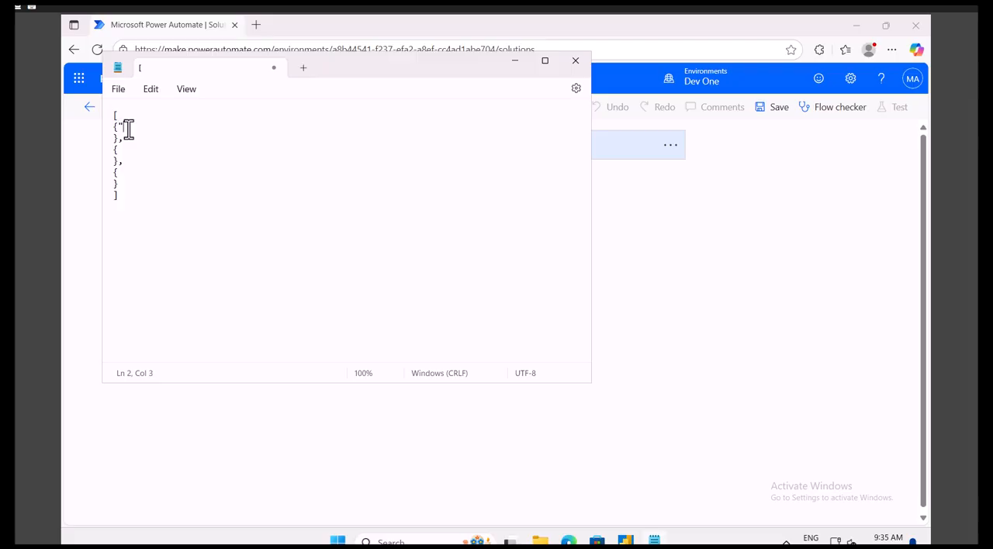
pyautogui.write('Name":"Sagar",')
pyautogui.press('Return')
pyautogui.write('"Ro')
pyautogui.press('BackSpace')
pyautogui.press('BackSpace')
pyautogui.write('Tutorial":"PA"')
# Step: Copy the first object's two properties into the second object, replacing the name with another first name and setting Tutorial to "WORD"
pyautogui.moveTo(193, 139); pyautogui.dragTo(122, 131)
pyautogui.hotkey('ctrl', 'c')
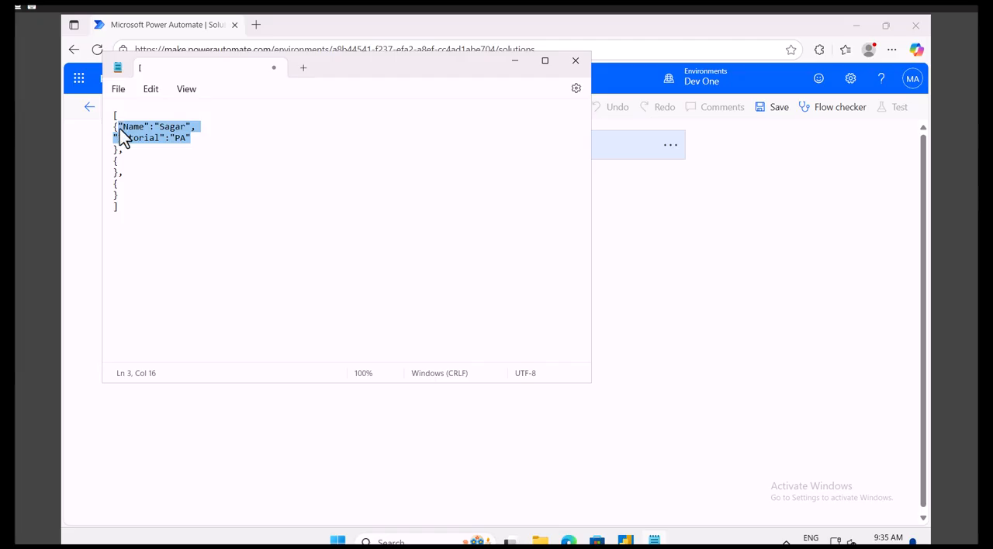
pyautogui.click(125, 161)
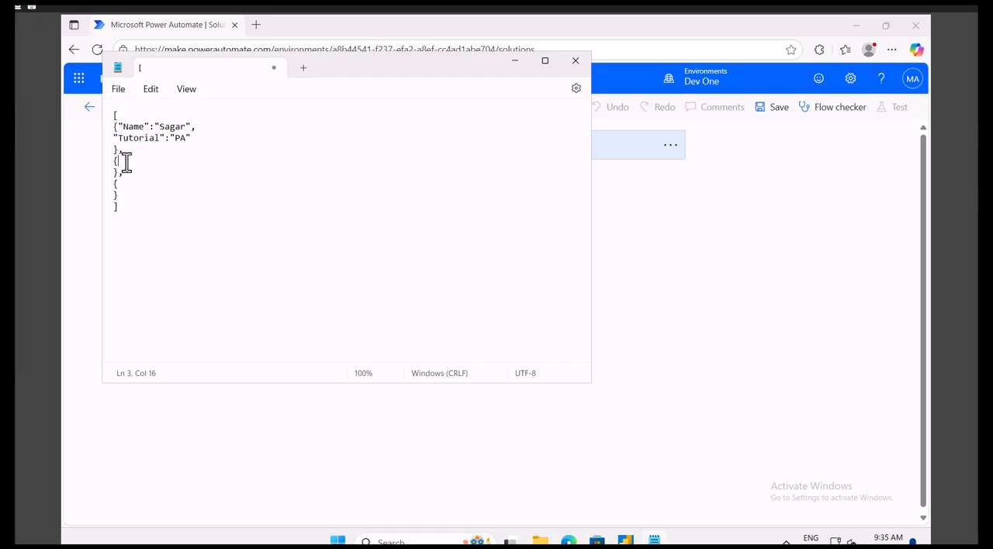
pyautogui.press('Return')
pyautogui.hotkey('ctrl', 'v')
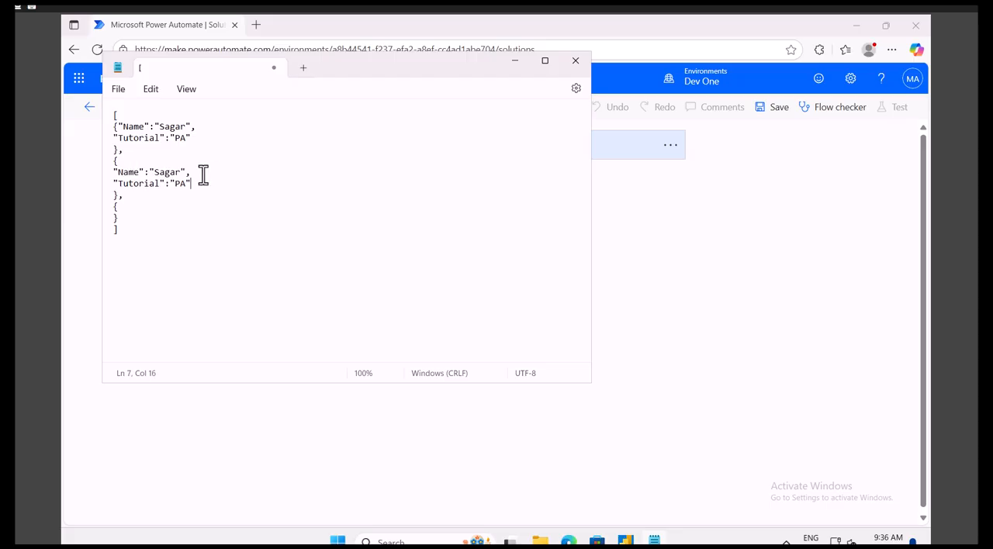
pyautogui.doubleClick(169, 172)
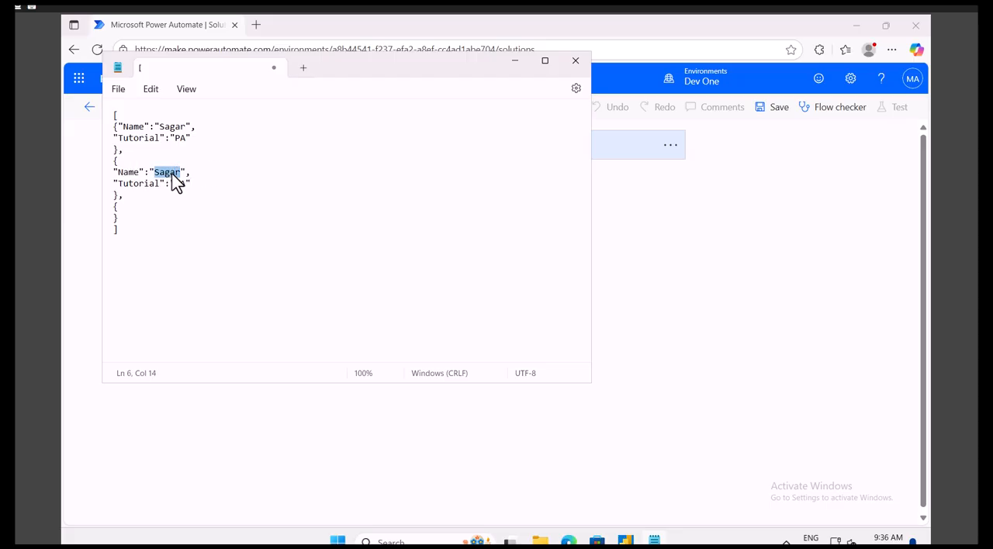
pyautogui.press('BackSpace')
pyautogui.write('John')
pyautogui.click(186, 184)
pyautogui.press('BackSpace')
pyautogui.press('BackSpace')
pyautogui.write('WOR')
pyautogui.press('BackSpace')
pyautogui.write('ORD')
# Step: Paste the copied properties into the third object, replace the name with a different first name, and set Tutorial to "Excel"
pyautogui.click(125, 211)
pyautogui.hotkey('ctrl', 'v')
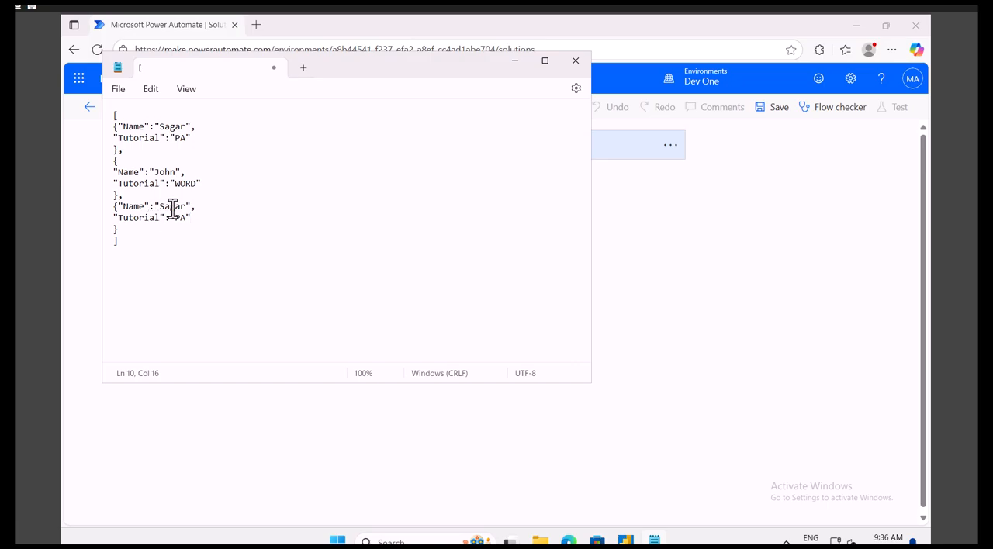
pyautogui.doubleClick(172, 207)
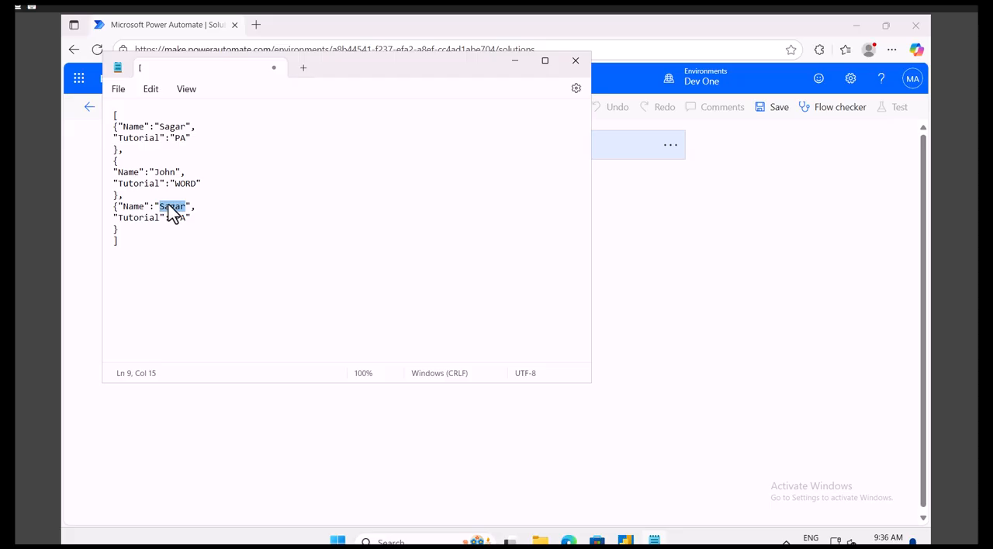
pyautogui.write('oe')
pyautogui.click(187, 218)
pyautogui.press('BackSpace')
pyautogui.press('BackSpace')
pyautogui.write('Excel')
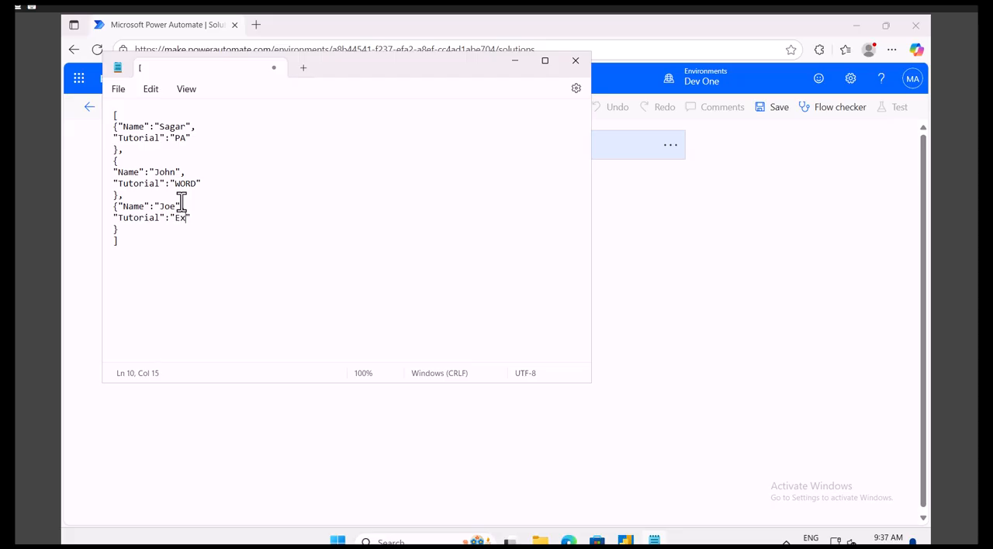
# Step: Select and copy the complete JSON array, keeping its text free of stray characters
pyautogui.hotkey('ctrl', 'a')
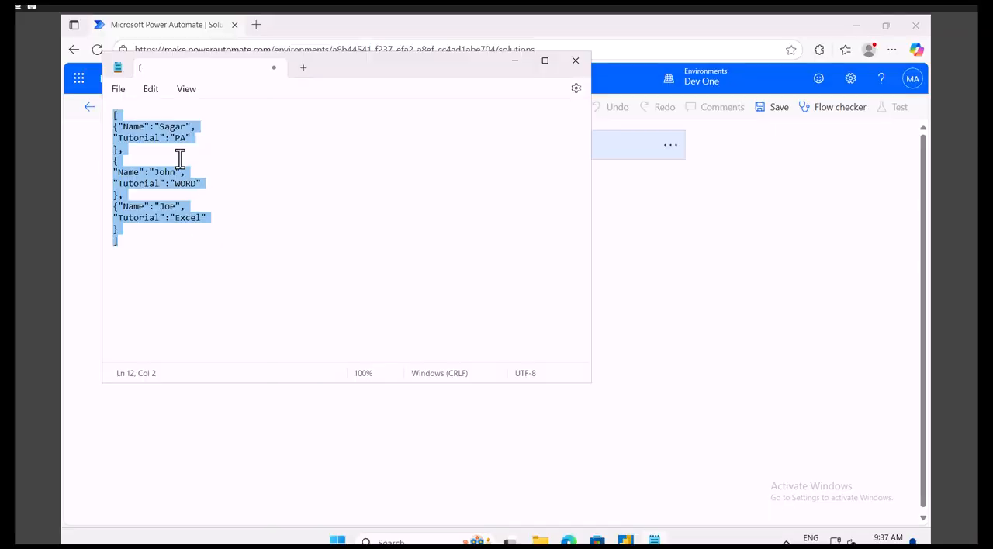
pyautogui.click(120, 115)
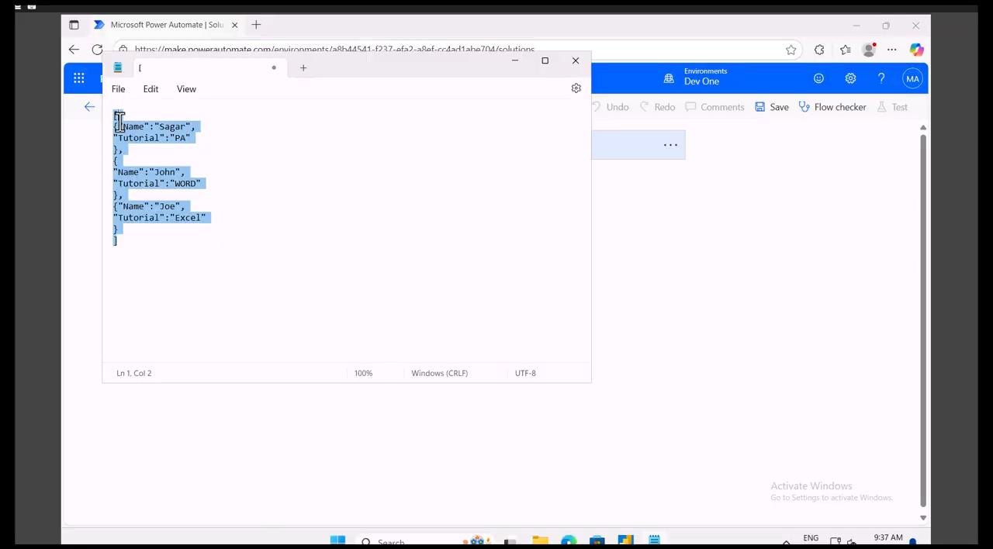
pyautogui.moveTo(114, 126); pyautogui.dragTo(114, 195)
pyautogui.click(139, 236)
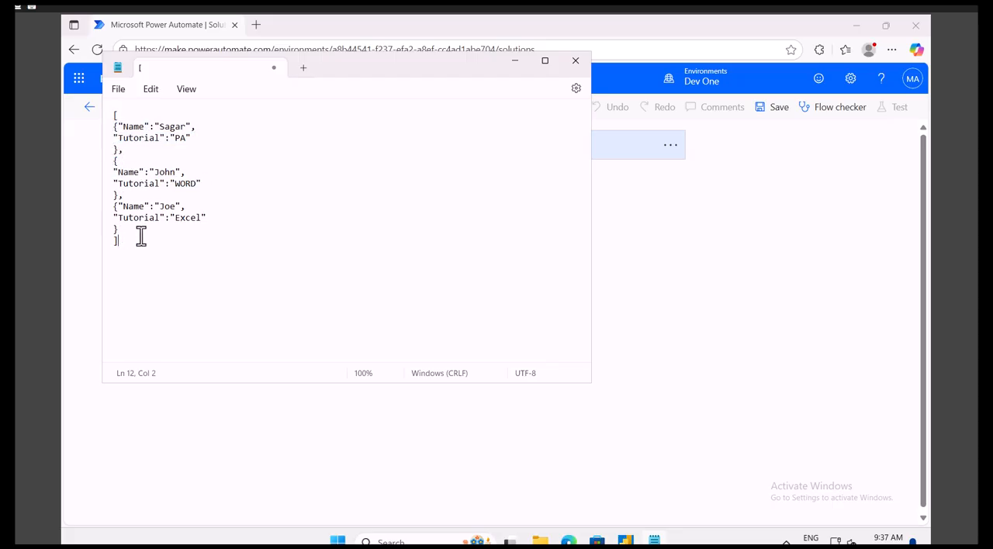
pyautogui.write('a')
pyautogui.hotkey('ctrl', 'a')
pyautogui.click(142, 229)
pyautogui.click(132, 240)
pyautogui.press('BackSpace')
pyautogui.hotkey('ctrl', 'a')
pyautogui.hotkey('ctrl', 'c')
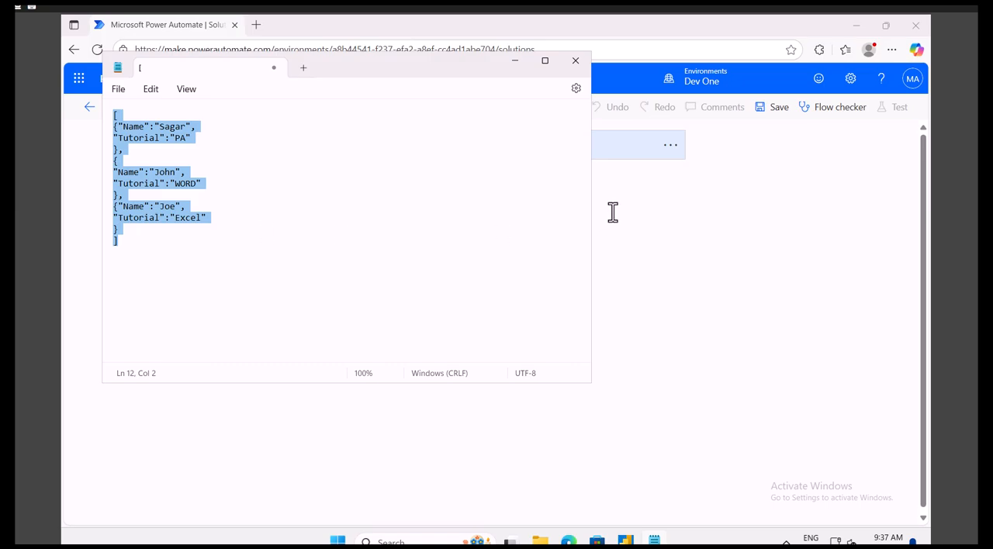
# Step: Switch back to the Power Automate flow and add a Data Operation Compose action below the manual trigger
pyautogui.click(649, 210)
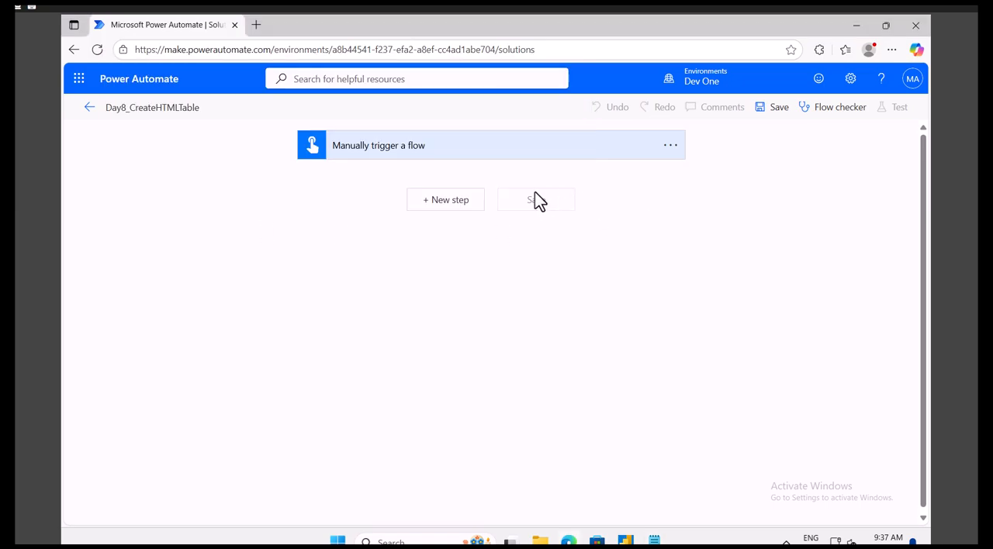
pyautogui.click(450, 200)
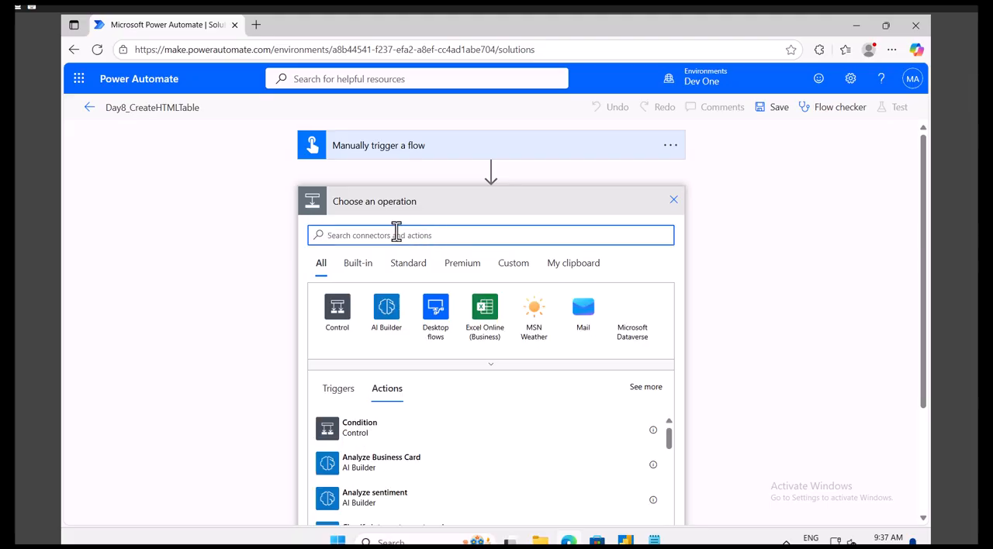
pyautogui.write('compose')
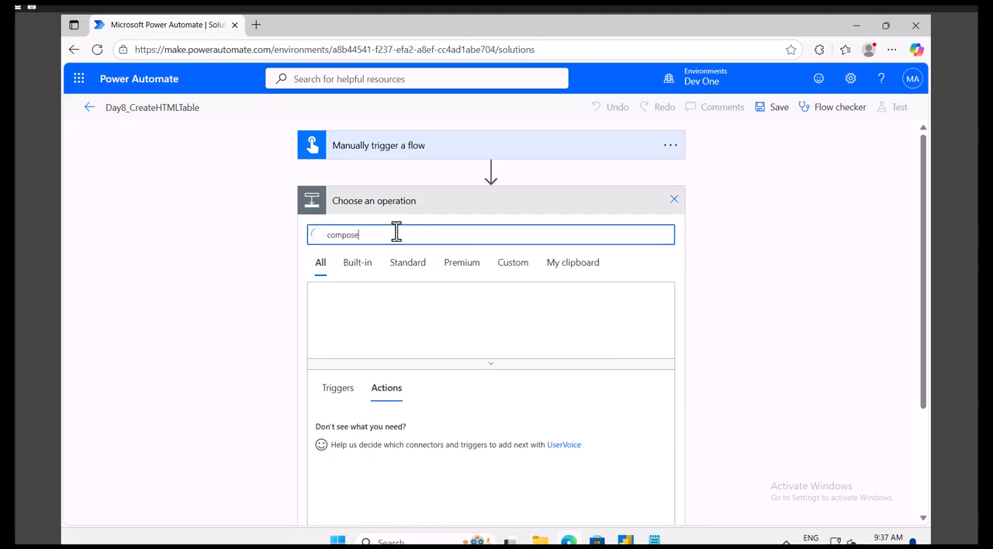
pyautogui.click(337, 312)
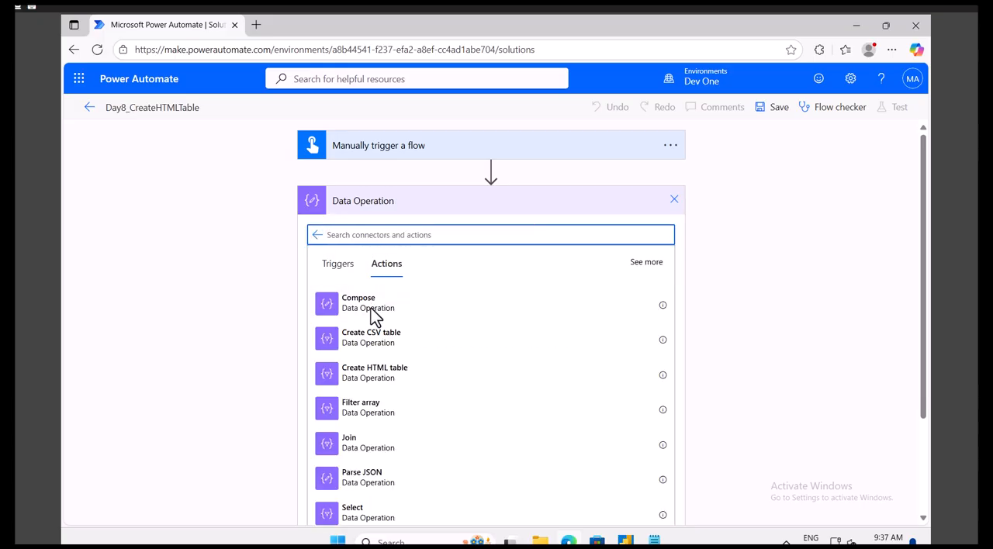
pyautogui.scroll(-2, 404, 396)
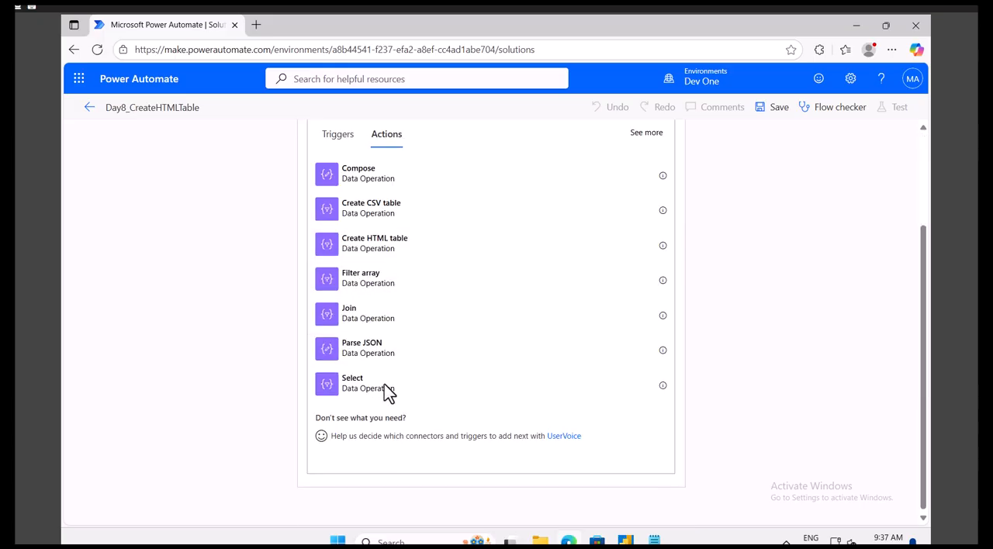
pyautogui.scroll(2, 380, 279)
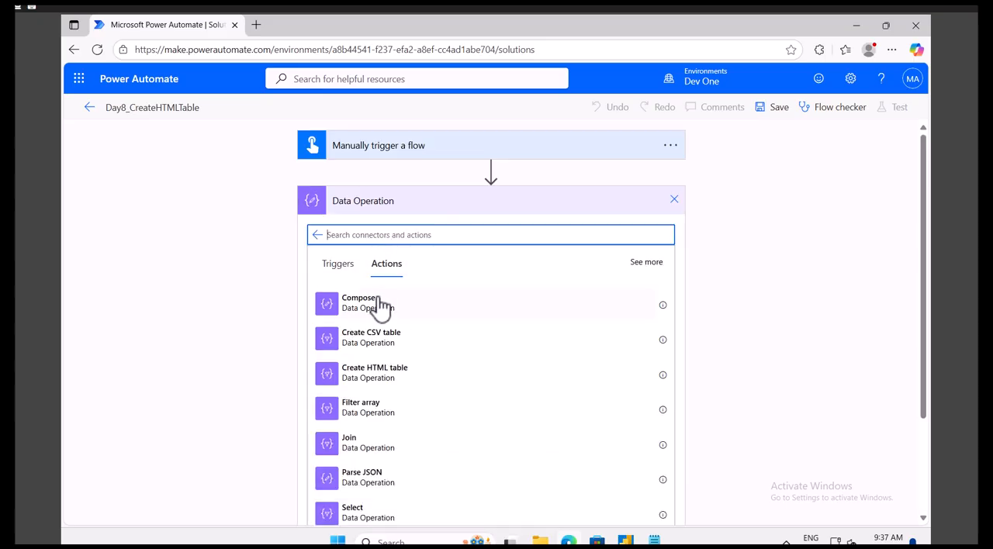
pyautogui.click(379, 311)
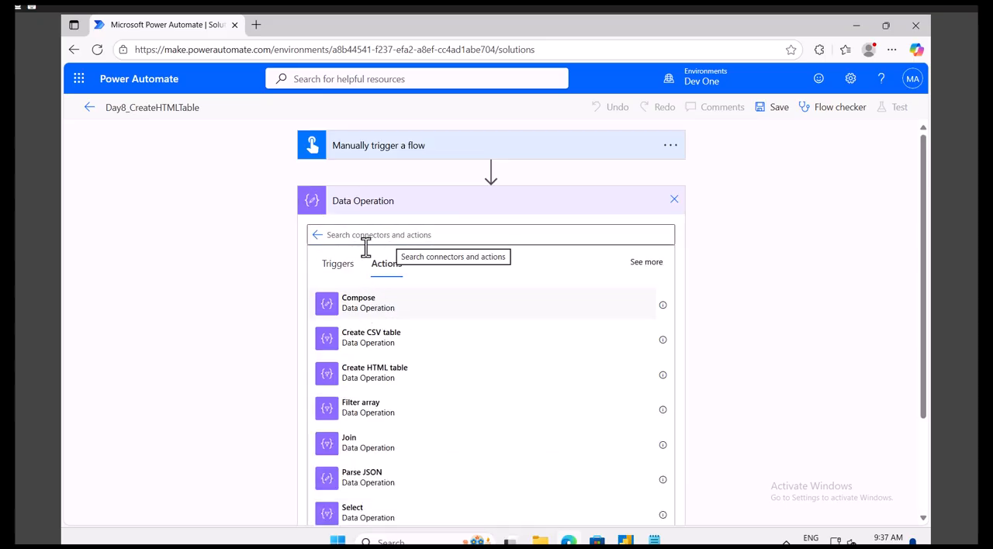
pyautogui.click(364, 306)
# Step: Paste the copied JSON array as the Compose action's inputs and rename the action to Compose Raw Data
pyautogui.click(412, 230)
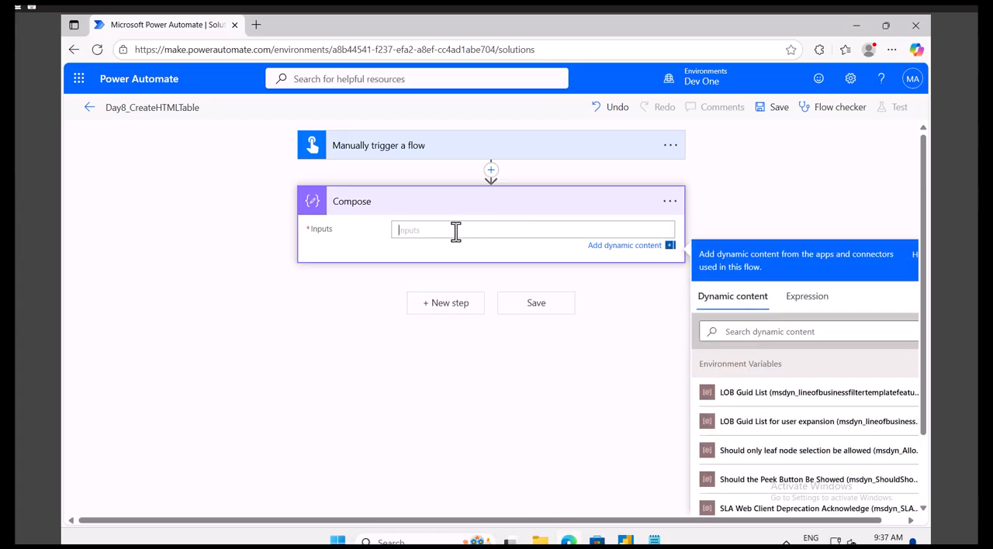
pyautogui.hotkey('ctrl', 'v')
pyautogui.click(669, 202)
pyautogui.click(721, 223)
pyautogui.click(399, 203)
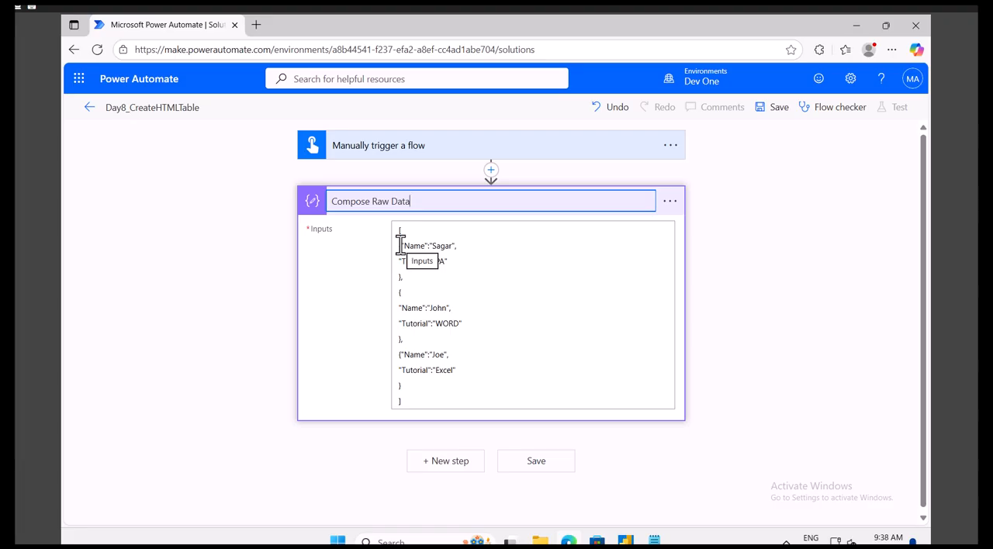
# Step: Add a Data Operation Create HTML table action below Compose Raw Data
pyautogui.click(454, 475)
pyautogui.click(429, 459)
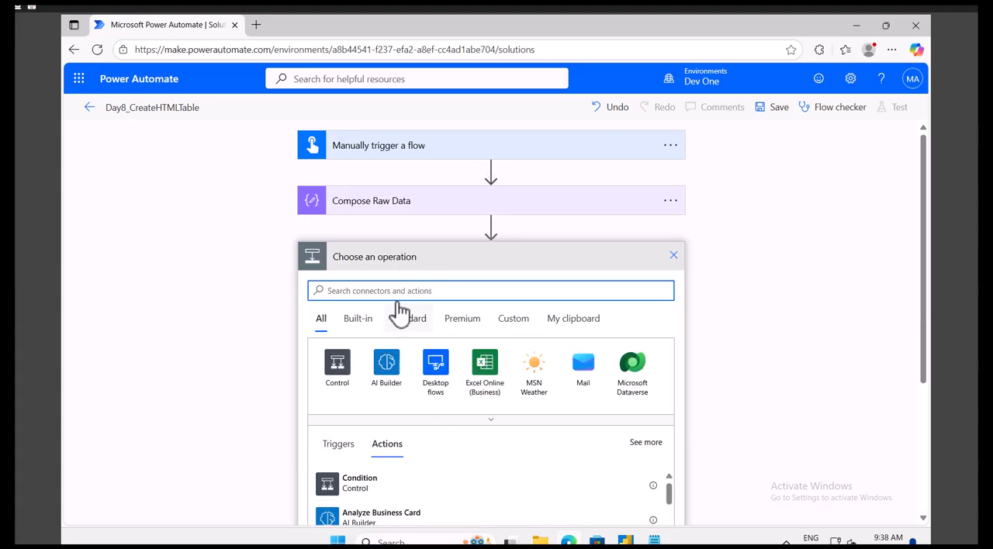
pyautogui.write('data operation')
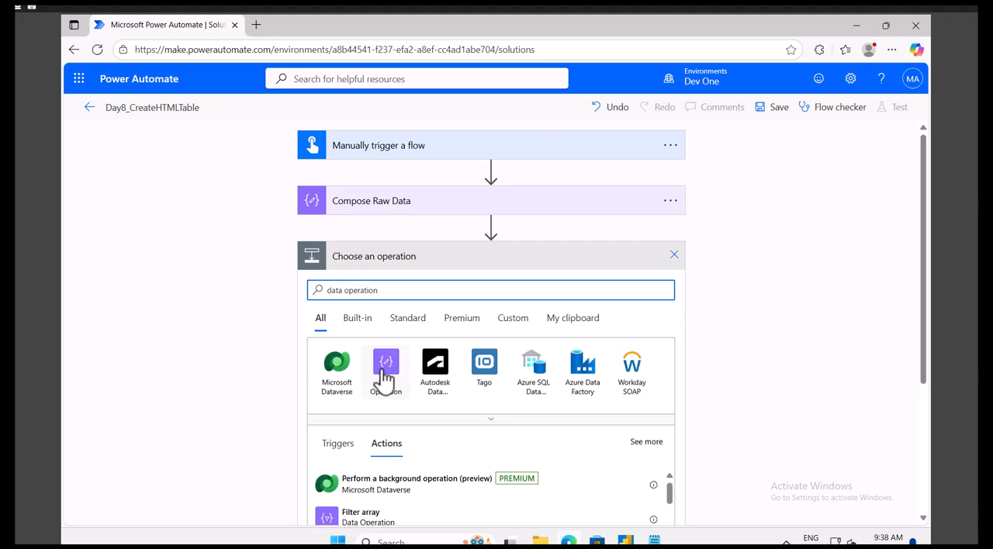
pyautogui.click(379, 374)
pyautogui.scroll(-3, 394, 392)
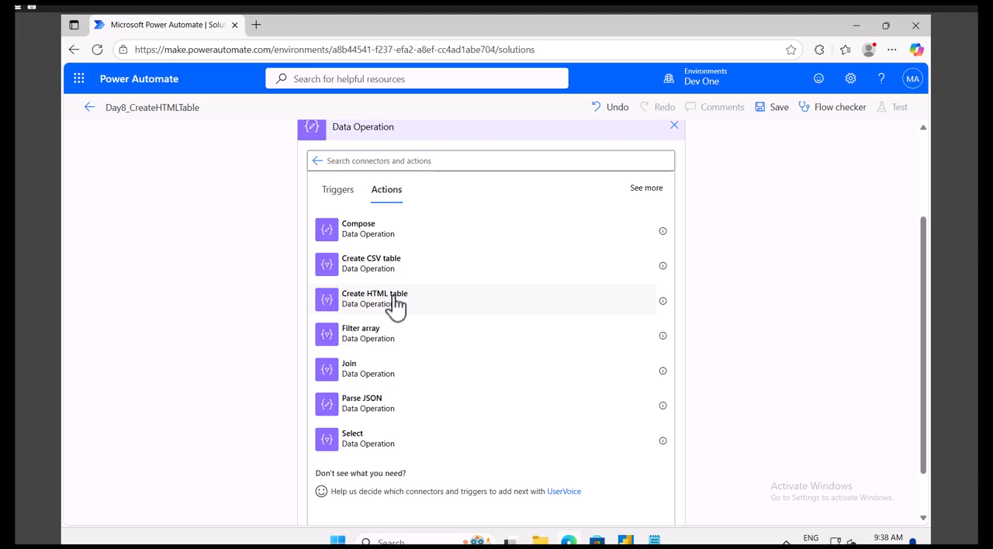
pyautogui.click(396, 304)
# Step: Set the HTML table's From source to the Compose Raw Data Outputs and reveal the advanced options, keeping Columns on Automatic
pyautogui.click(422, 280)
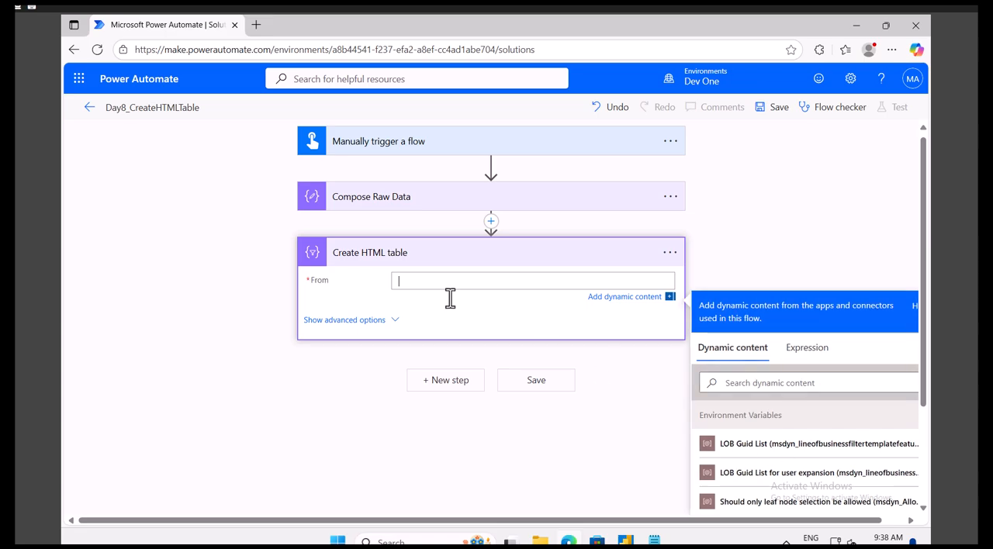
pyautogui.scroll(-3, 793, 470)
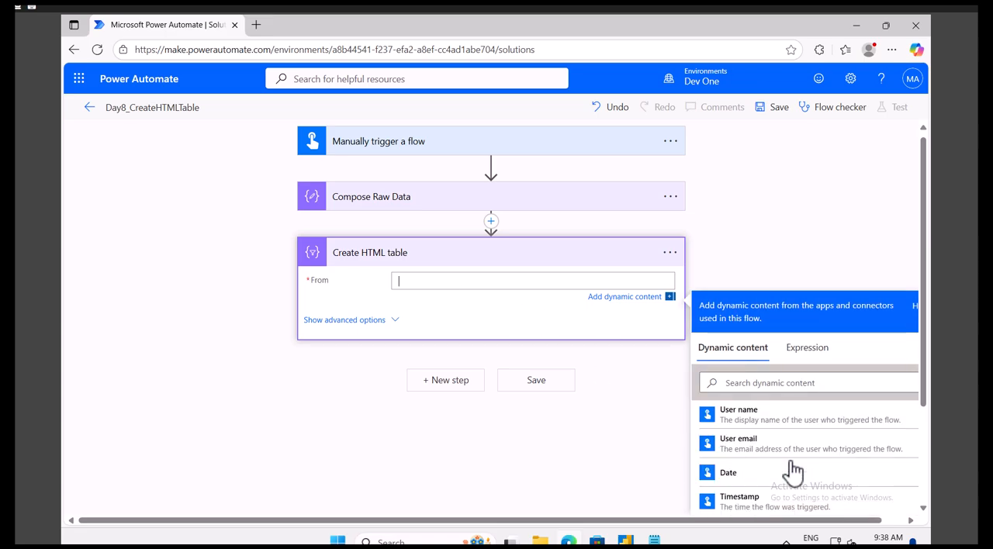
pyautogui.scroll(2, 793, 469)
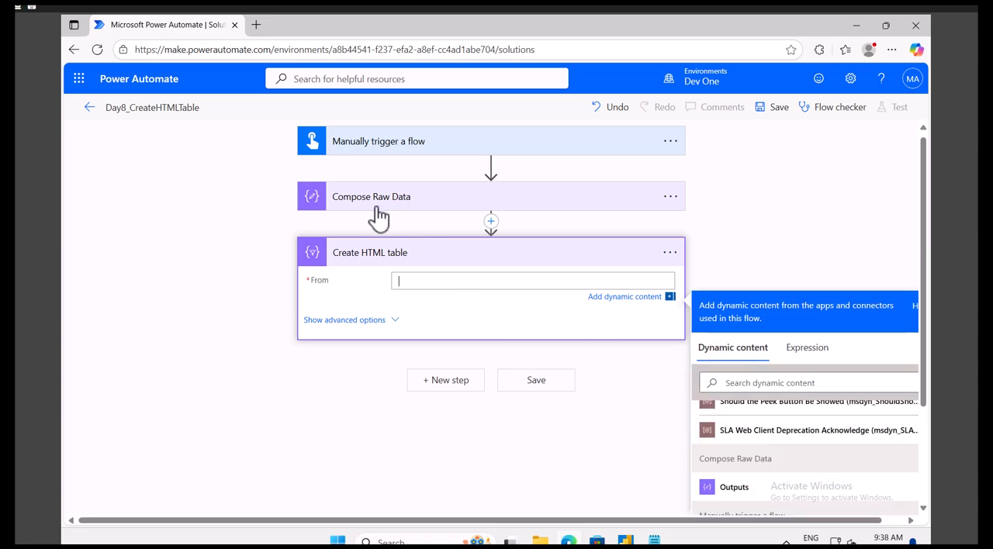
pyautogui.click(737, 488)
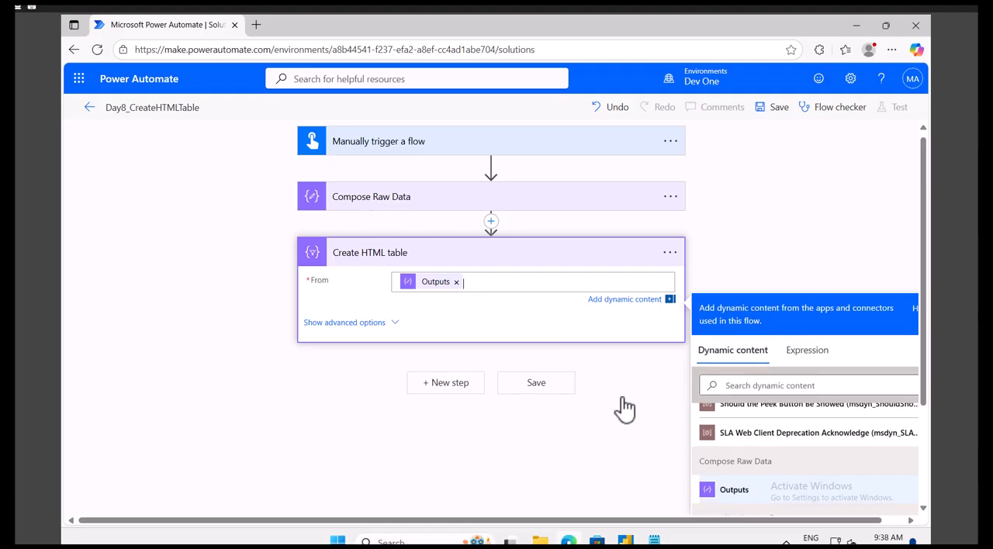
pyautogui.click(395, 328)
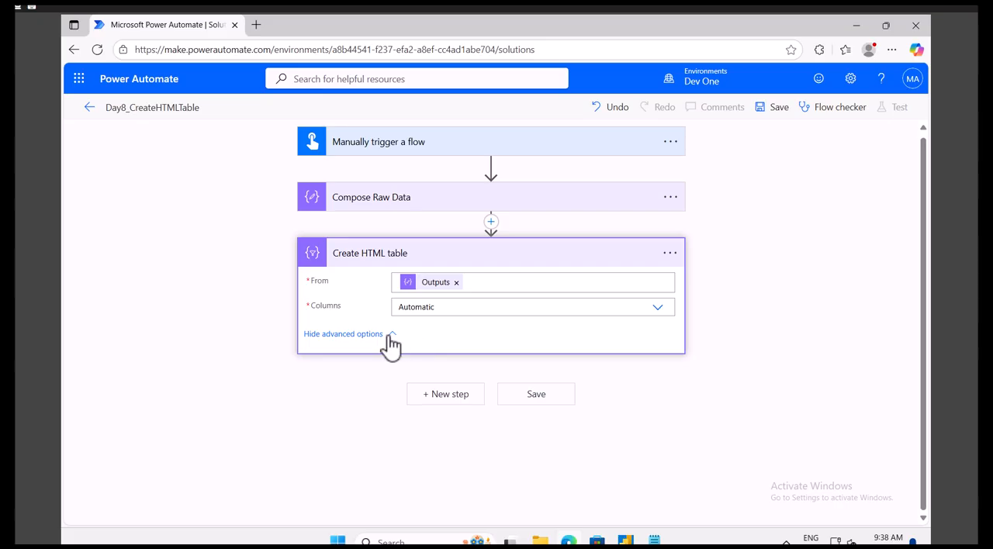
pyautogui.click(663, 317)
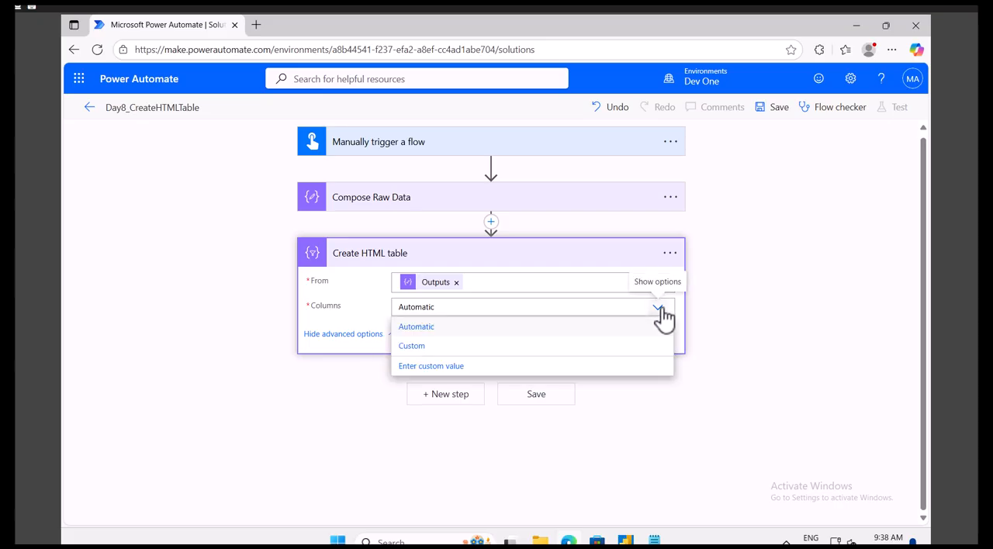
pyautogui.click(799, 281)
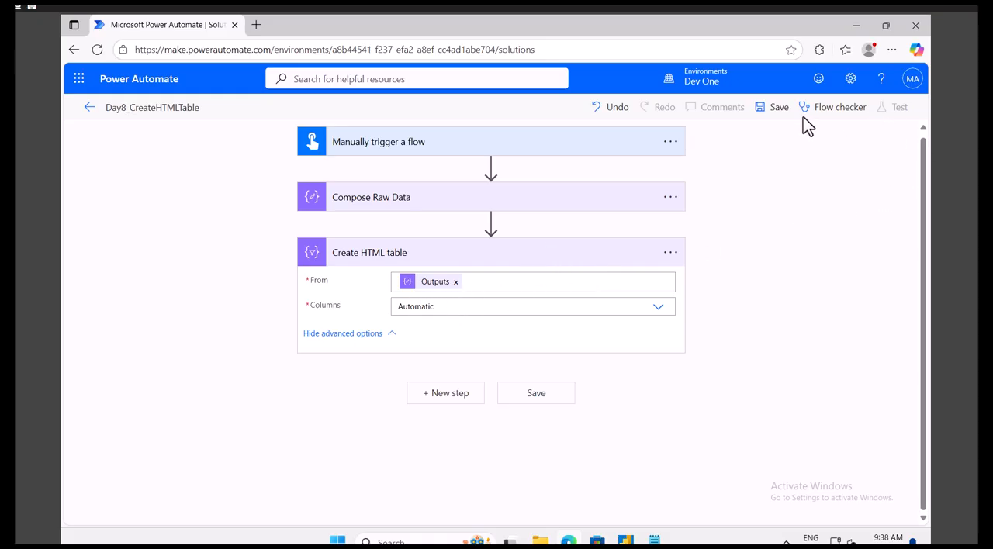
# Step: Save the flow and run a manual test of it
pyautogui.click(776, 108)
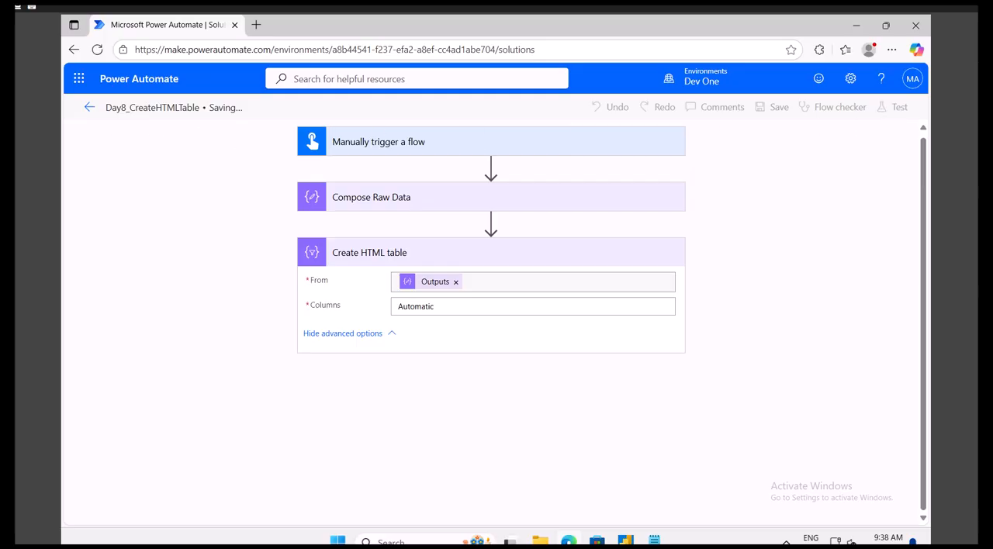
pyautogui.click(883, 108)
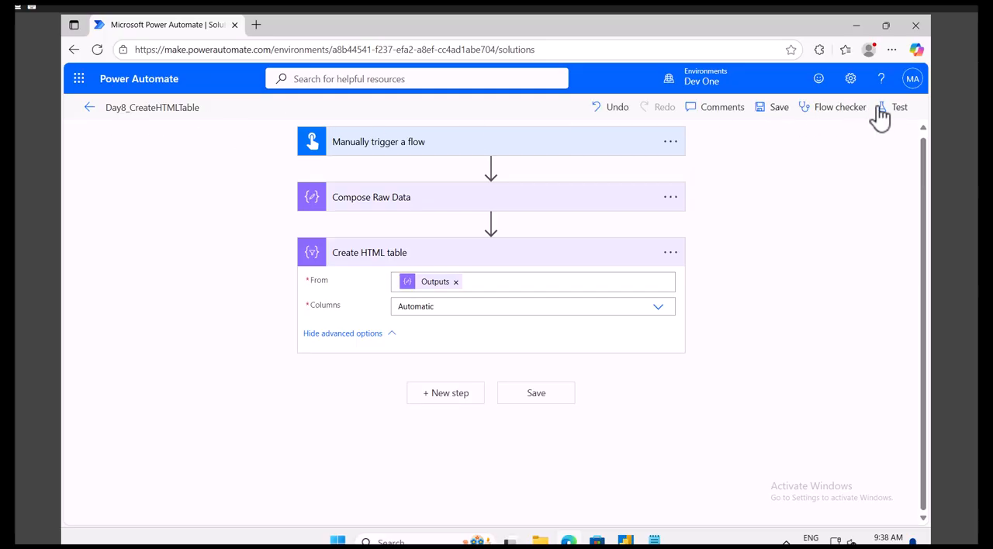
pyautogui.click(718, 140)
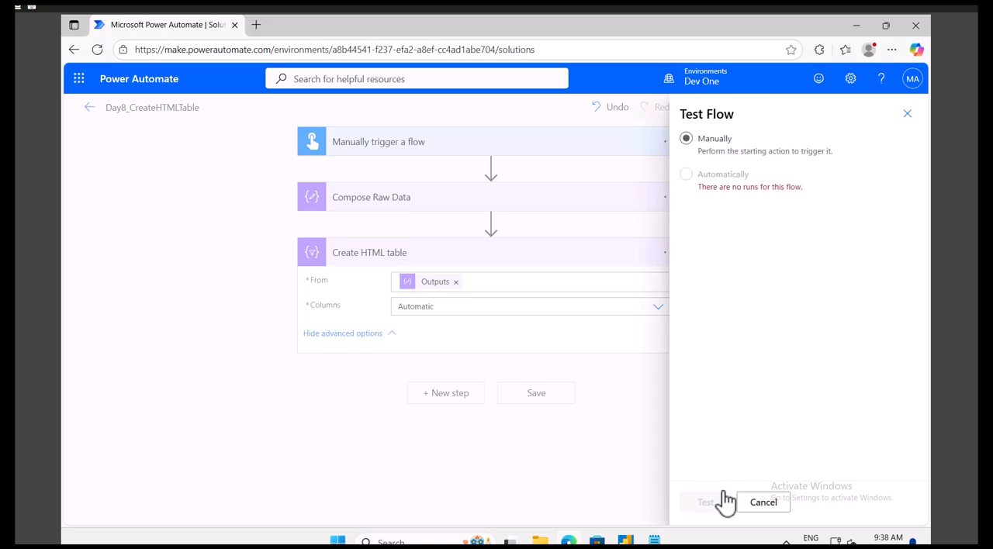
pyautogui.click(710, 503)
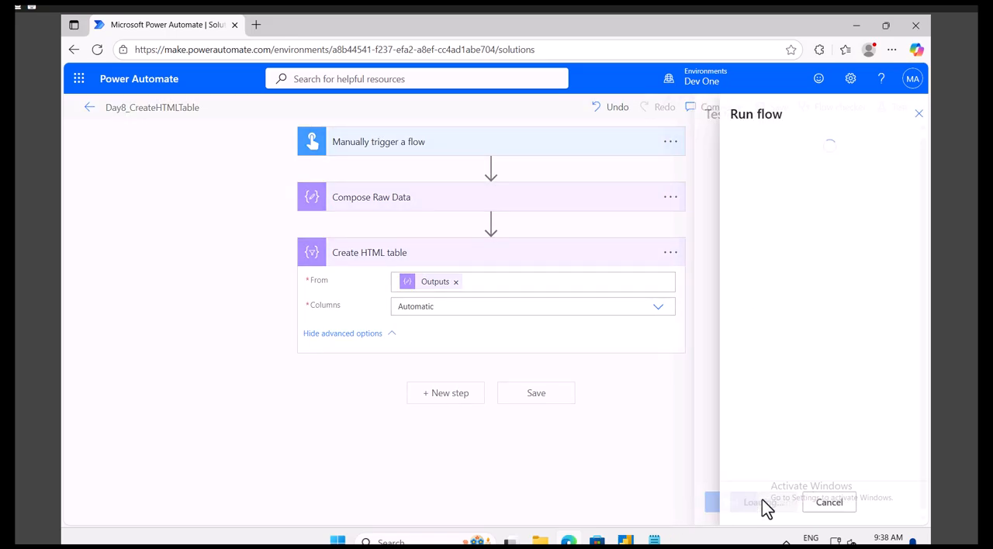
pyautogui.click(754, 511)
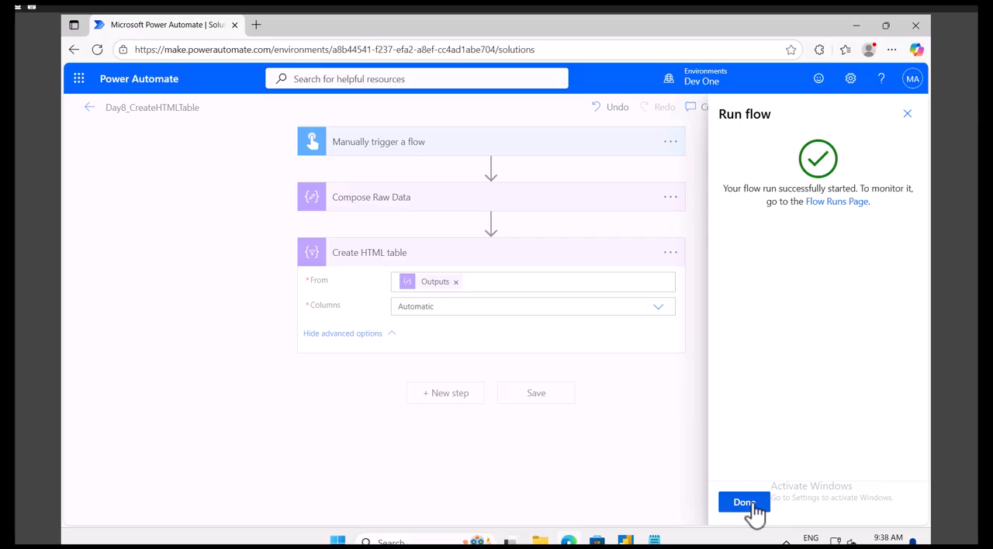
pyautogui.click(749, 504)
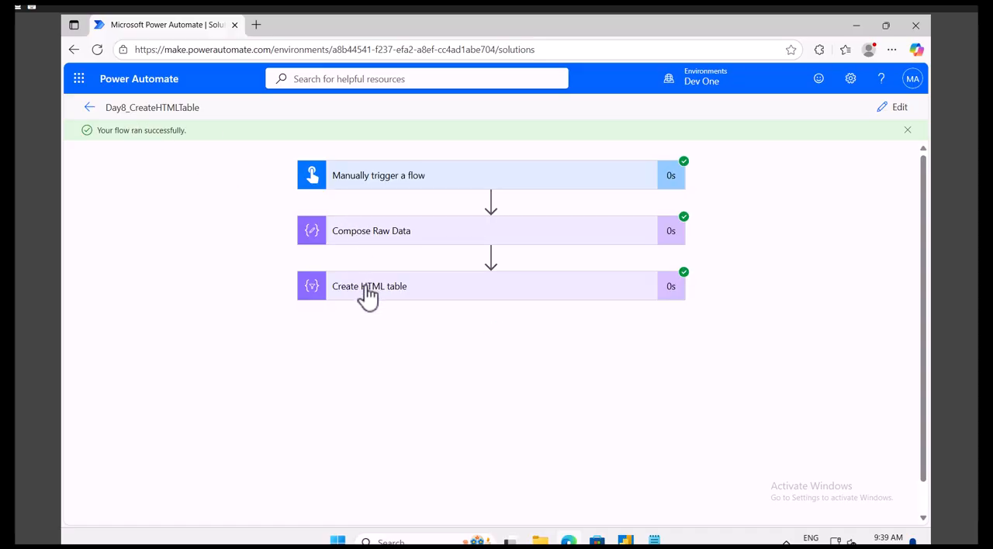
# Step: Examine the Create HTML table run details, comparing the input JSON's Name and Tutorial properties with the output table
pyautogui.click(371, 287)
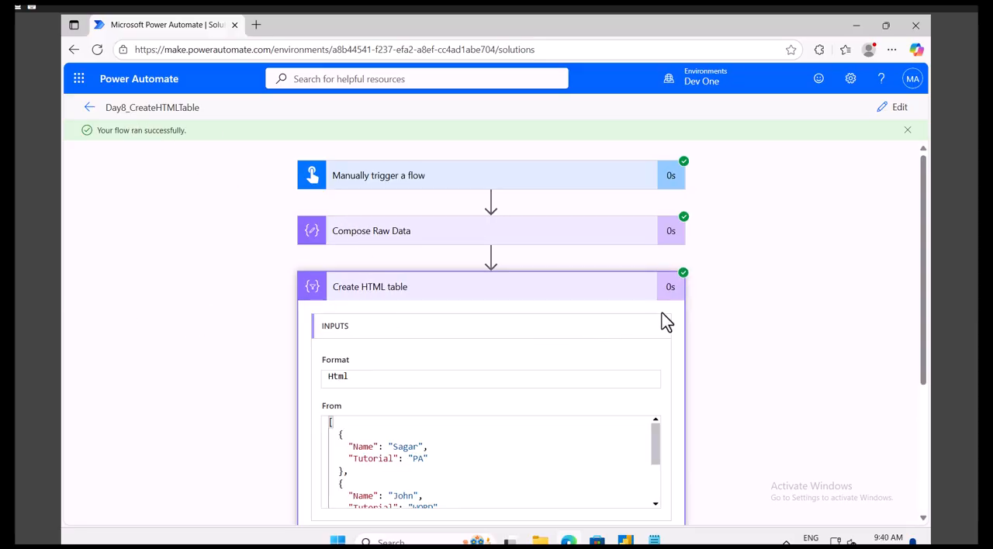
pyautogui.scroll(-3, 719, 318)
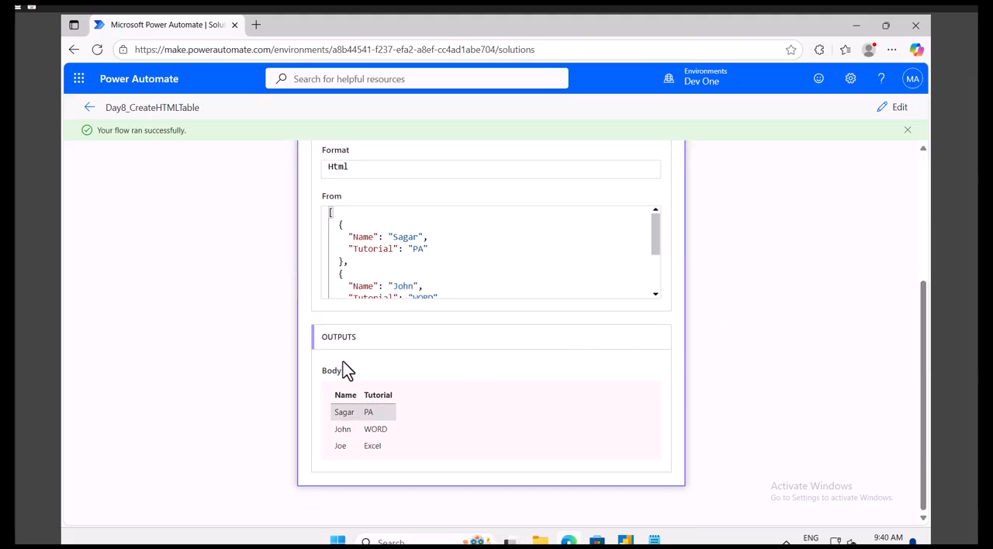
pyautogui.moveTo(387, 426); pyautogui.dragTo(660, 313)
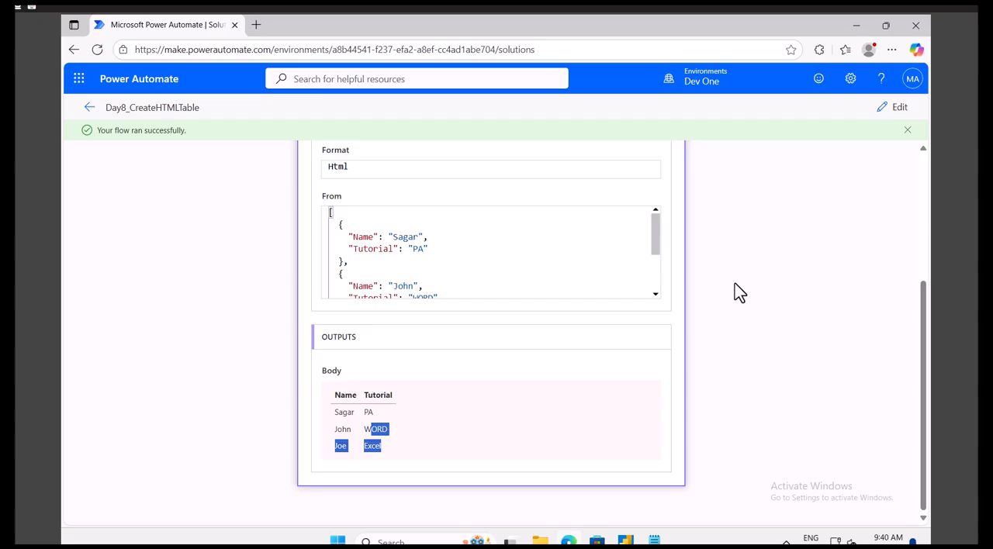
pyautogui.scroll(3, 735, 284)
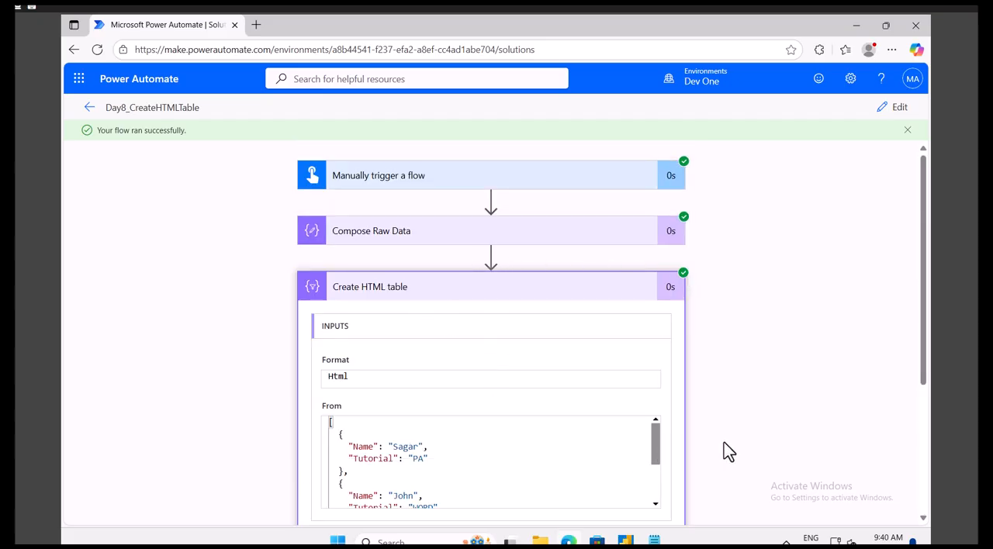
pyautogui.scroll(-3, 724, 444)
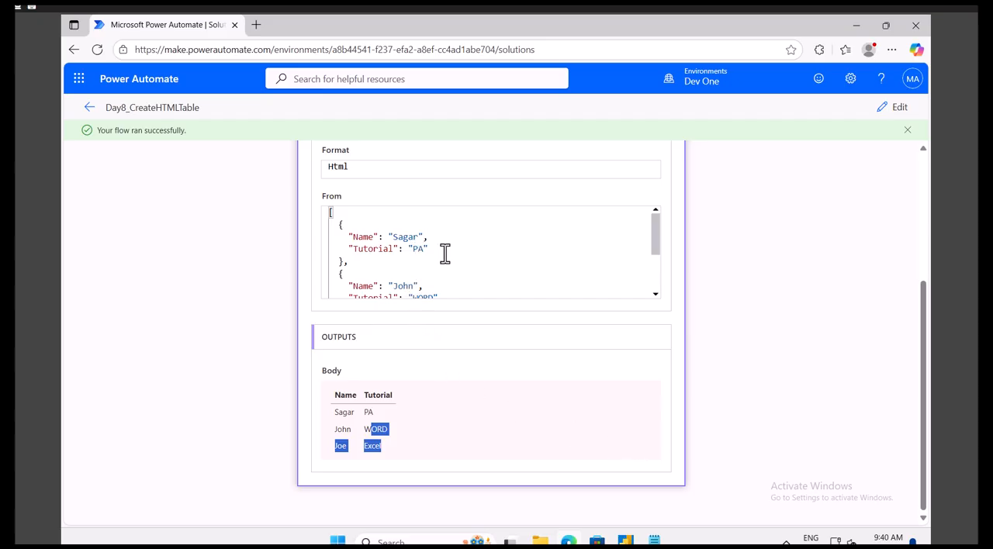
pyautogui.scroll(-2, 445, 254)
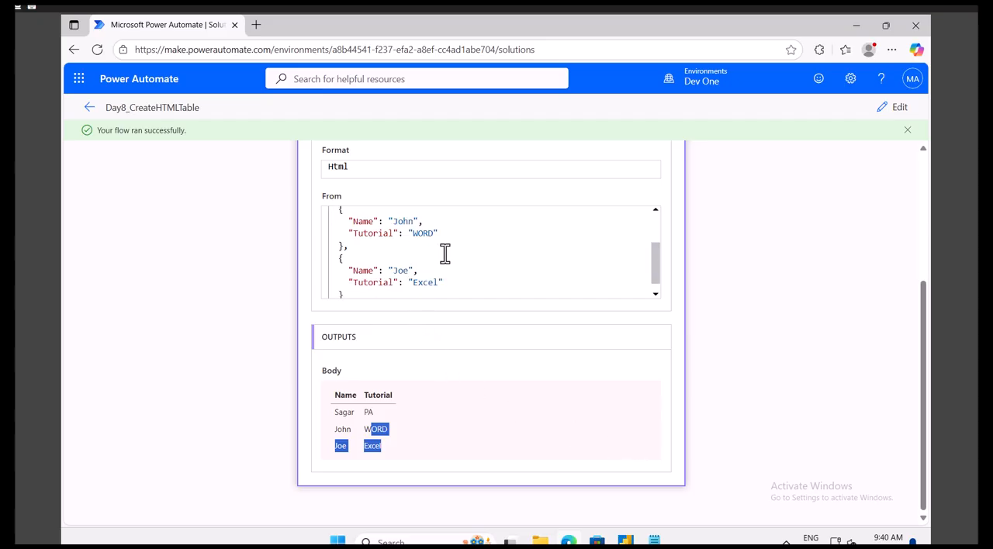
pyautogui.click(367, 223)
pyautogui.click(369, 233)
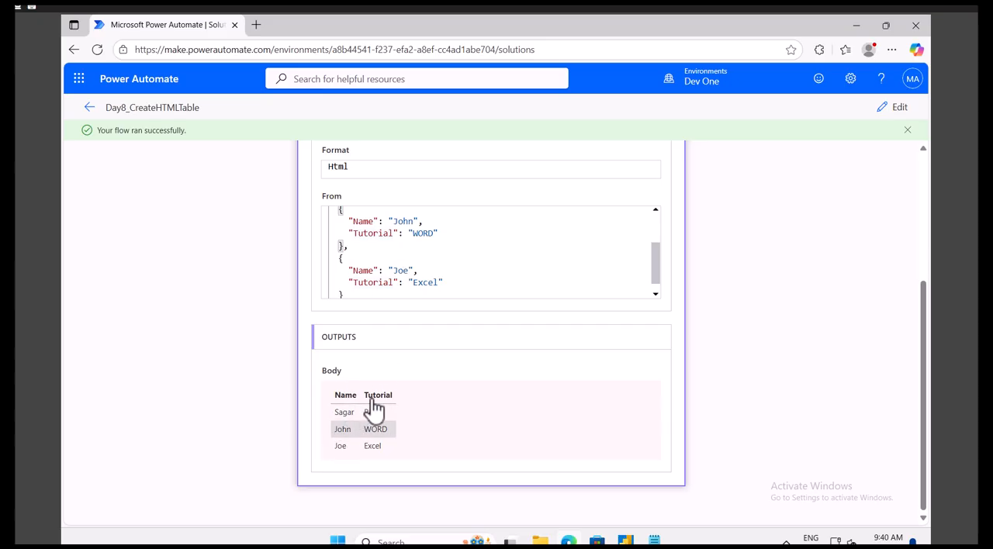
pyautogui.doubleClick(420, 232)
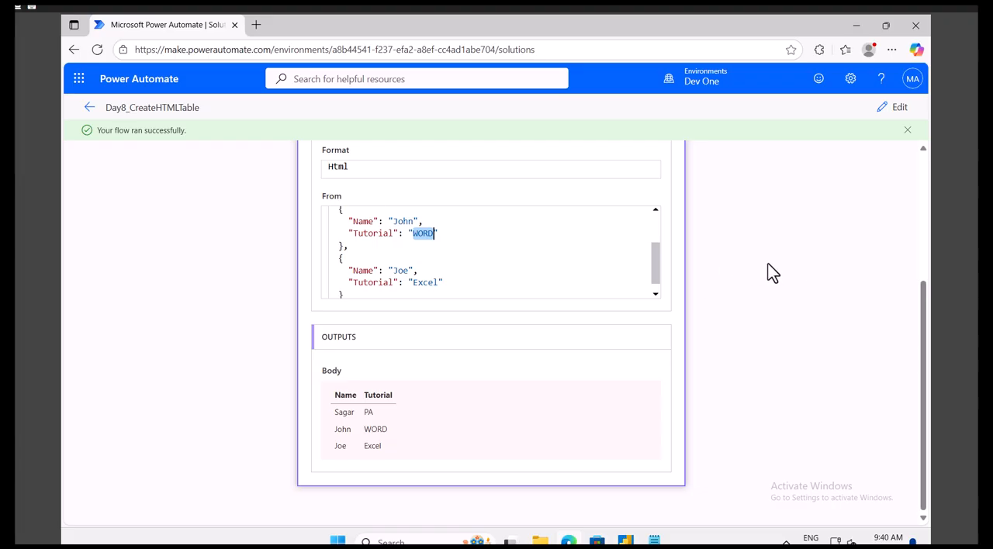
pyautogui.scroll(2, 769, 264)
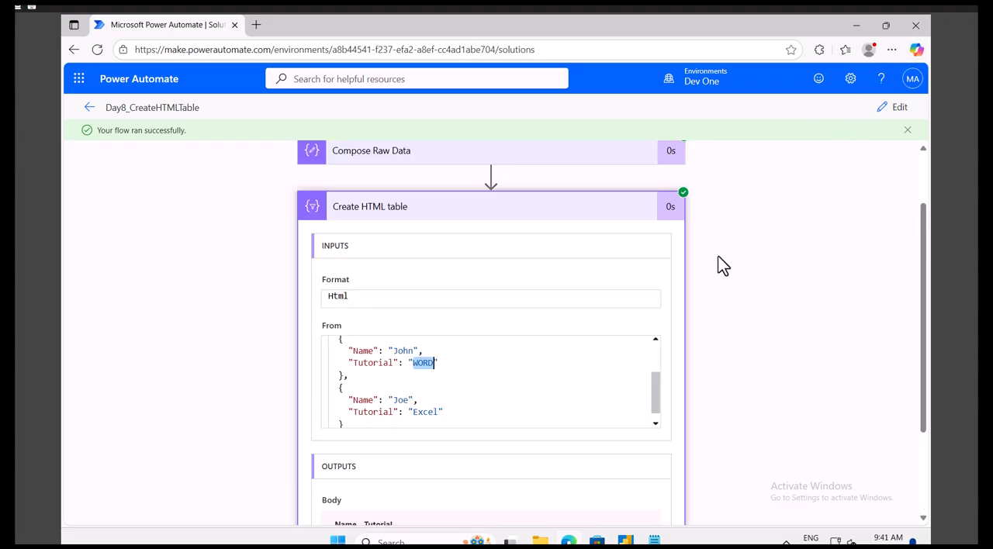
# Step: Return to editing the flow, expand Compose Raw Data, and set the Create HTML table Columns option to Custom
pyautogui.click(903, 108)
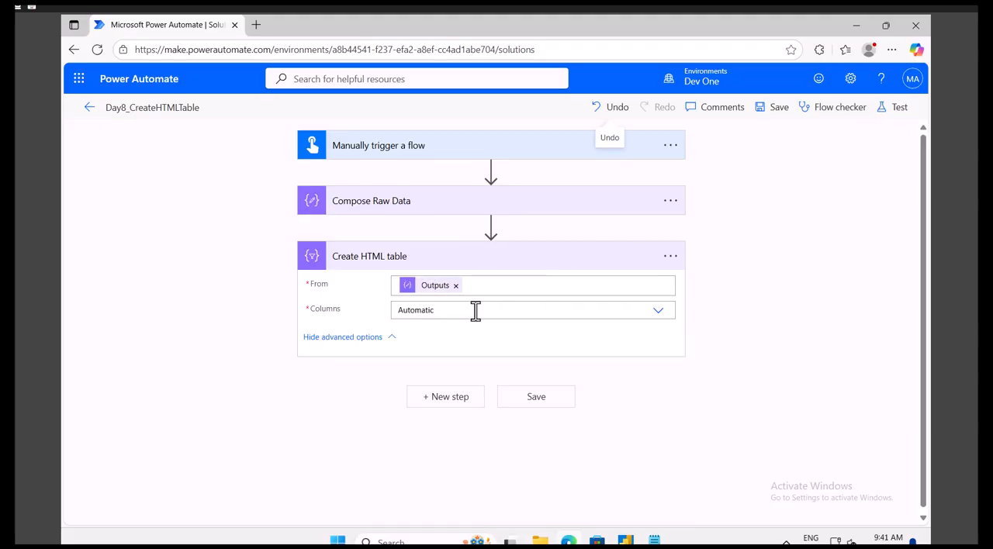
pyautogui.click(395, 203)
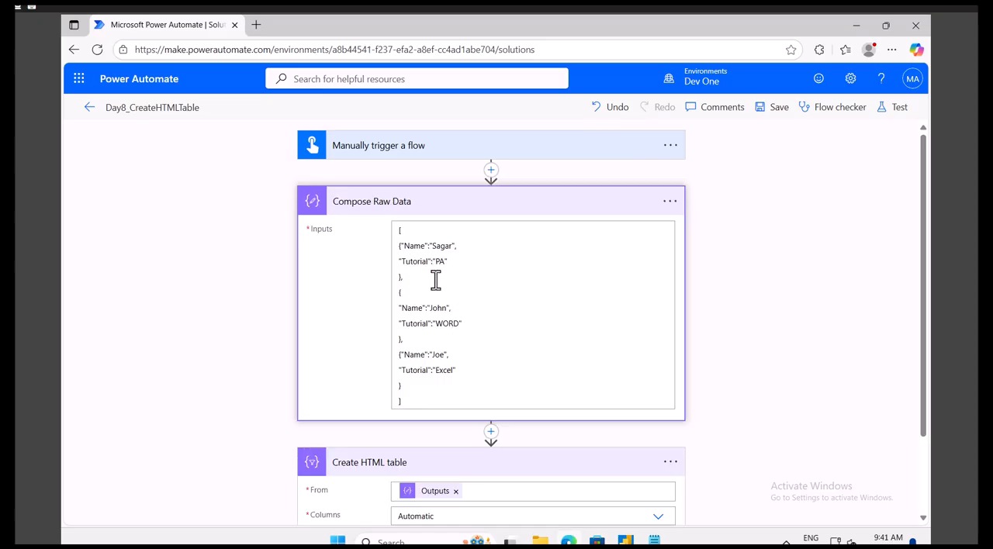
pyautogui.scroll(-1, 439, 349)
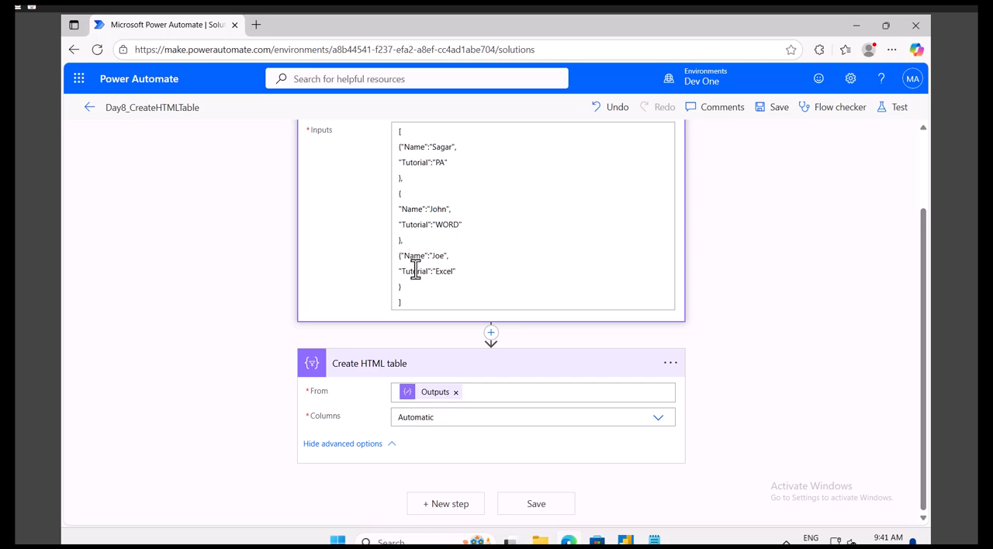
pyautogui.click(463, 418)
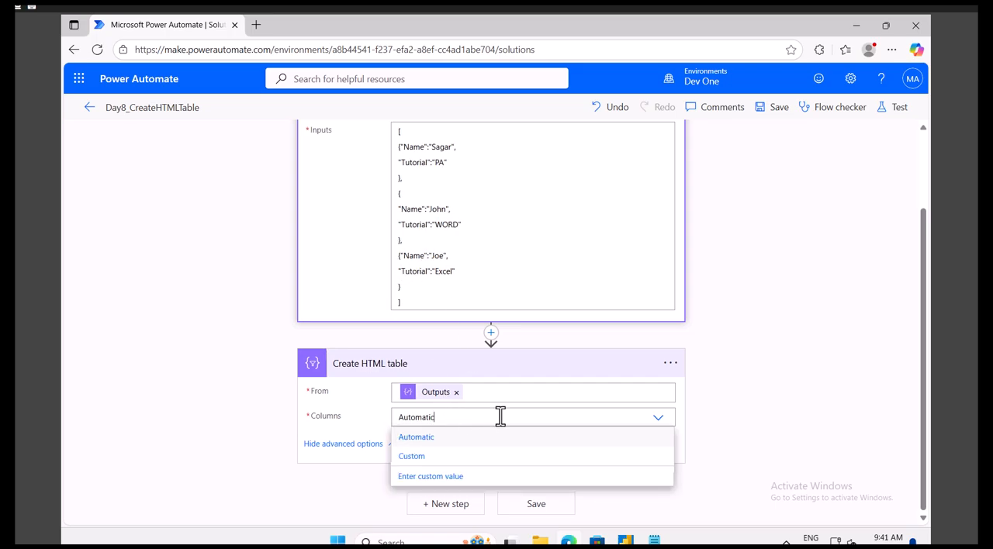
pyautogui.click(426, 457)
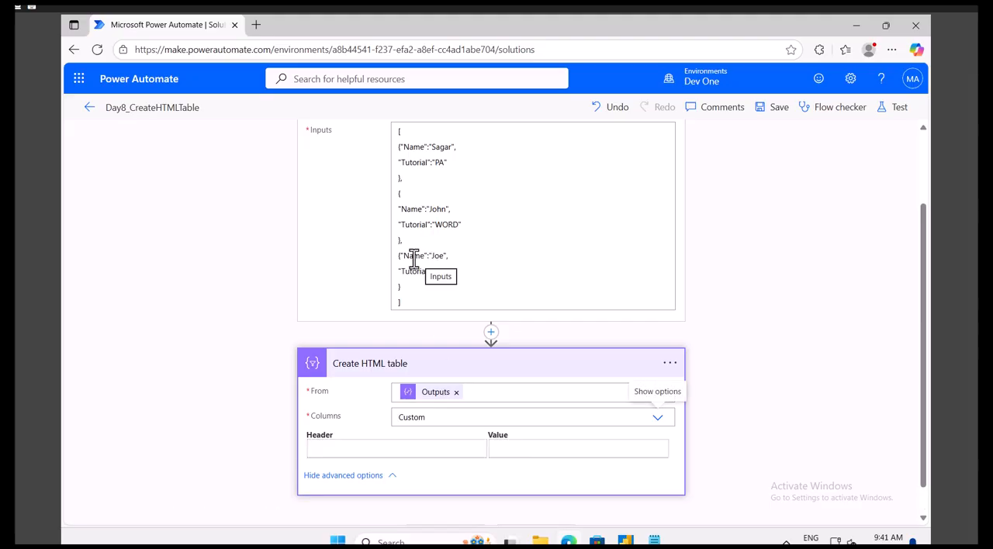
# Step: Enter Subject as the header of the first custom column in Create HTML table
pyautogui.click(409, 256)
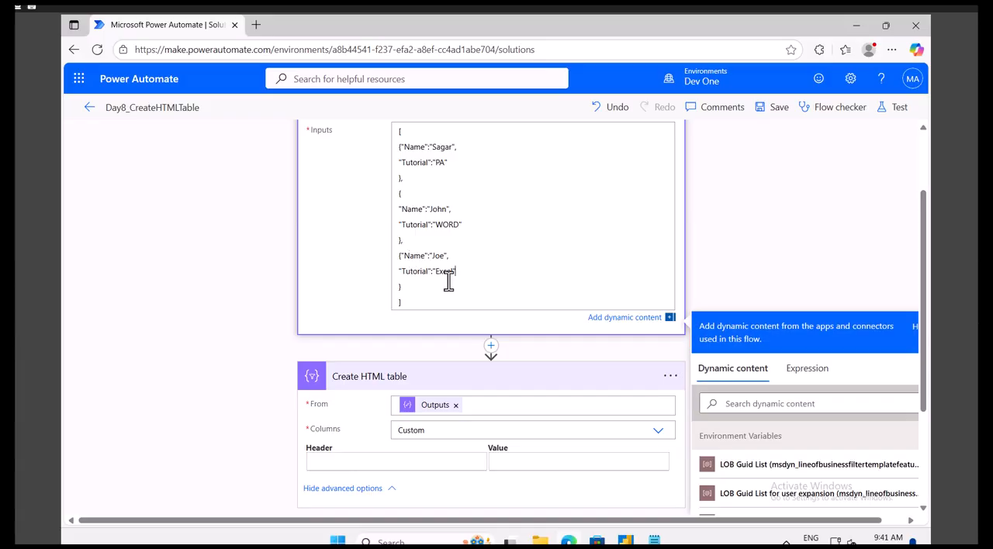
pyautogui.click(374, 462)
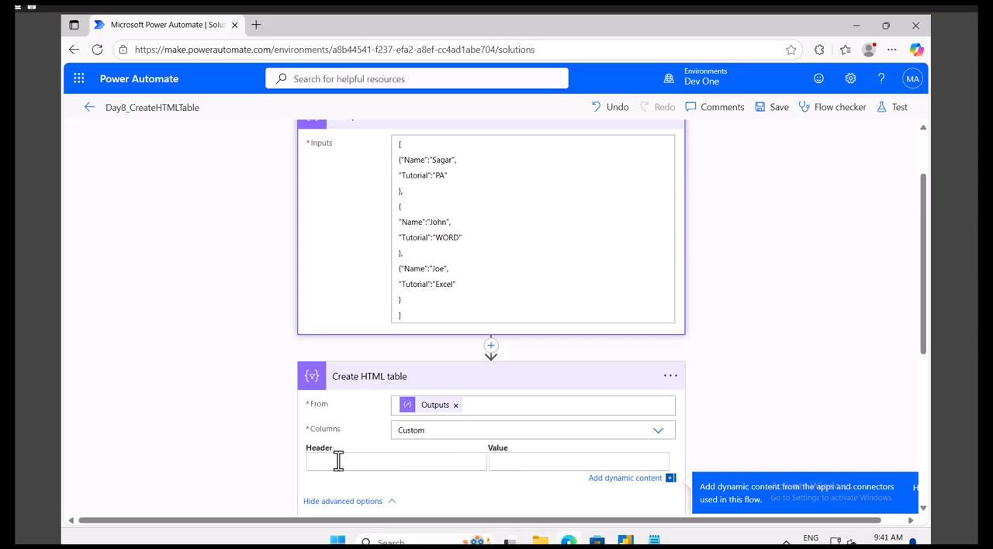
pyautogui.click(507, 464)
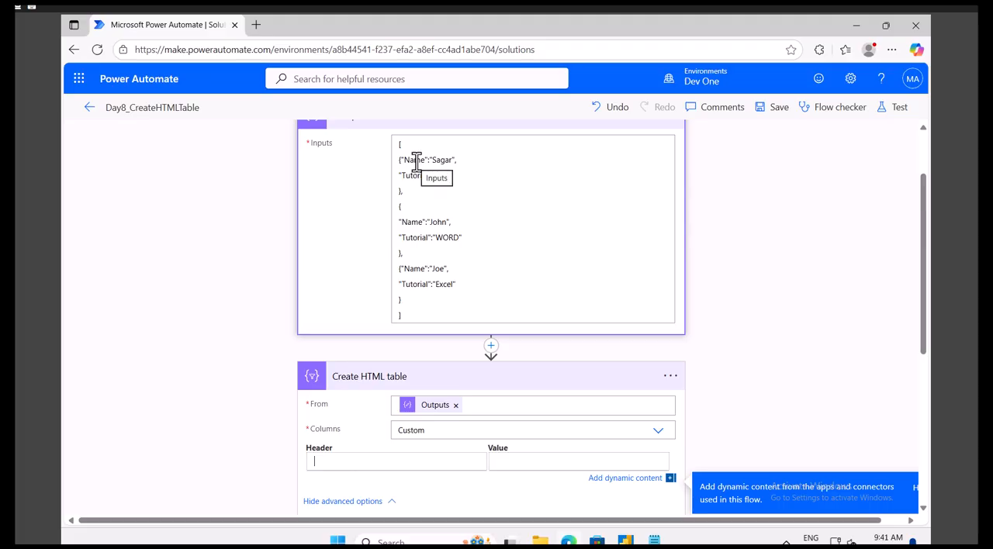
pyautogui.click(344, 462)
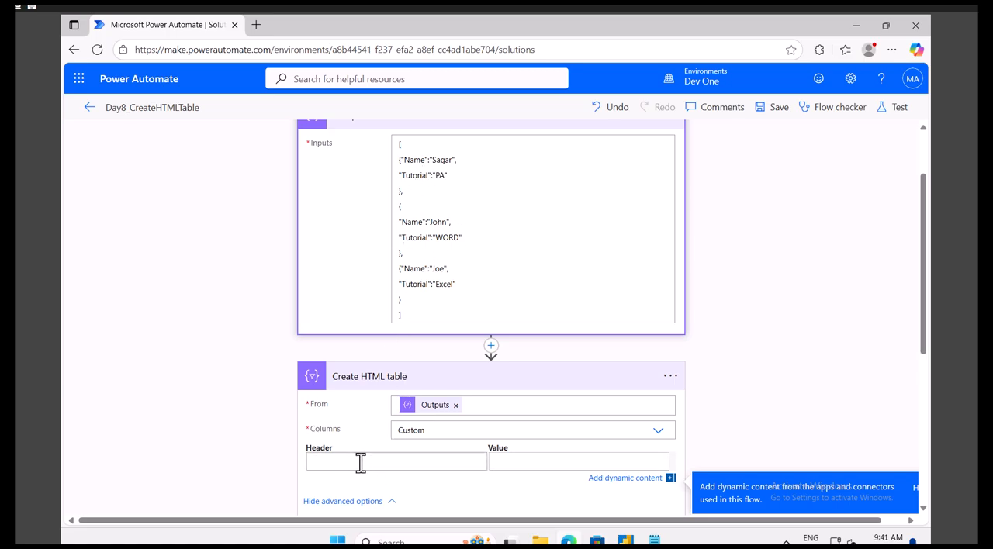
pyautogui.write('Subject')
pyautogui.click(511, 461)
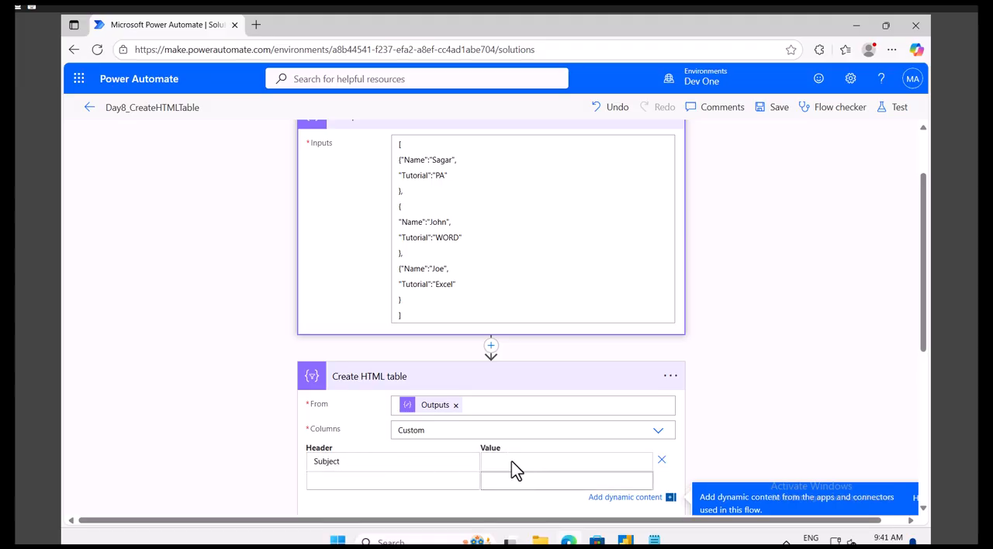
pyautogui.scroll(-2, 721, 422)
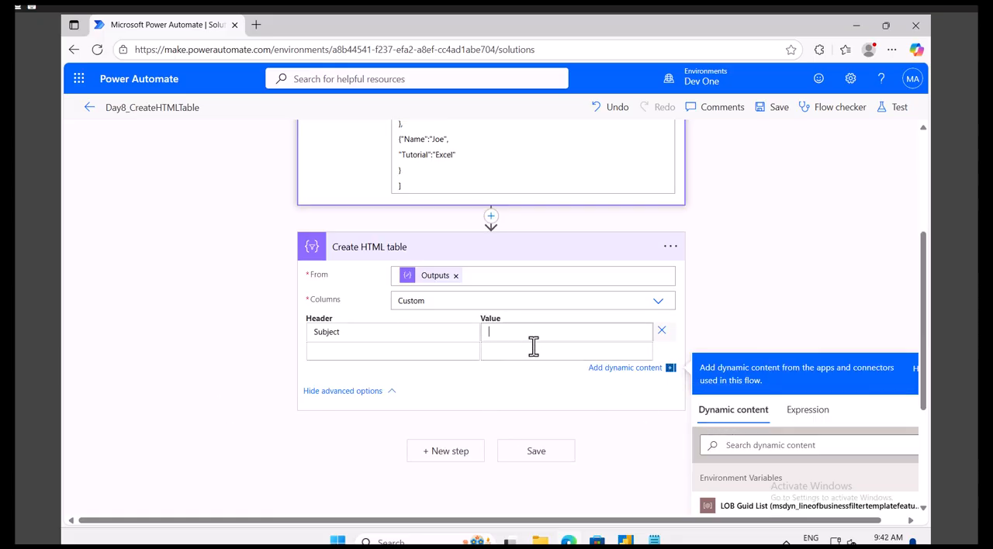
pyautogui.scroll(2, 523, 342)
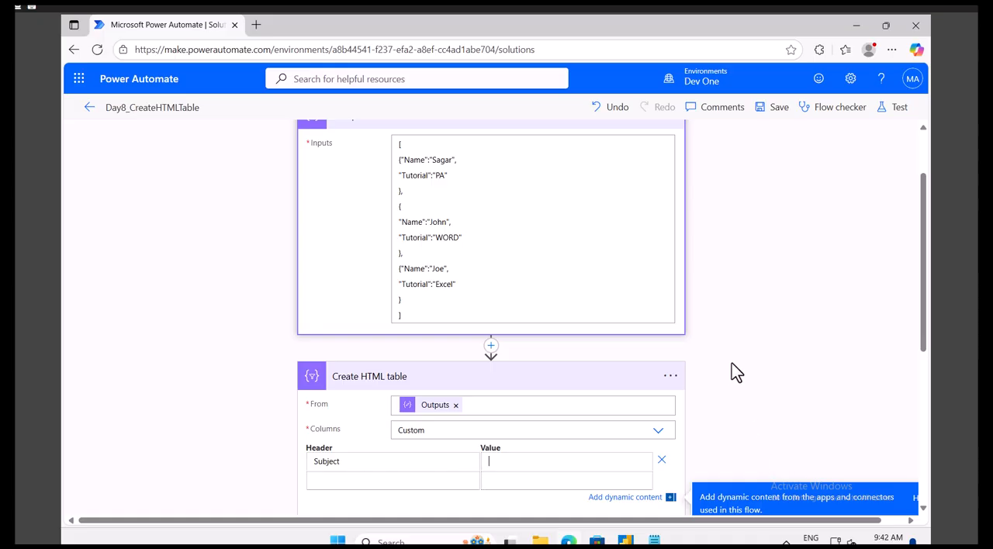
pyautogui.scroll(-2, 732, 362)
pyautogui.keyDown('ctrl'); pyautogui.scroll(-1, 739, 363); pyautogui.keyUp('ctrl')
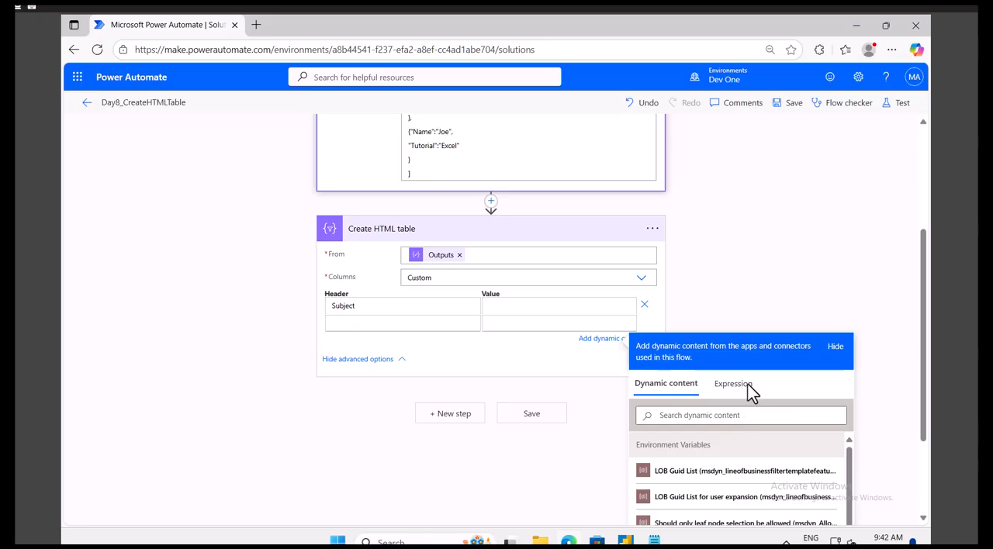
pyautogui.click(735, 390)
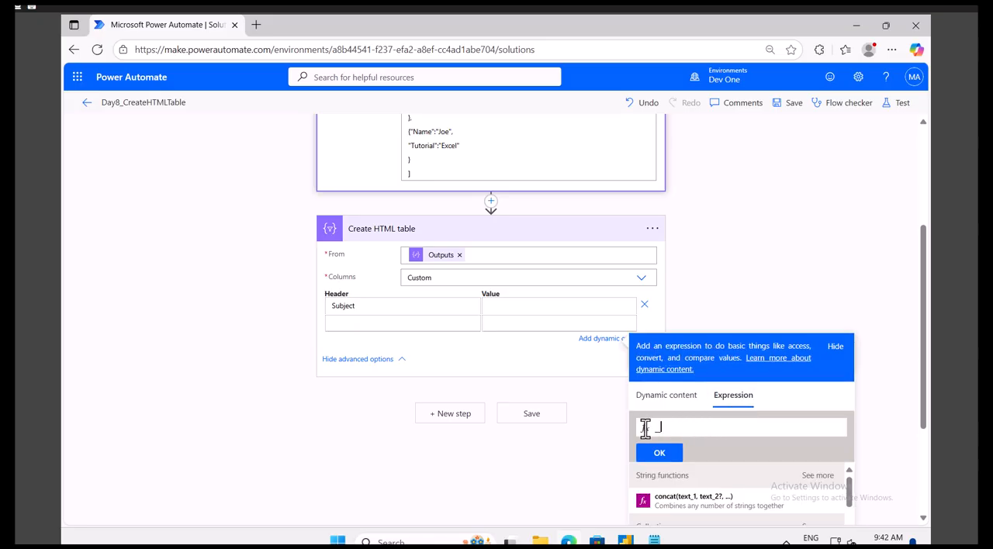
pyautogui.write("item()['")
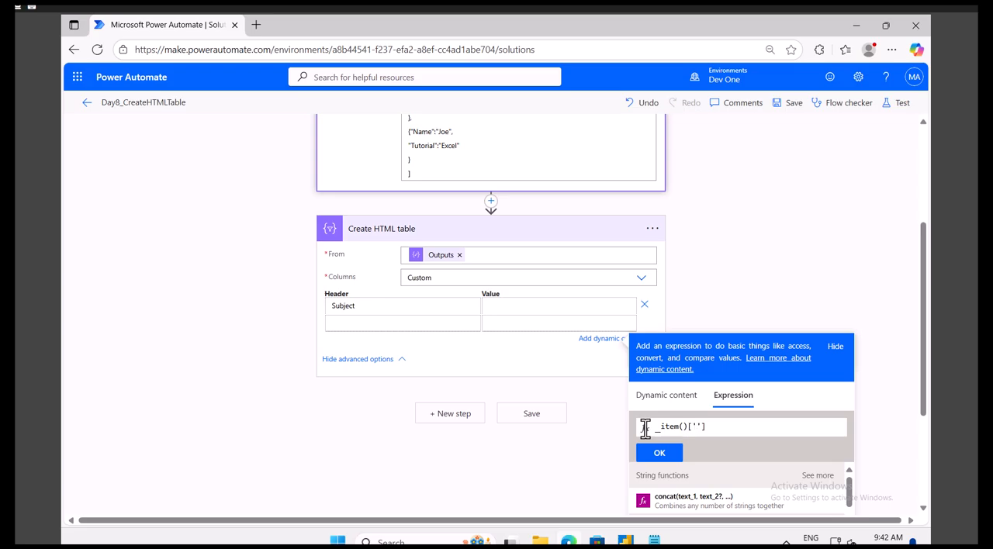
# Step: Set the Subject column's value to the expression item()['Tutorial'] and save the flow
pyautogui.doubleClick(424, 149)
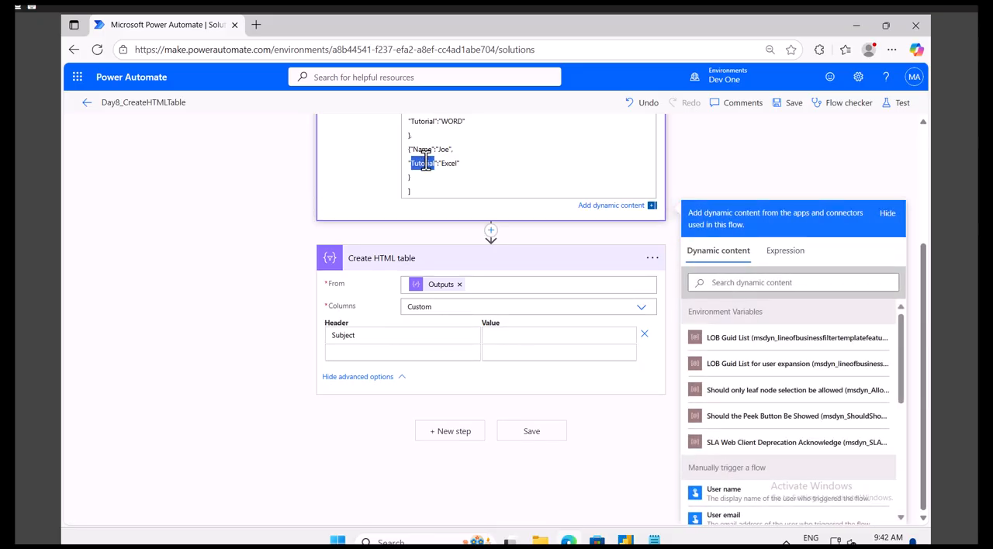
pyautogui.click(513, 335)
pyautogui.click(786, 428)
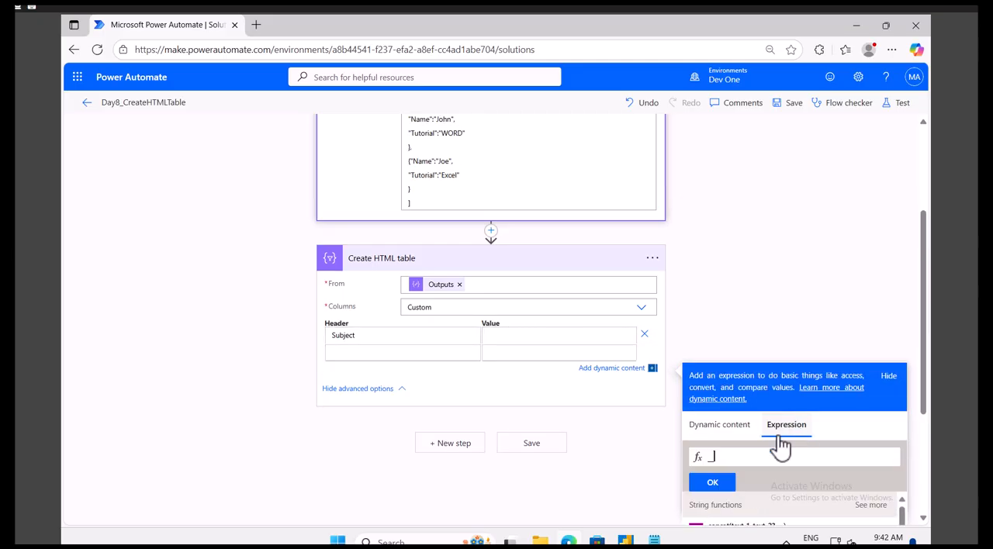
pyautogui.click(747, 455)
pyautogui.write("item()['")
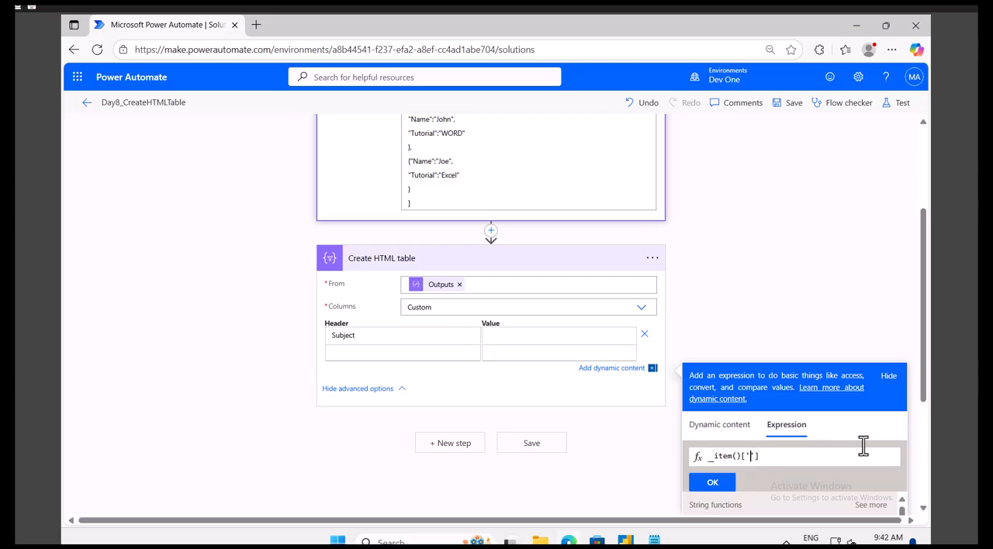
pyautogui.write('Tutorial')
pyautogui.click(712, 483)
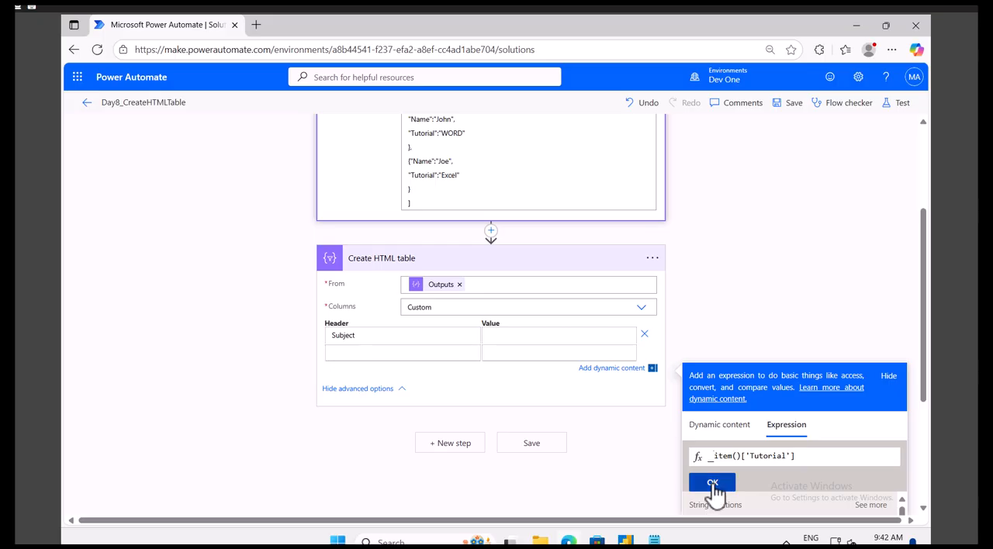
pyautogui.click(794, 105)
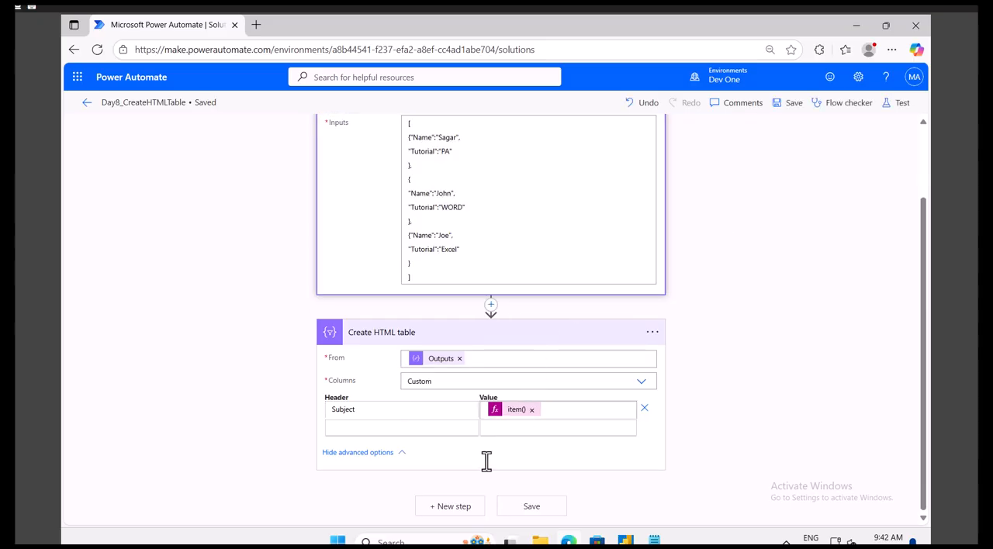
# Step: Add the Office 365 Outlook action Send an email (V2) as a new step after Create HTML table, searching for outlook
pyautogui.click(454, 506)
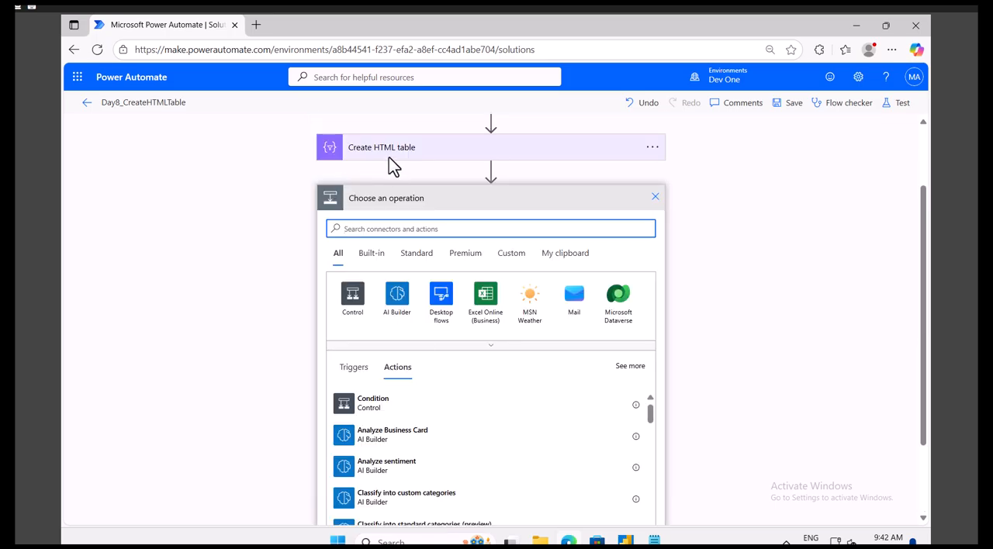
pyautogui.click(380, 160)
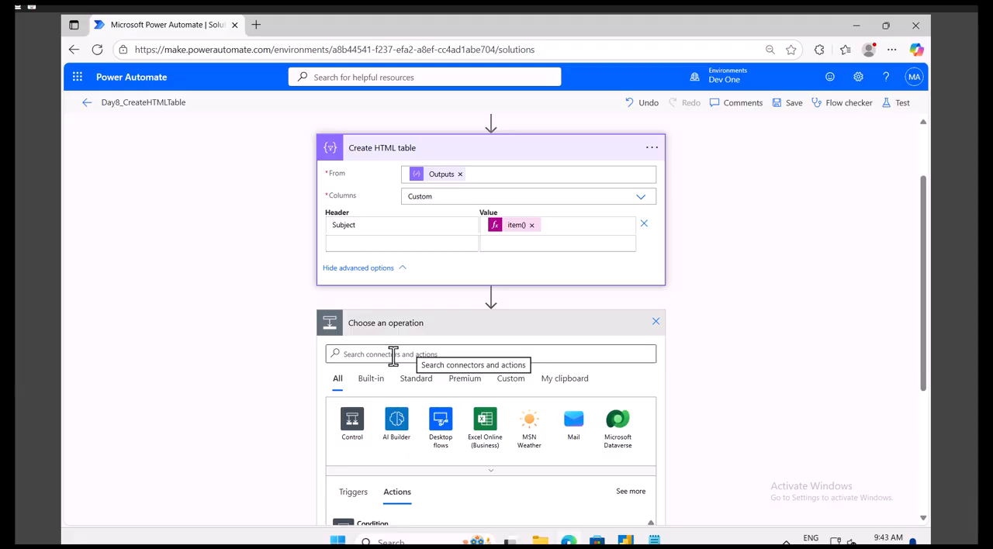
pyautogui.press('Tab')
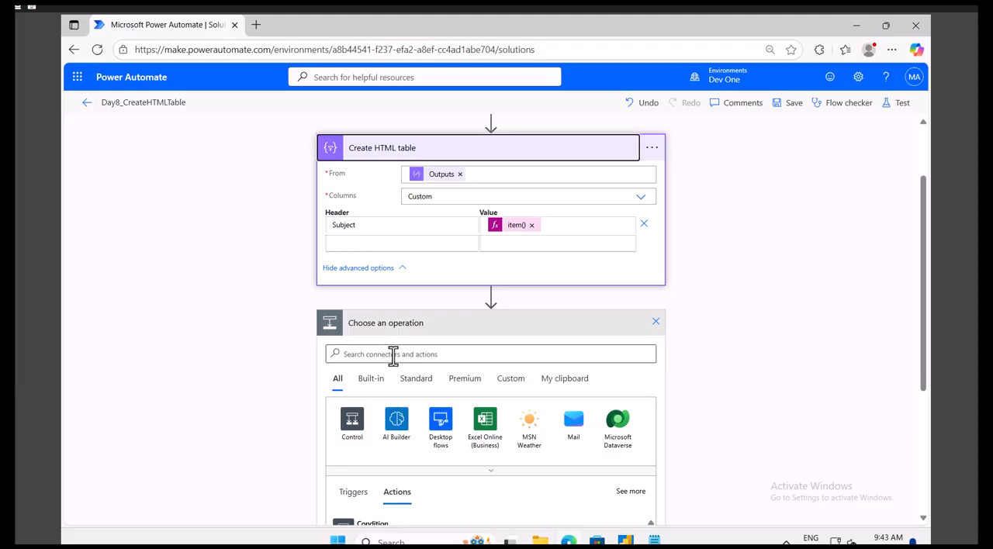
pyautogui.click(394, 355)
pyautogui.write('outlook')
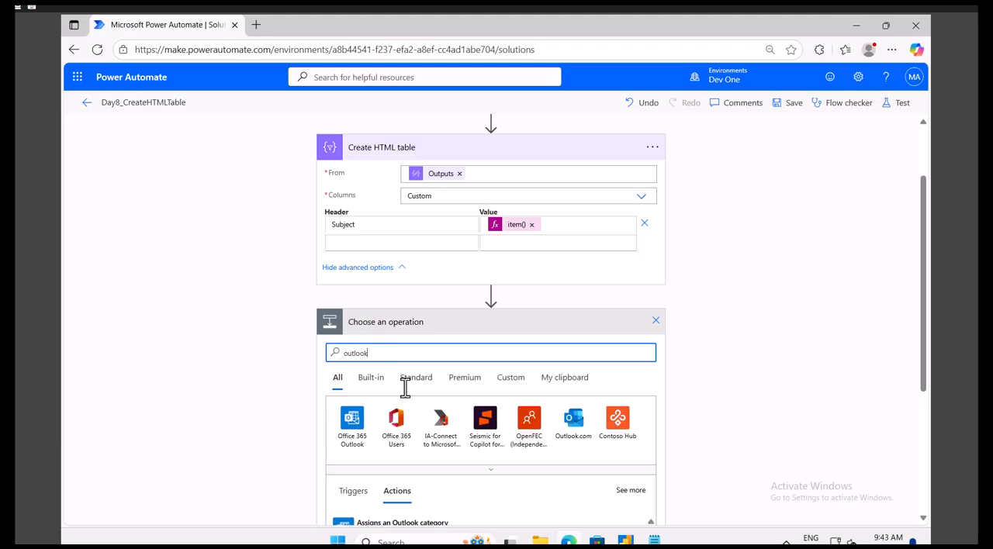
pyautogui.click(355, 433)
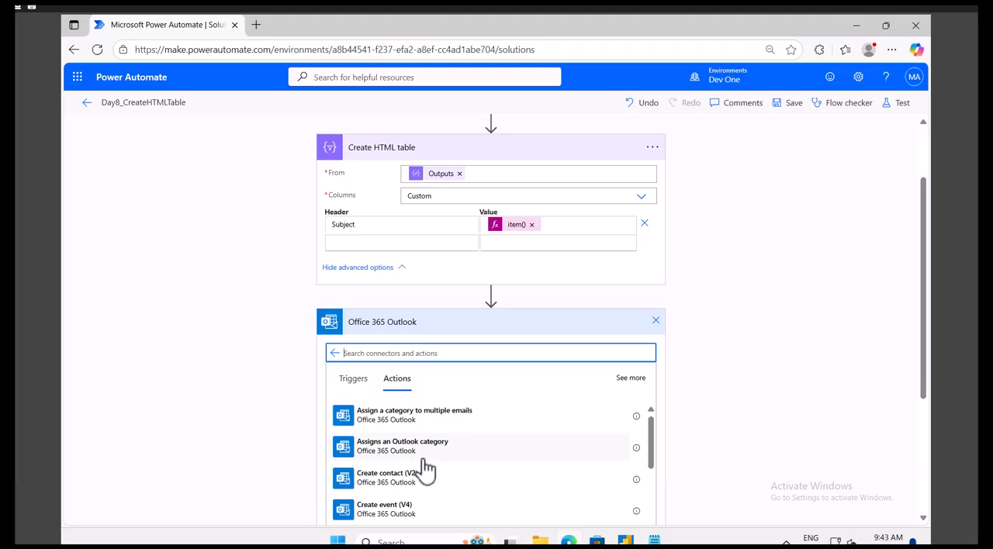
pyautogui.scroll(-3, 424, 464)
pyautogui.scroll(-3, 429, 475)
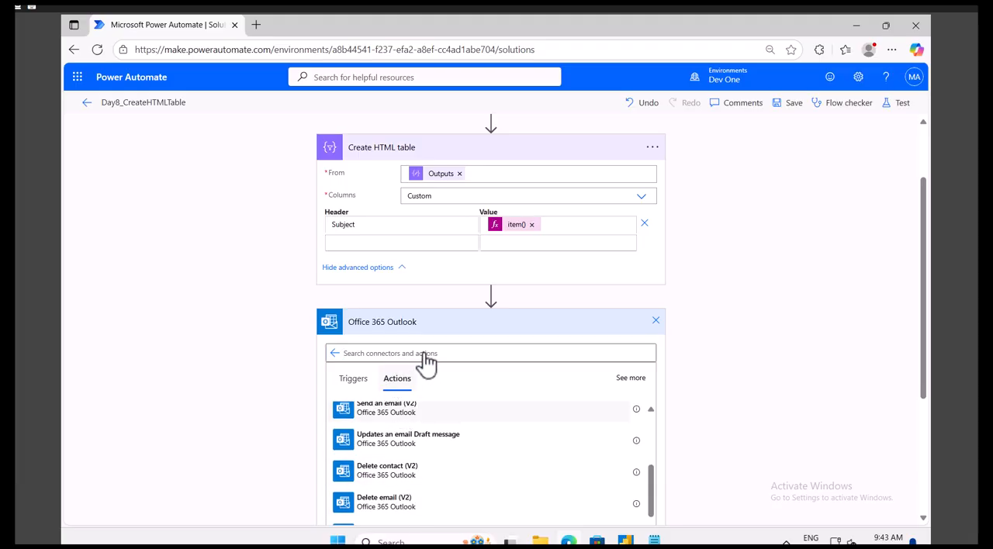
pyautogui.click(411, 405)
# Step: Enter the signed-in administrator's email address as the recipient and set the email subject to "Table is ready"
pyautogui.click(446, 353)
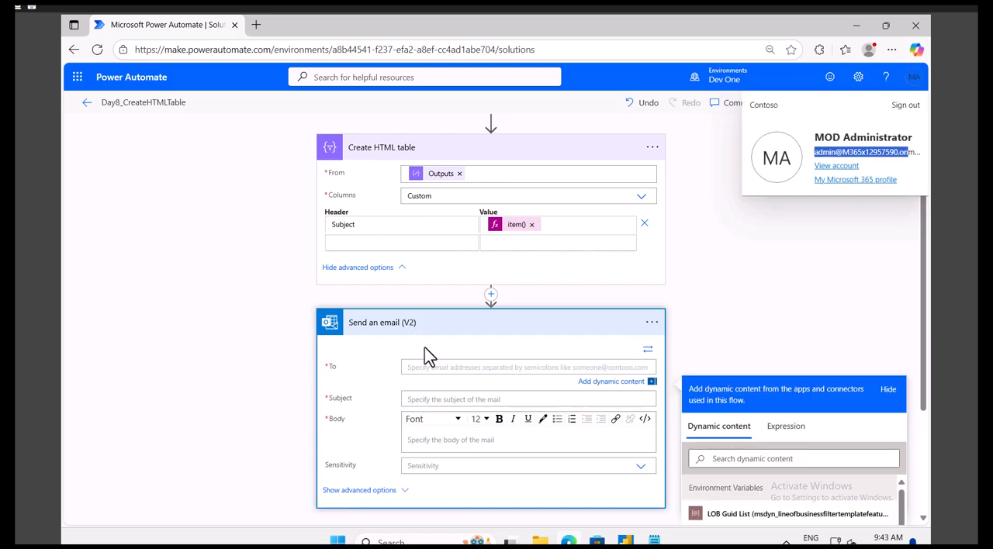
pyautogui.click(425, 368)
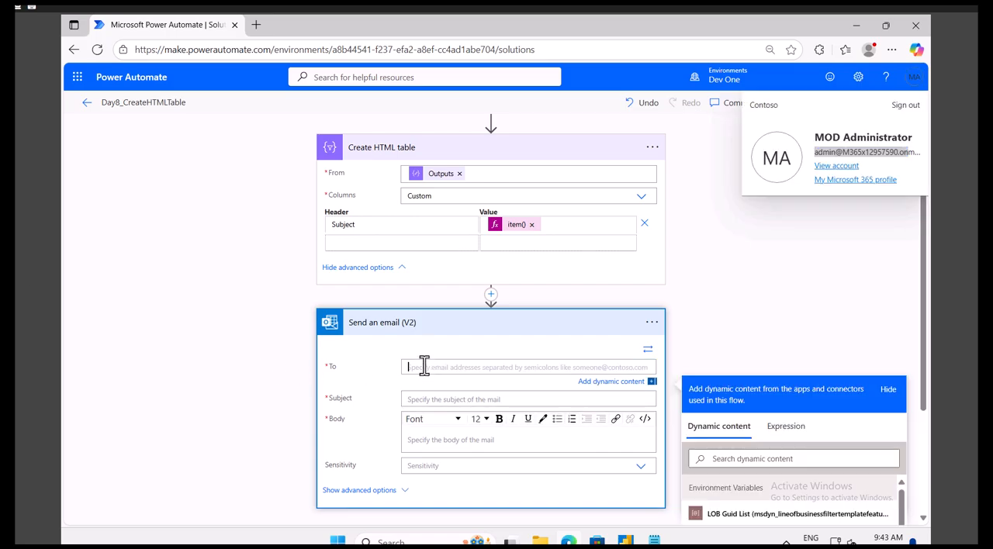
pyautogui.hotkey('ctrl', 'v')
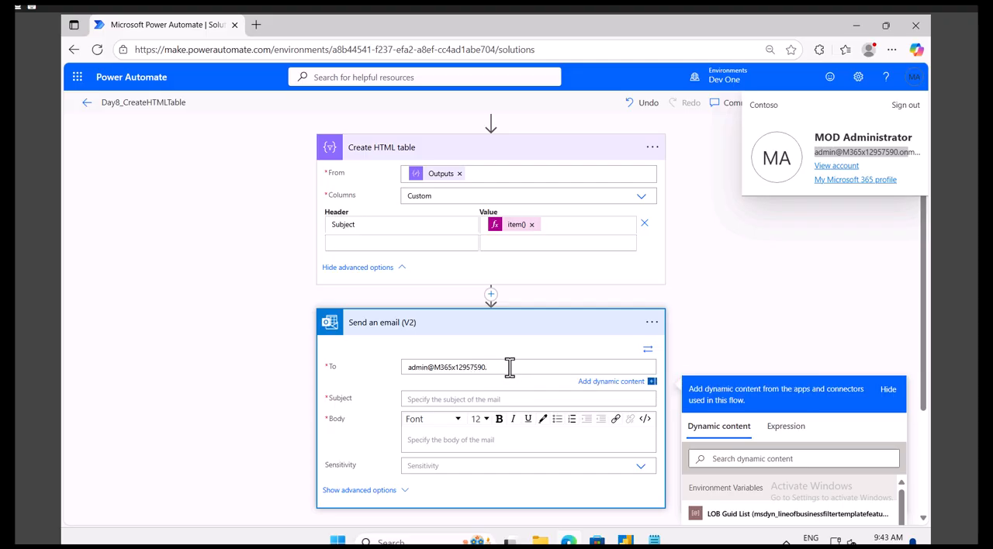
pyautogui.write('onmicrosoft.com')
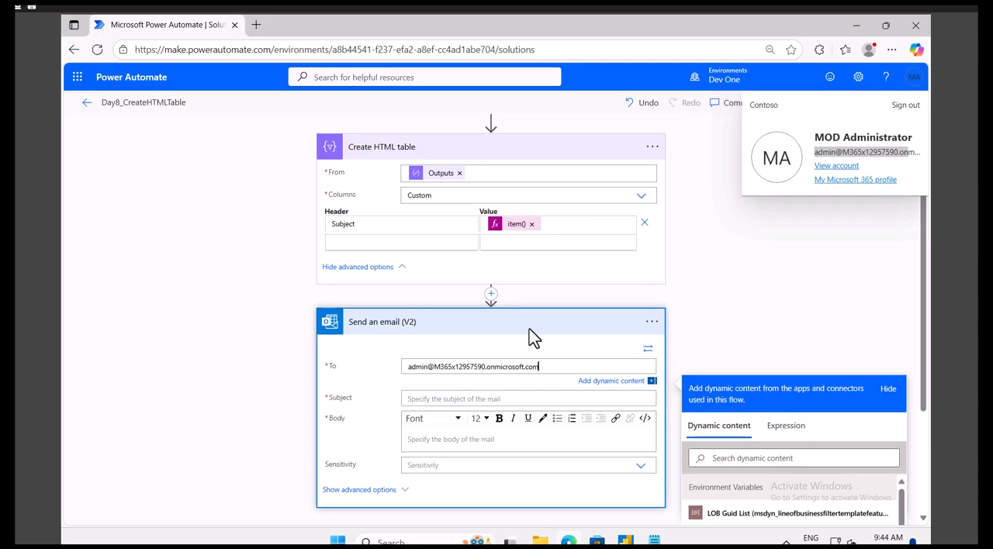
pyautogui.click(509, 397)
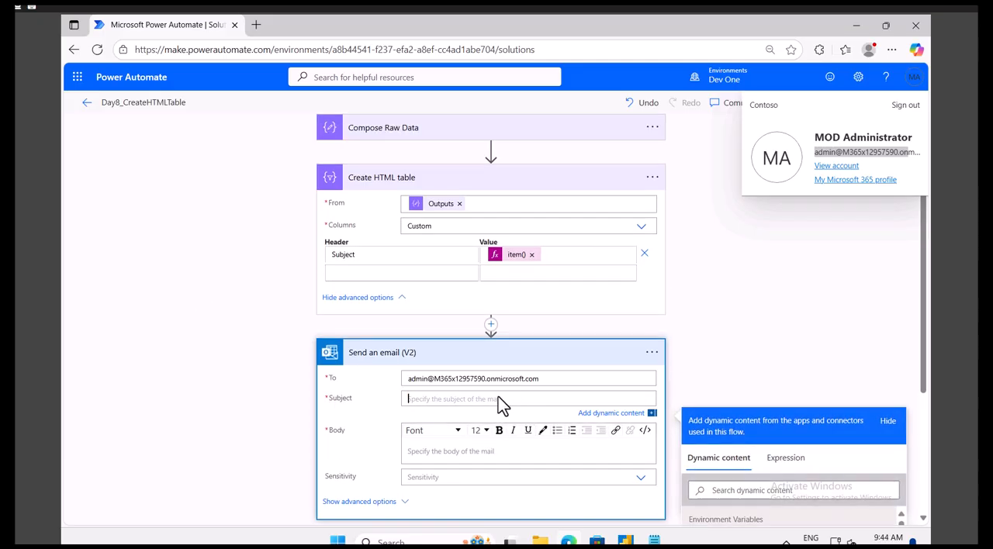
pyautogui.write('Table is ready')
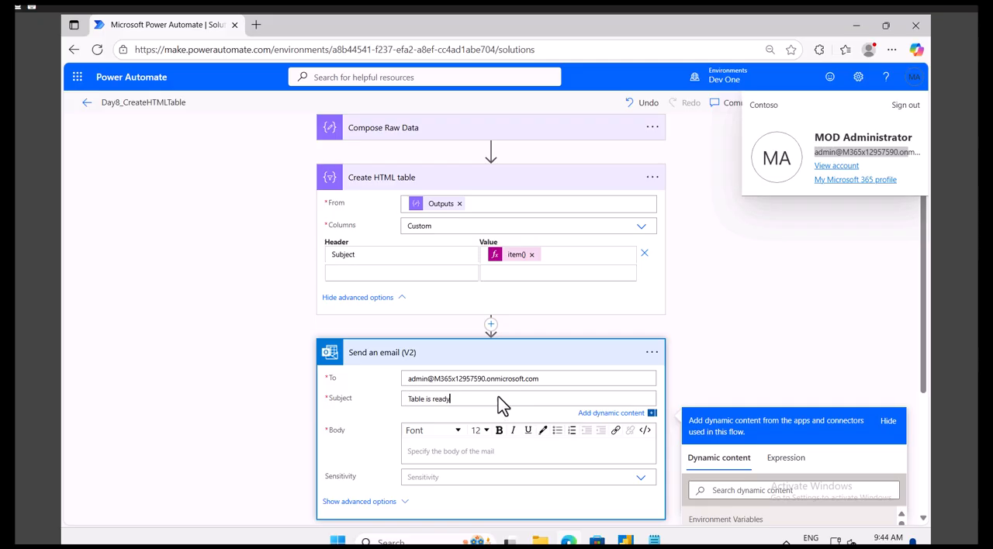
# Step: Write the email body as "Hi," followed, after a blank line, by "PLease see your HTML Table"
pyautogui.click(438, 452)
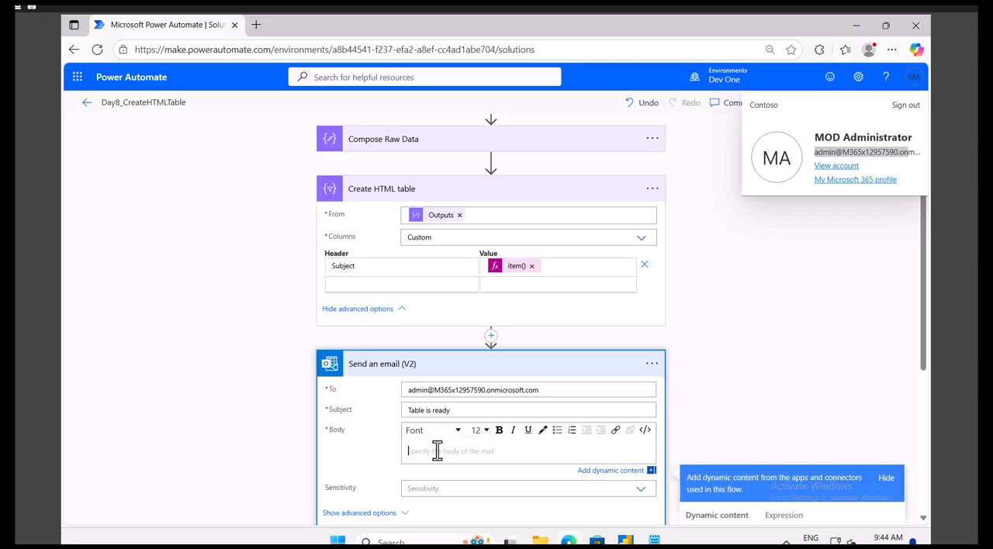
pyautogui.write('Hi,')
pyautogui.press('Return')
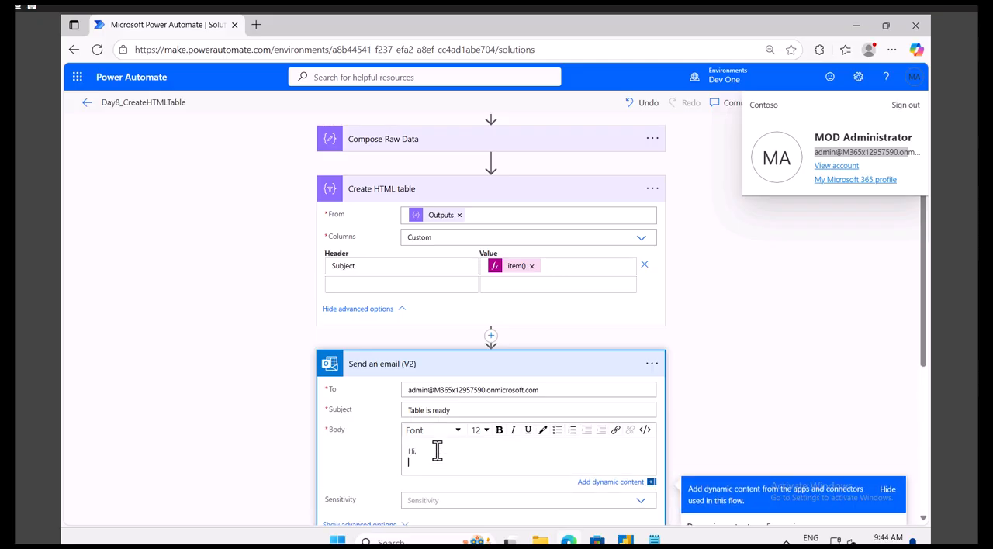
pyautogui.press('Return')
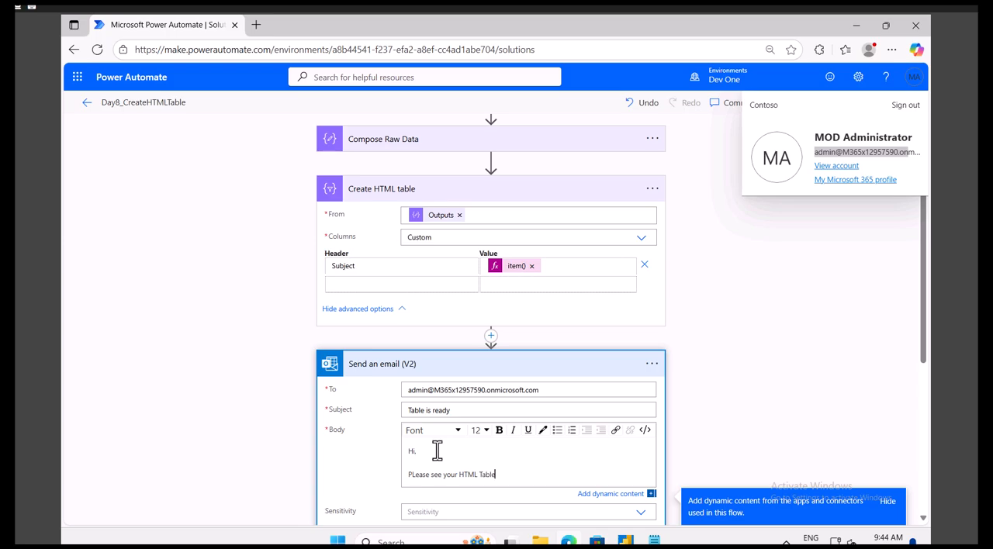
pyautogui.click(415, 474)
pyautogui.press('BackSpace')
pyautogui.write('l')
# Step: Insert the Output of Create HTML table on a new line below the "PLease see your HTML Table" text in the email body
pyautogui.scroll(-2, 590, 310)
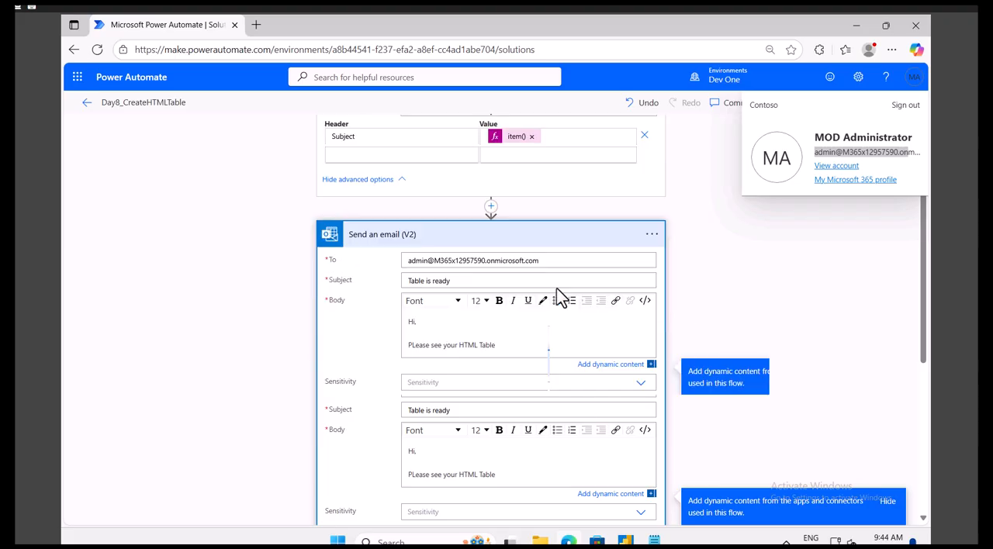
pyautogui.scroll(3, 470, 250)
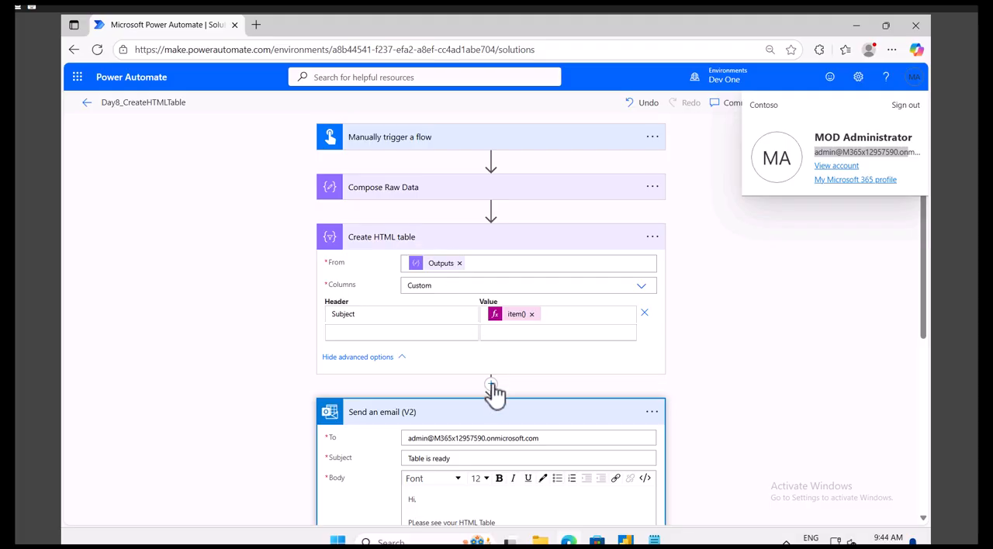
pyautogui.click(438, 247)
pyautogui.click(508, 399)
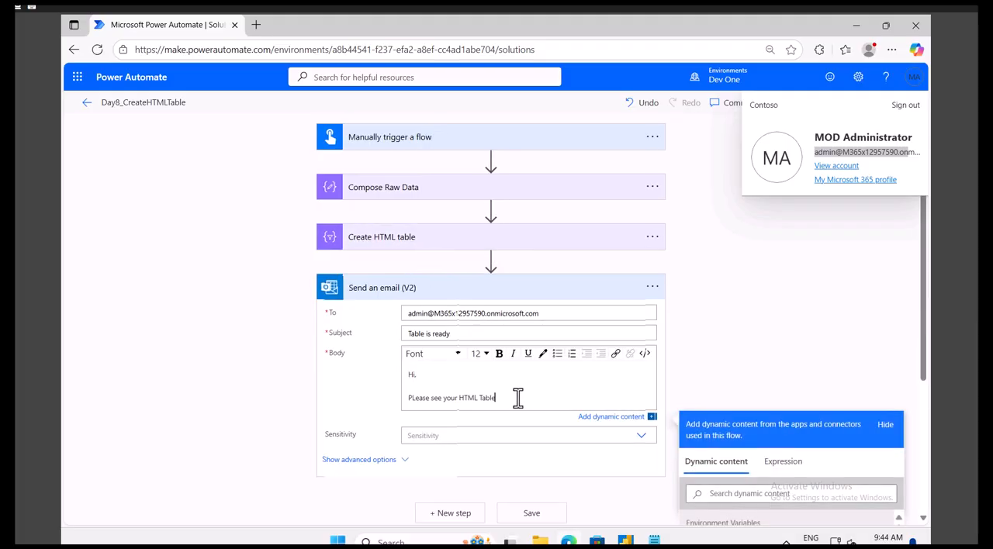
pyautogui.press('Return')
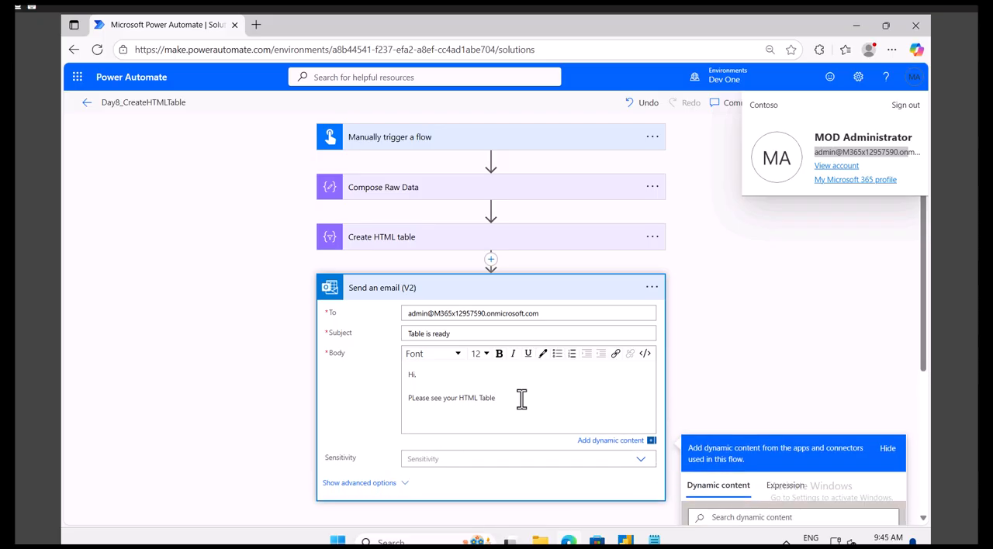
pyautogui.scroll(-3, 522, 399)
pyautogui.scroll(-5, 726, 466)
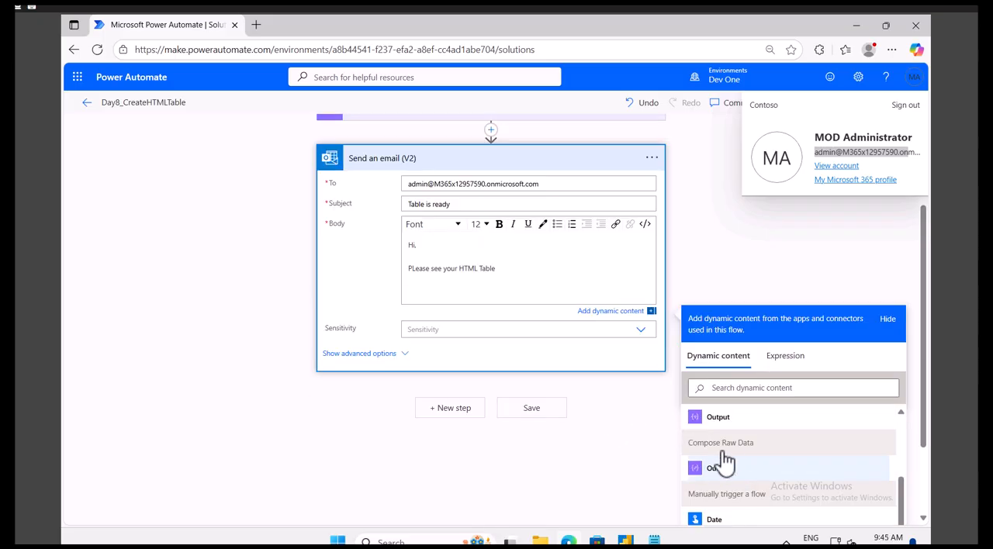
pyautogui.scroll(-3, 729, 460)
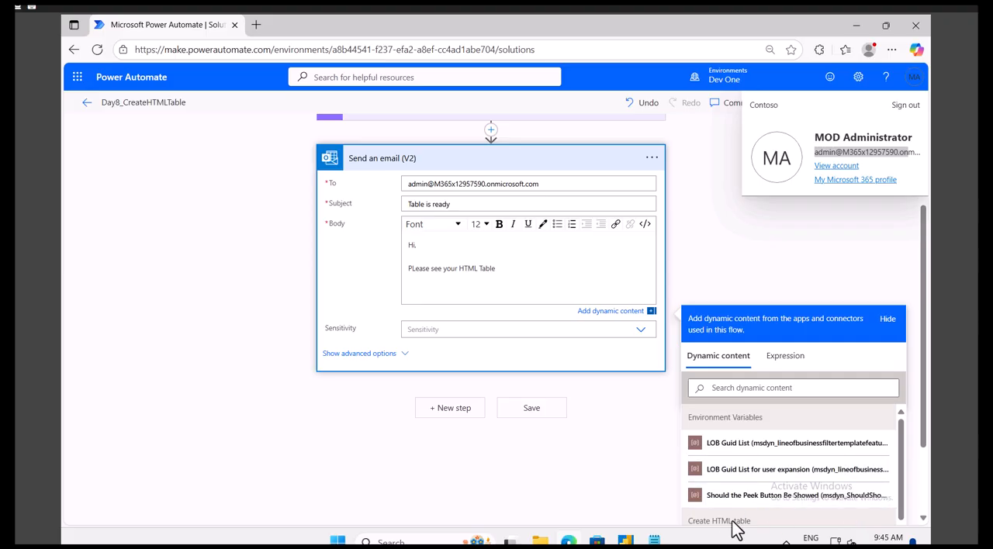
pyautogui.moveTo(901, 470); pyautogui.dragTo(898, 495)
pyautogui.scroll(-1, 696, 512)
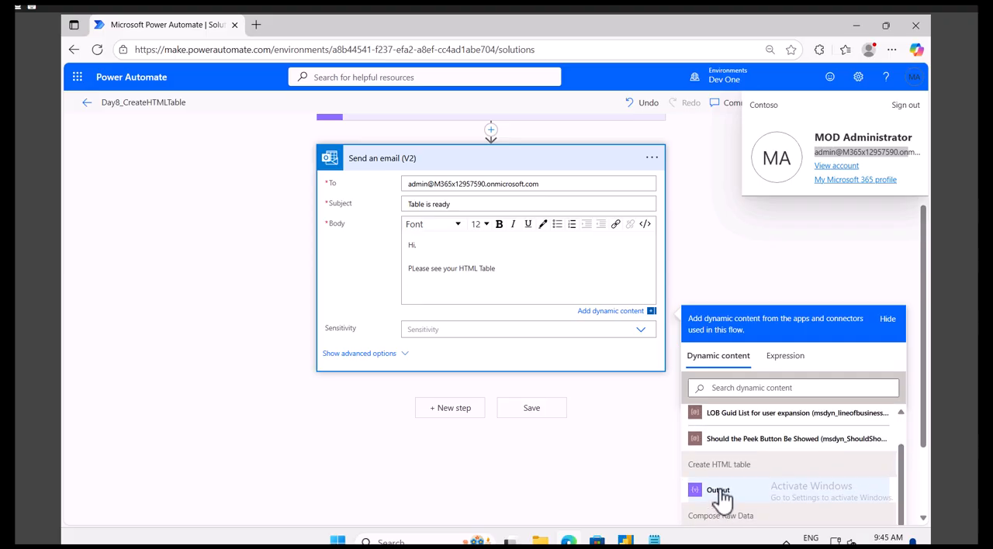
pyautogui.click(719, 492)
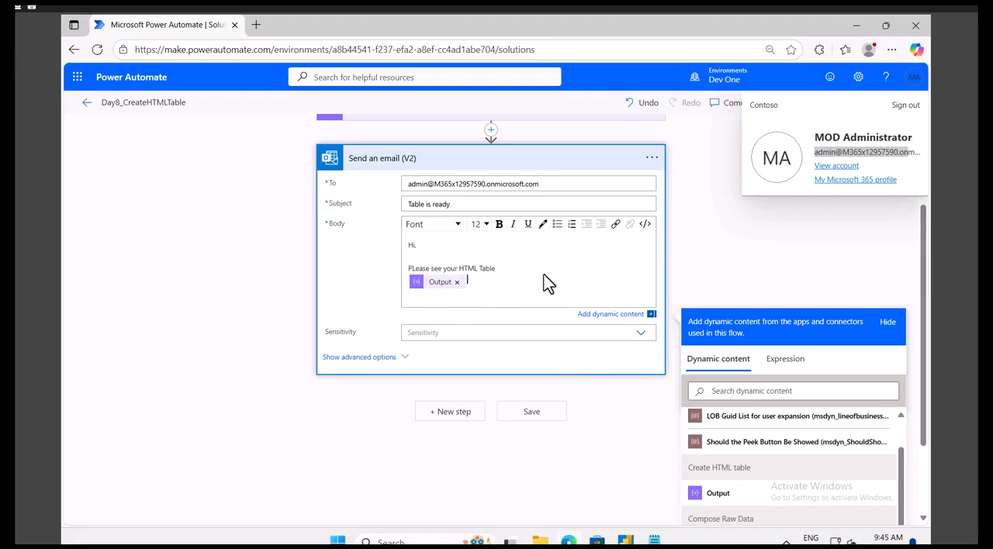
pyautogui.click(744, 256)
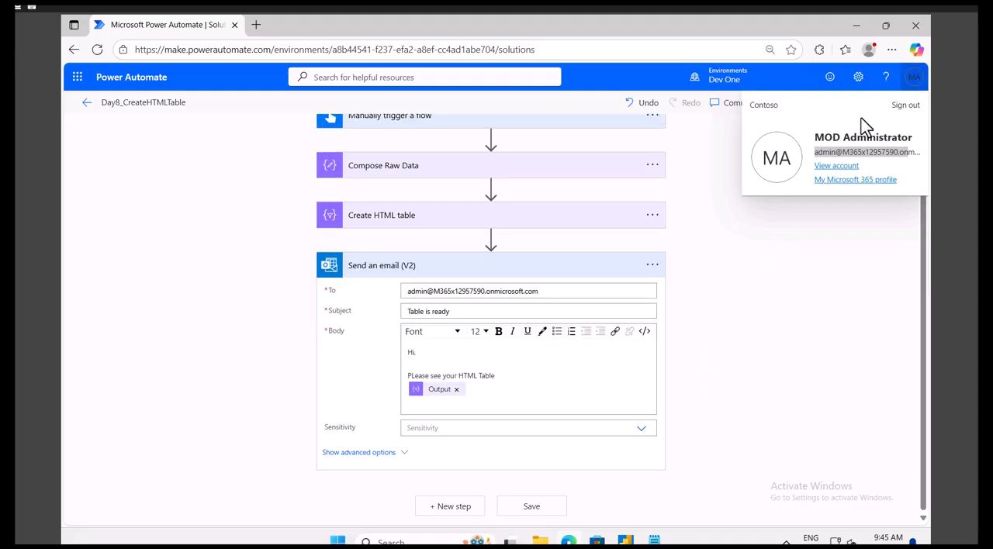
# Step: Test the flow manually, continuing with the Office 365 Outlook connection, and run it
pyautogui.click(689, 132)
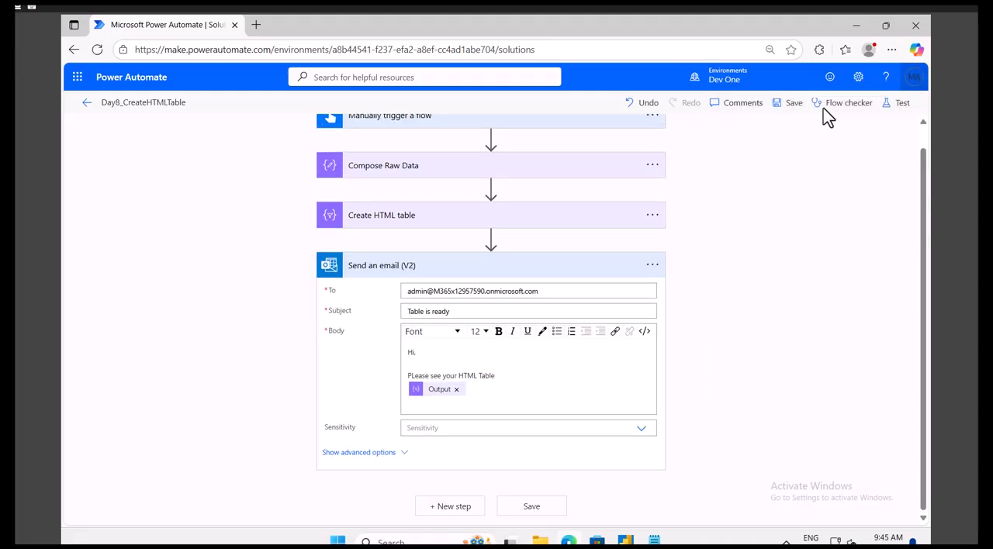
pyautogui.click(899, 110)
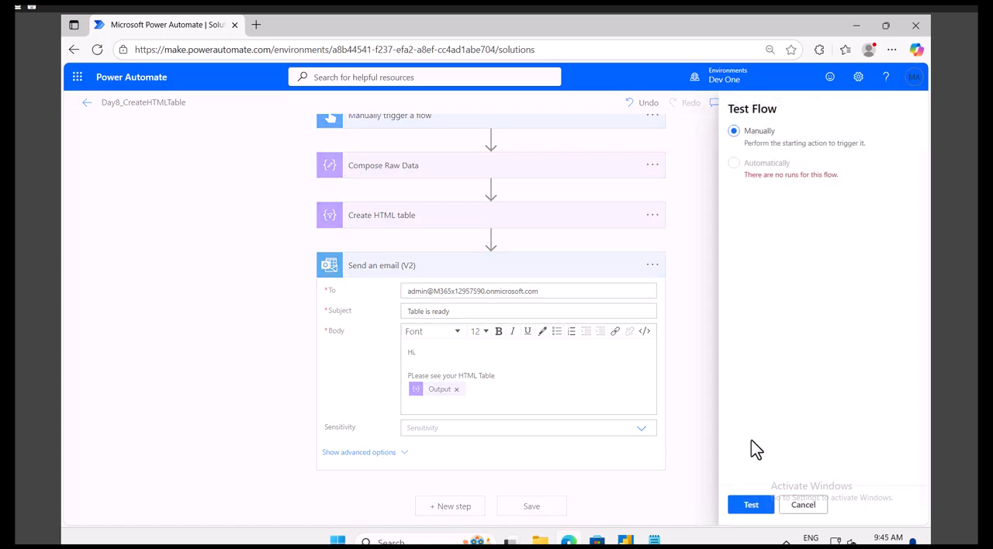
pyautogui.click(740, 509)
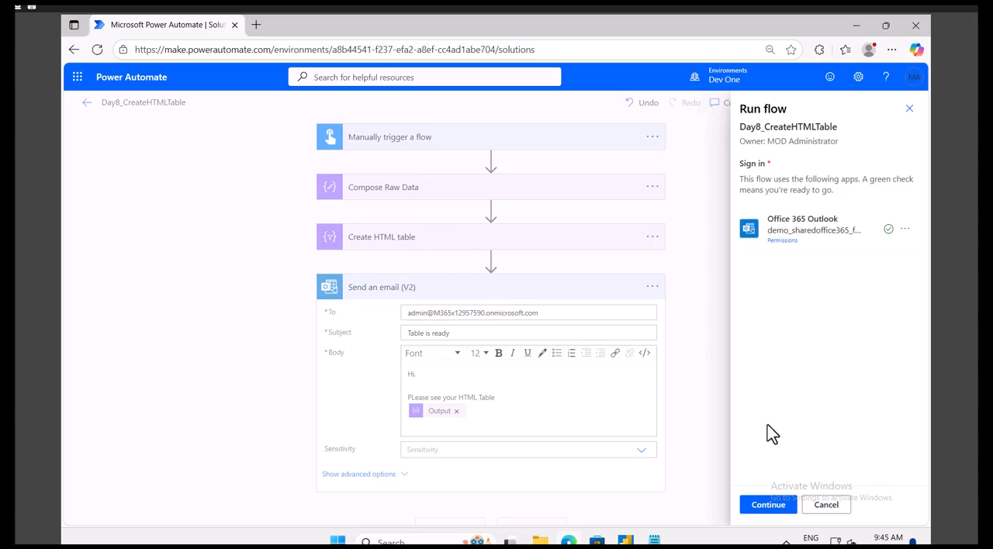
pyautogui.click(764, 505)
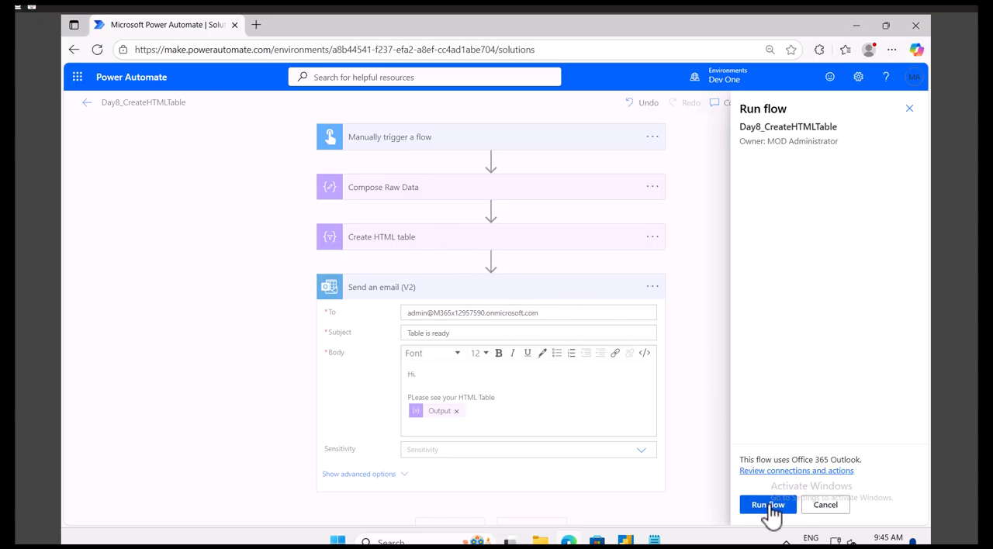
pyautogui.click(768, 505)
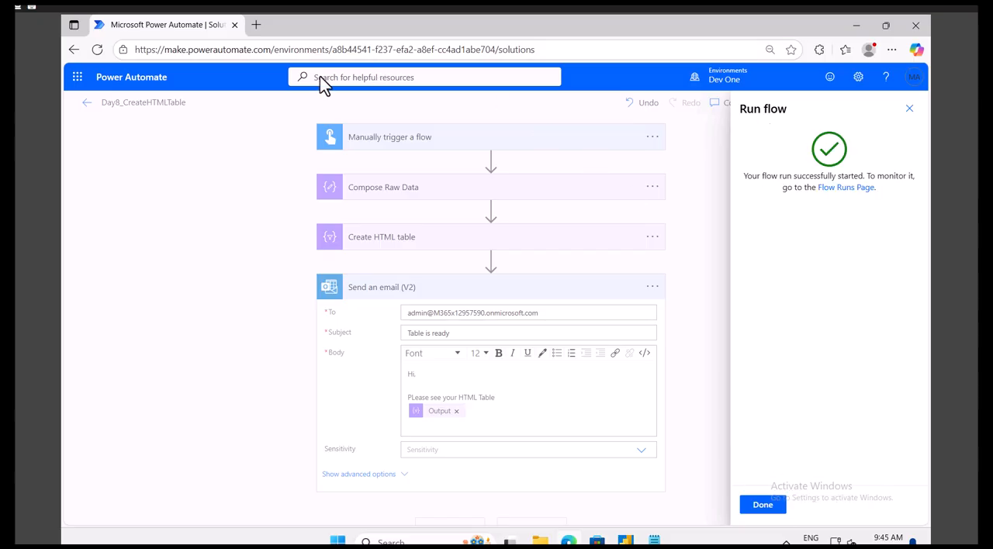
pyautogui.click(761, 506)
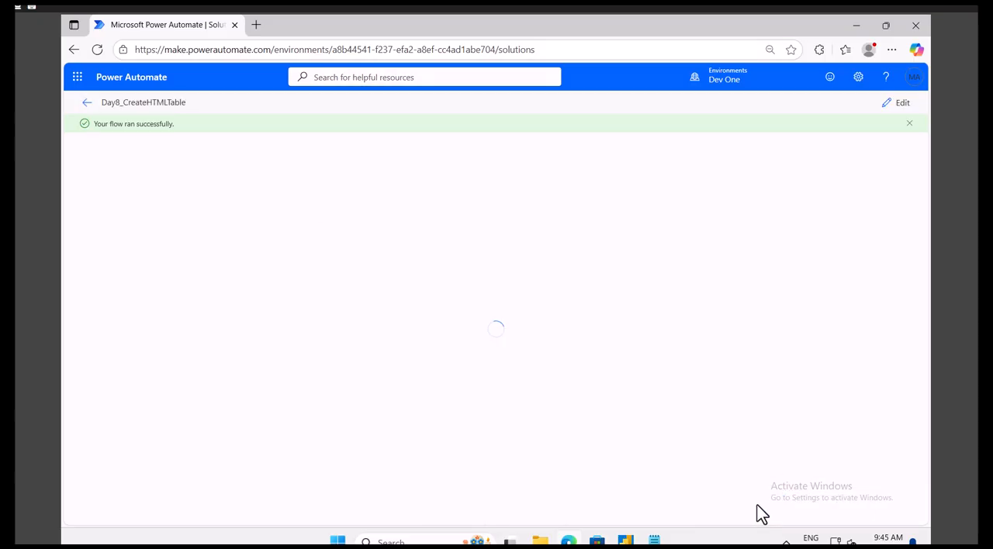
# Step: Switch to Outlook and examine the table in the received "Table is ready" email
pyautogui.click(78, 78)
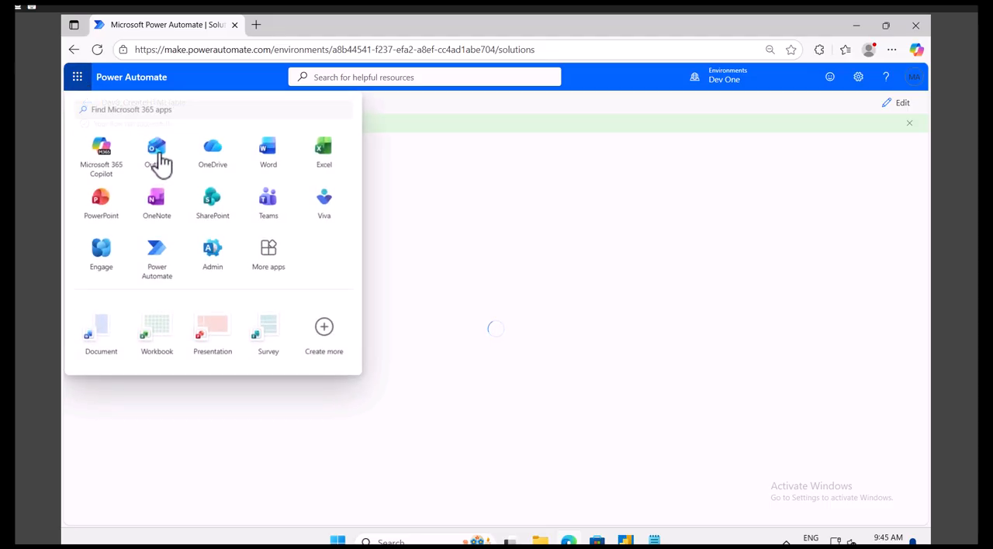
pyautogui.click(158, 155)
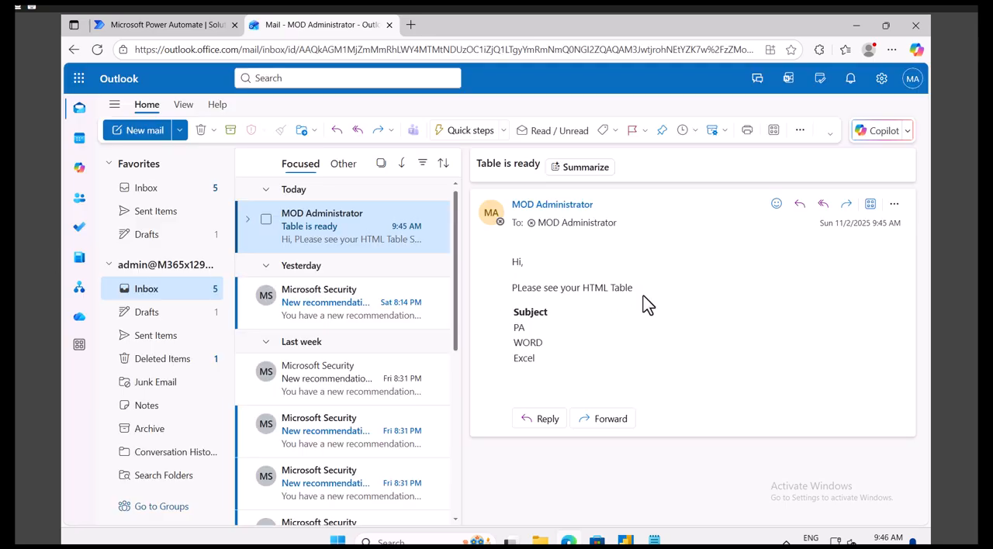
pyautogui.moveTo(533, 353); pyautogui.dragTo(515, 317)
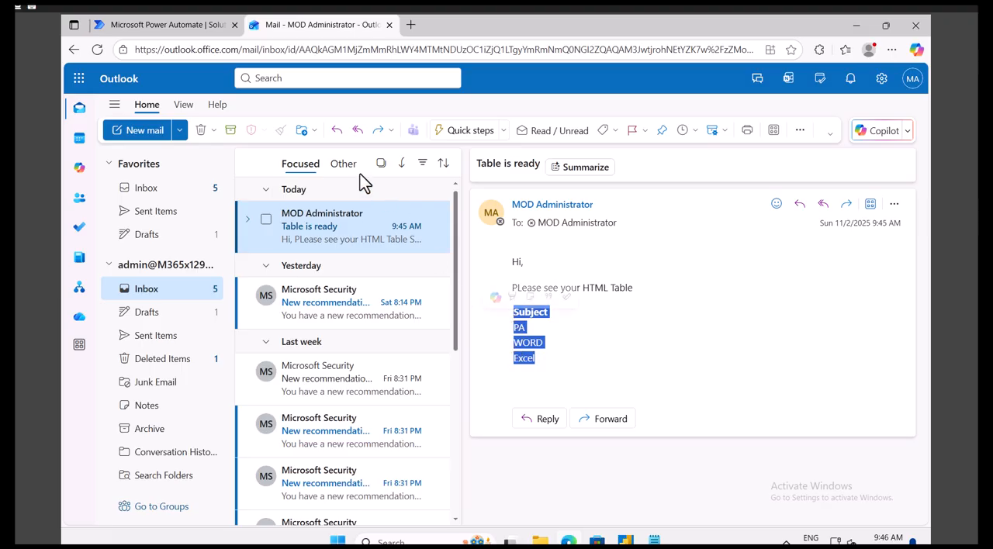
# Step: Compare the Create HTML table output in the Power Automate flow run with the table in the Outlook email
pyautogui.click(178, 26)
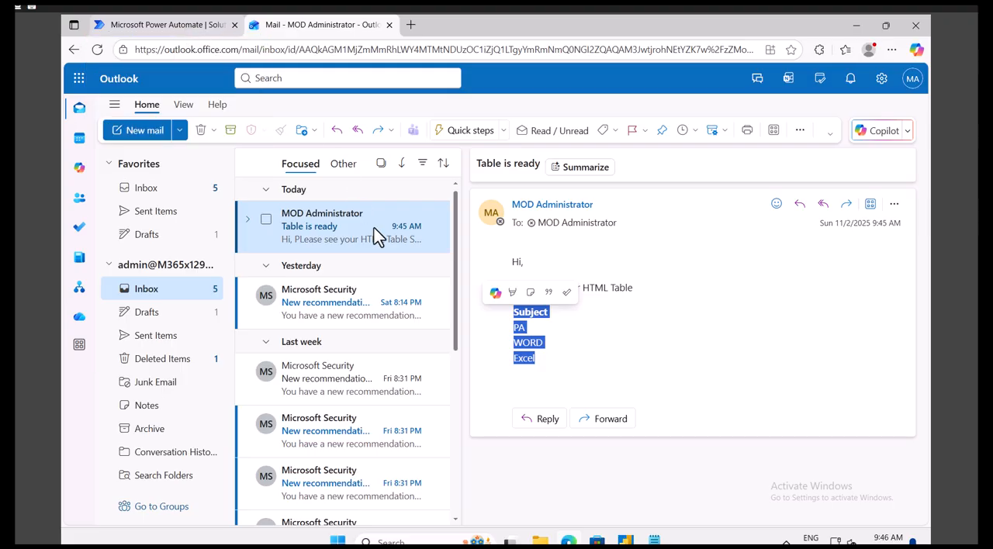
pyautogui.click(405, 268)
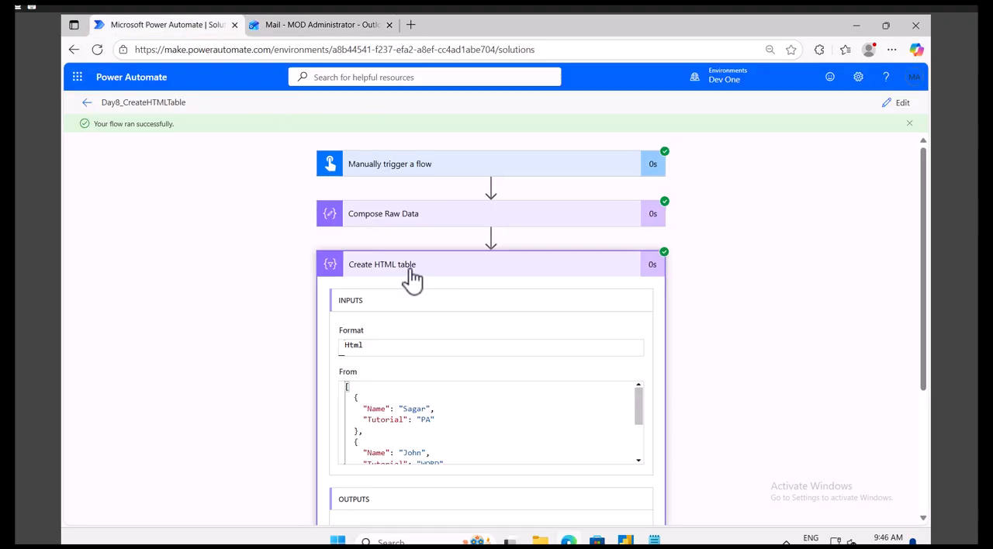
pyautogui.scroll(-3, 699, 430)
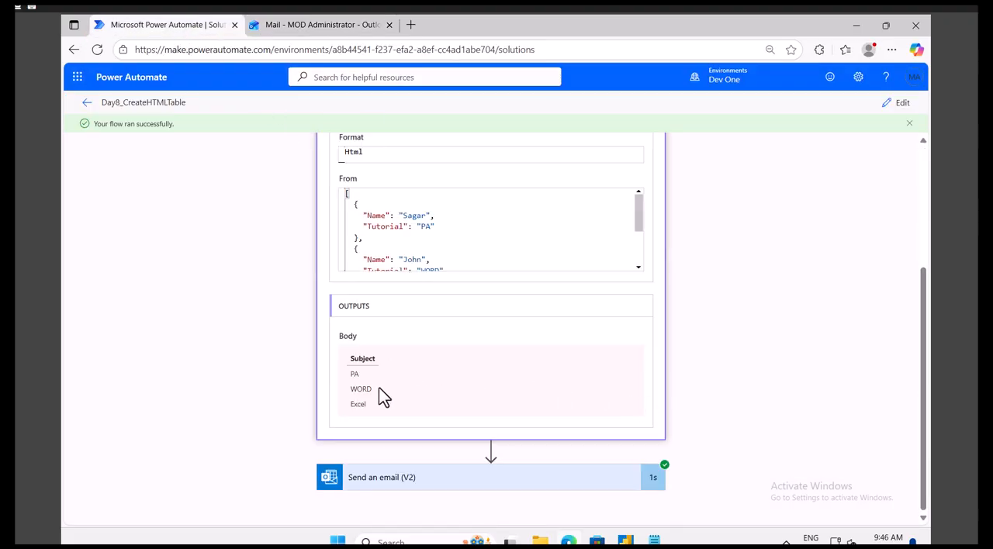
pyautogui.moveTo(373, 406); pyautogui.dragTo(346, 359)
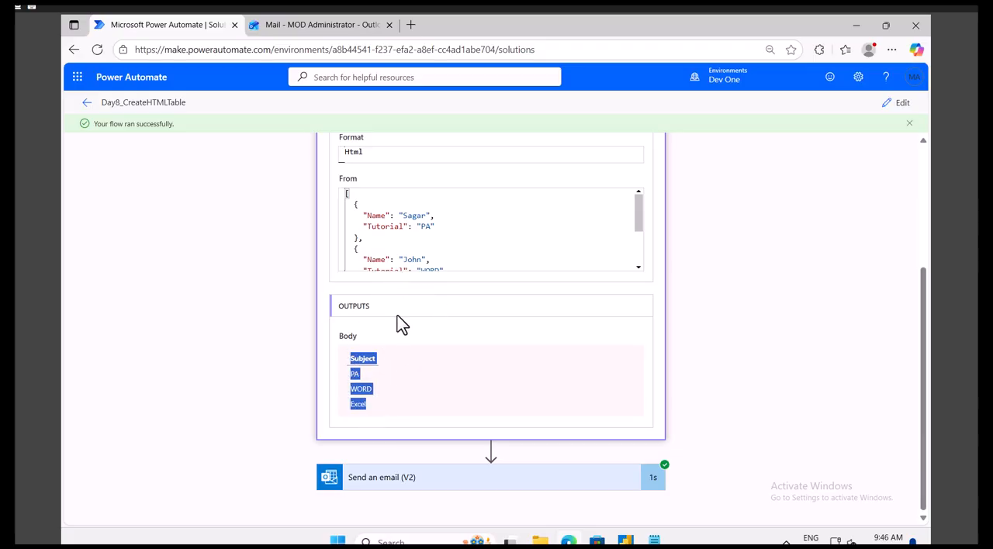
pyautogui.click(313, 27)
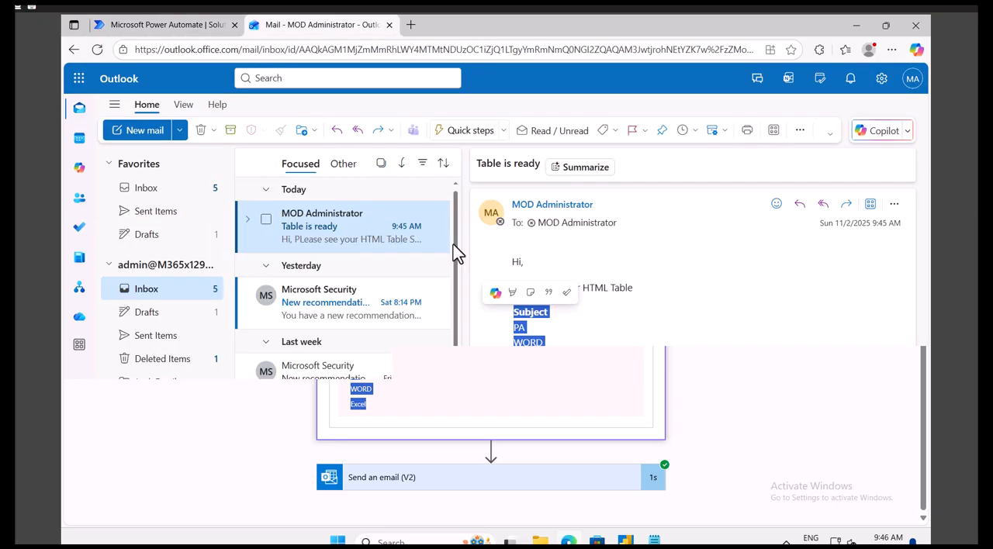
pyautogui.moveTo(546, 356); pyautogui.dragTo(510, 316)
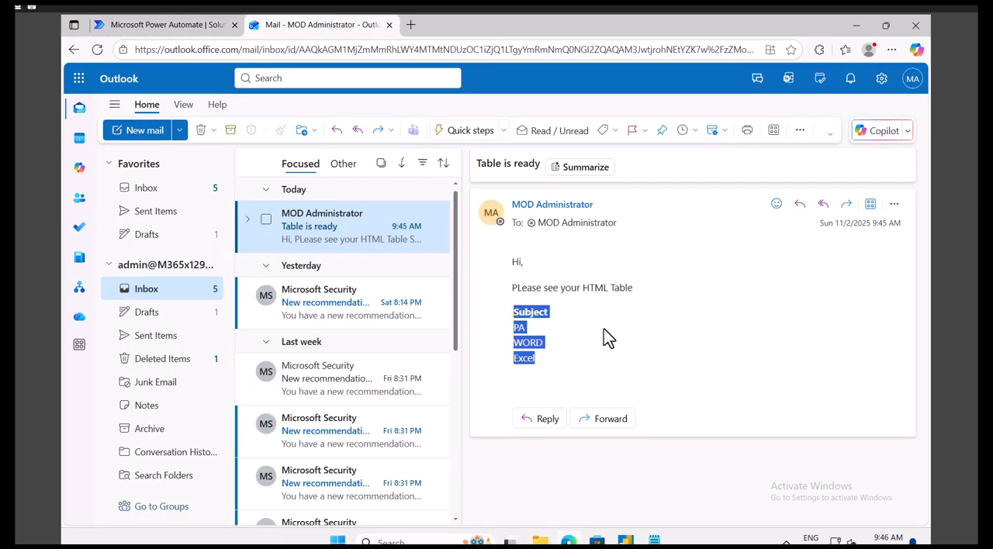
# Step: Return to Power Automate, reopen the flow for editing and collapse the Send an email (V2) action
pyautogui.click(170, 26)
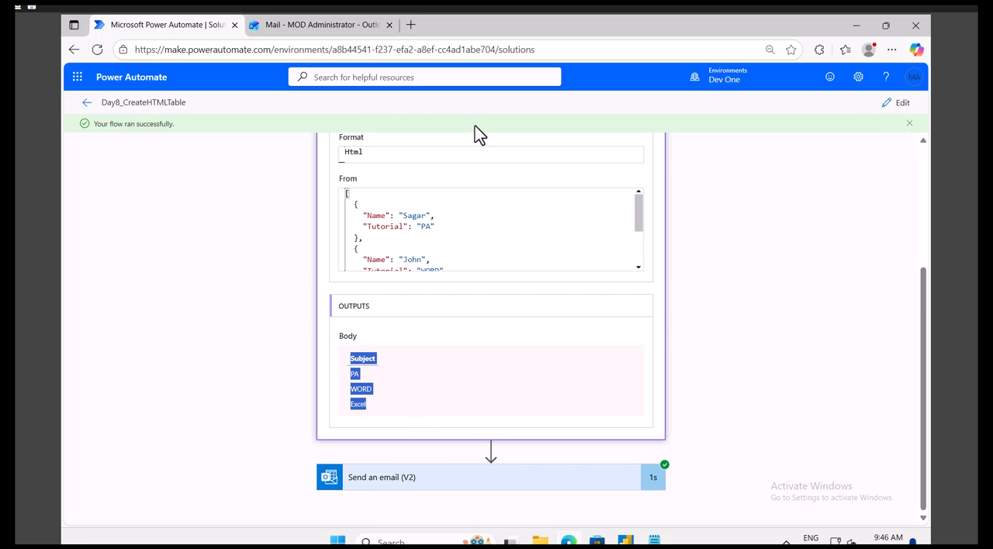
pyautogui.click(901, 104)
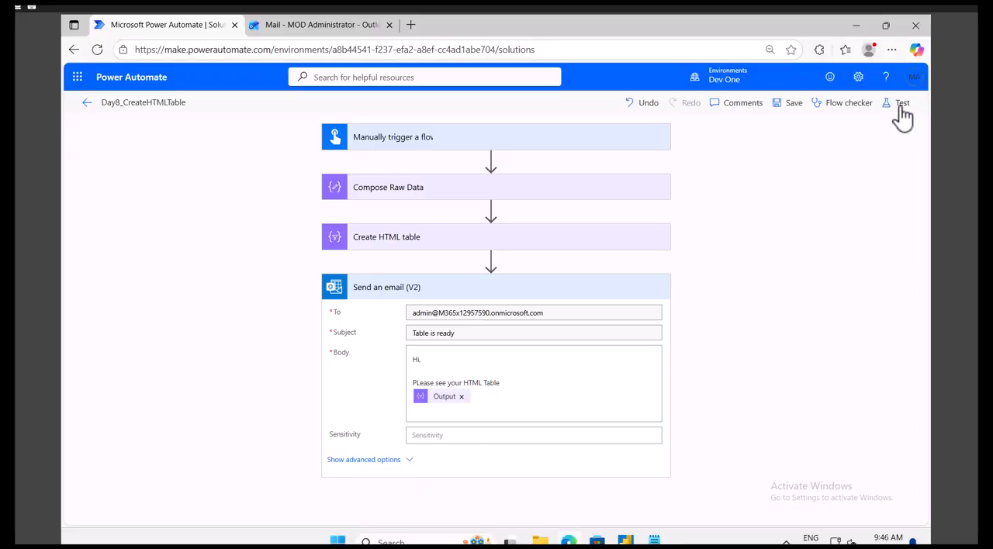
pyautogui.click(434, 293)
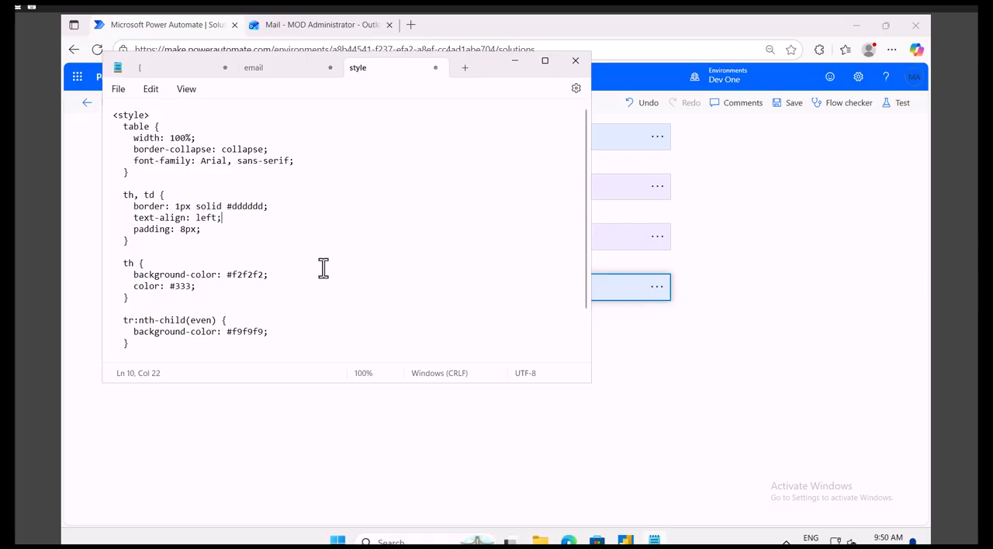
# Step: Copy the entire CSS block from the style note in Notepad and return to the flow in Power Automate
pyautogui.scroll(-2, 323, 268)
pyautogui.click(344, 281)
pyautogui.hotkey('ctrl', 'a')
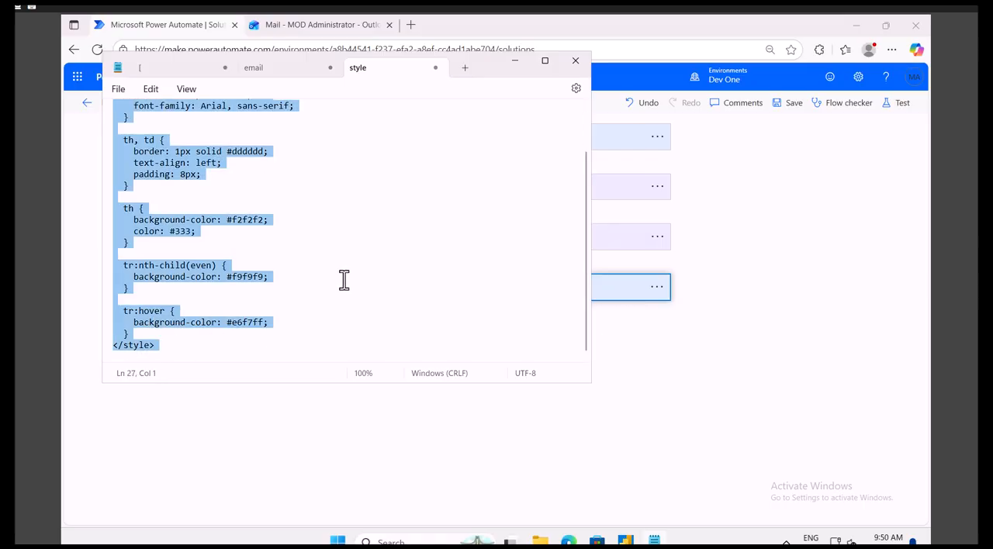
pyautogui.click(165, 30)
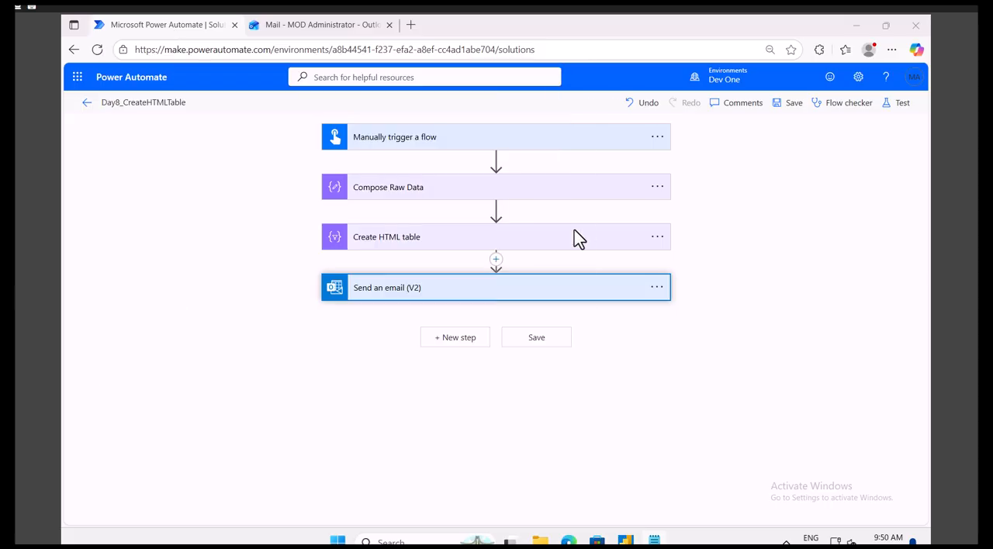
# Step: Add a Data Operation Compose action between Create HTML table and Send an email (V2), searching for compose
pyautogui.click(497, 260)
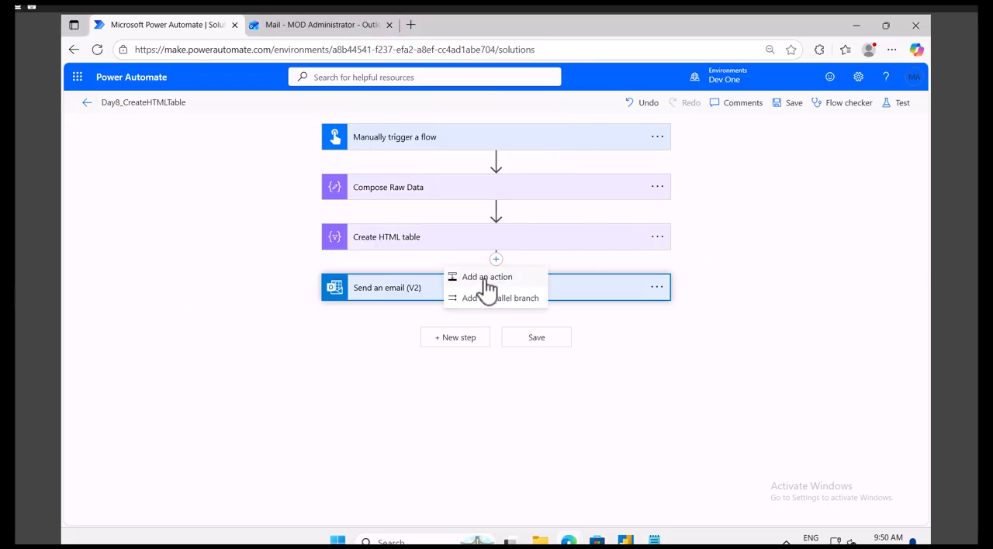
pyautogui.click(479, 279)
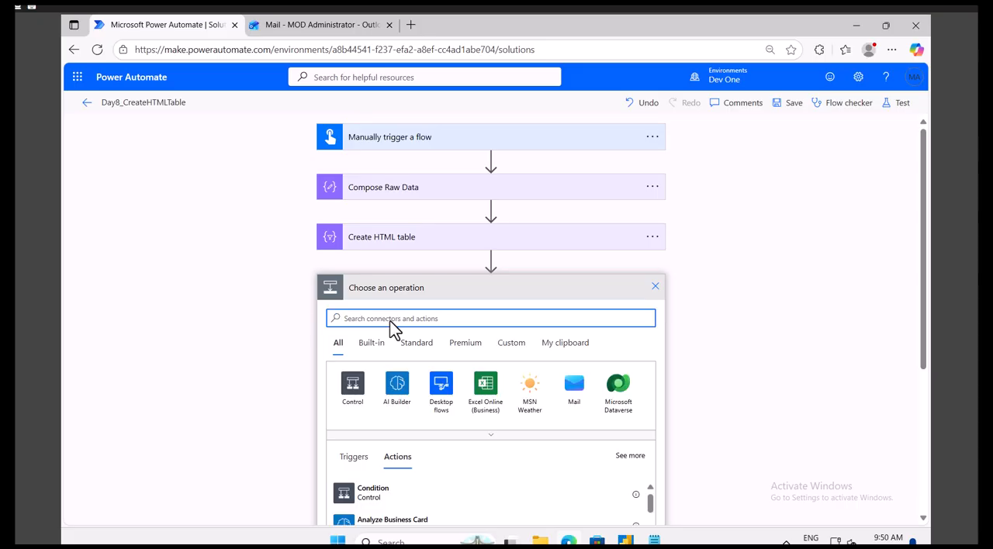
pyautogui.write('compose')
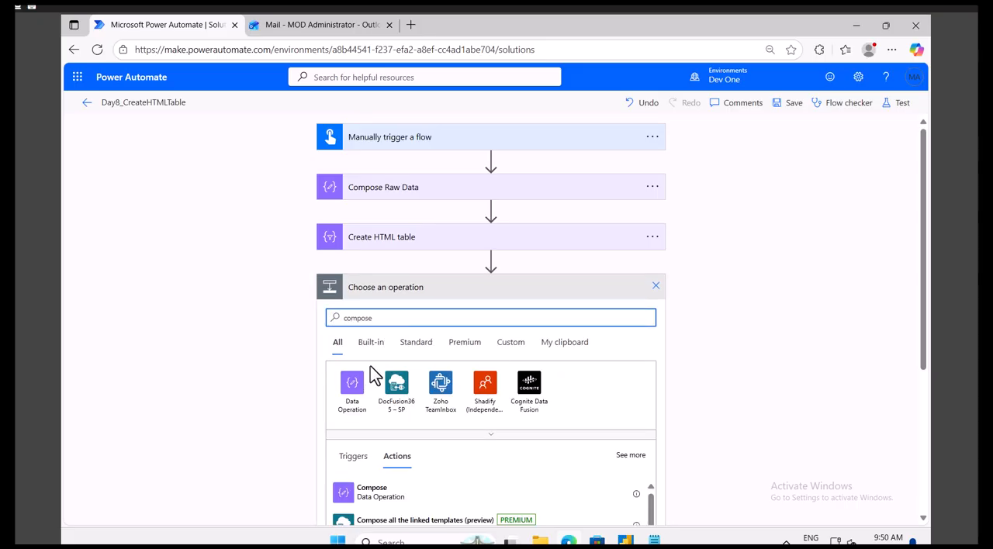
pyautogui.click(376, 493)
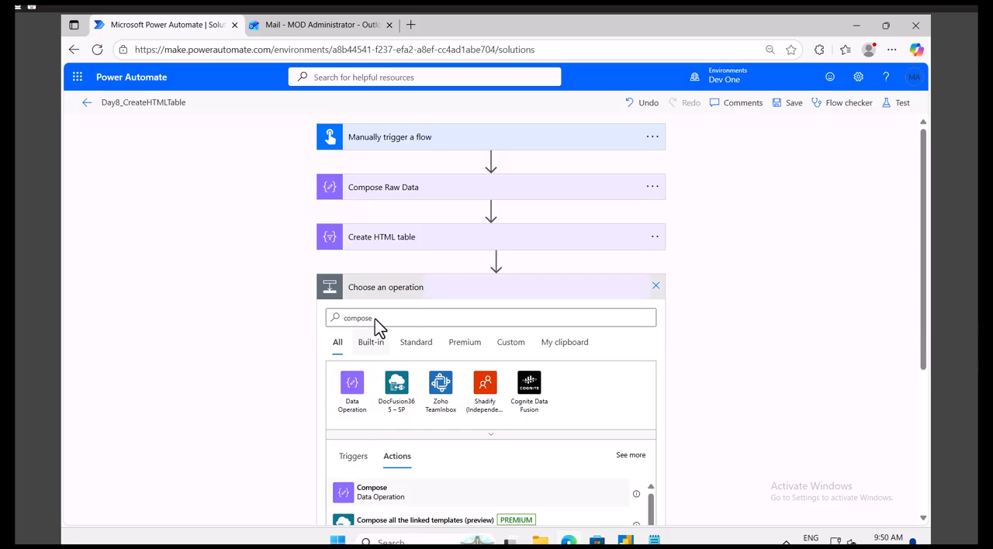
# Step: Rename the new Compose action as HTML Formatting CSS code
pyautogui.click(657, 289)
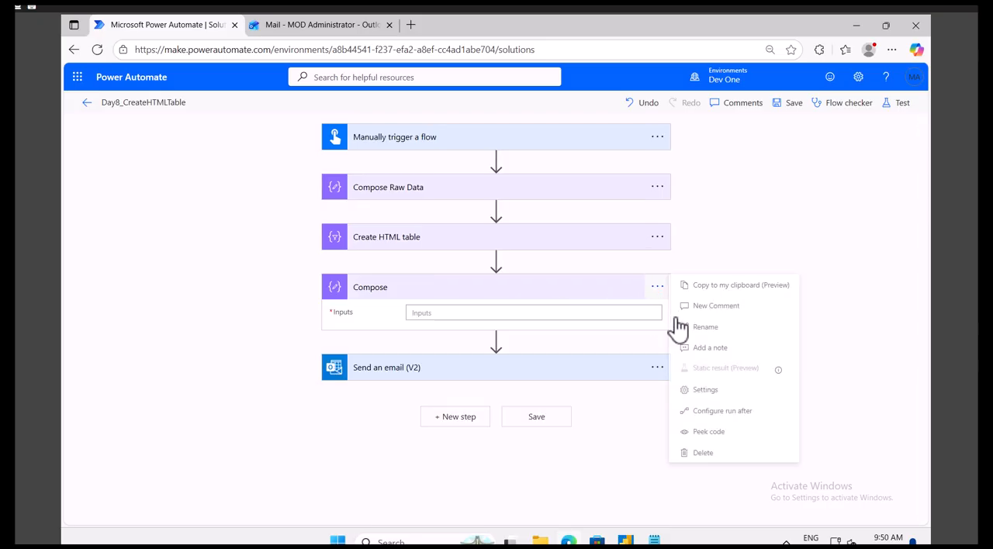
pyautogui.click(711, 327)
pyautogui.click(401, 287)
pyautogui.doubleClick(364, 287)
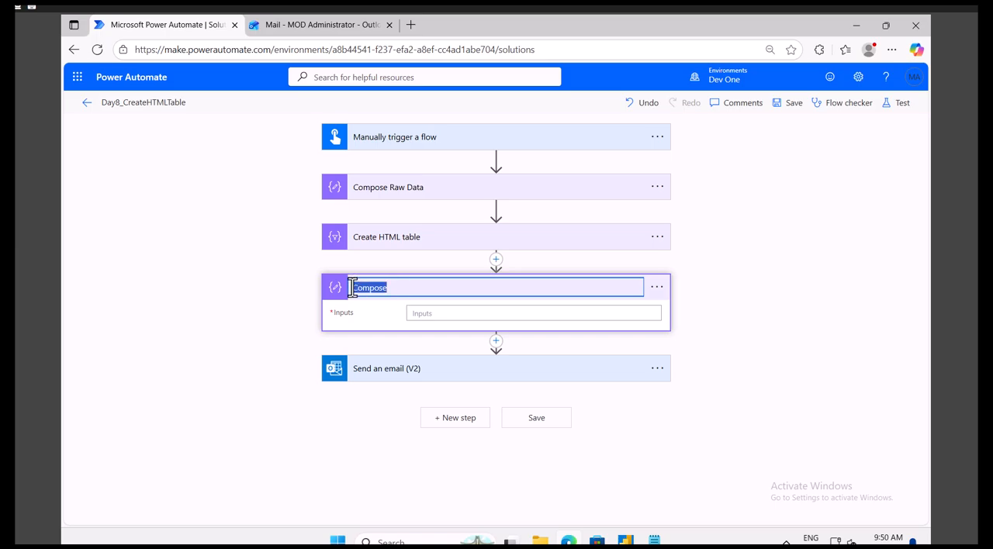
pyautogui.write('HTML Formattin')
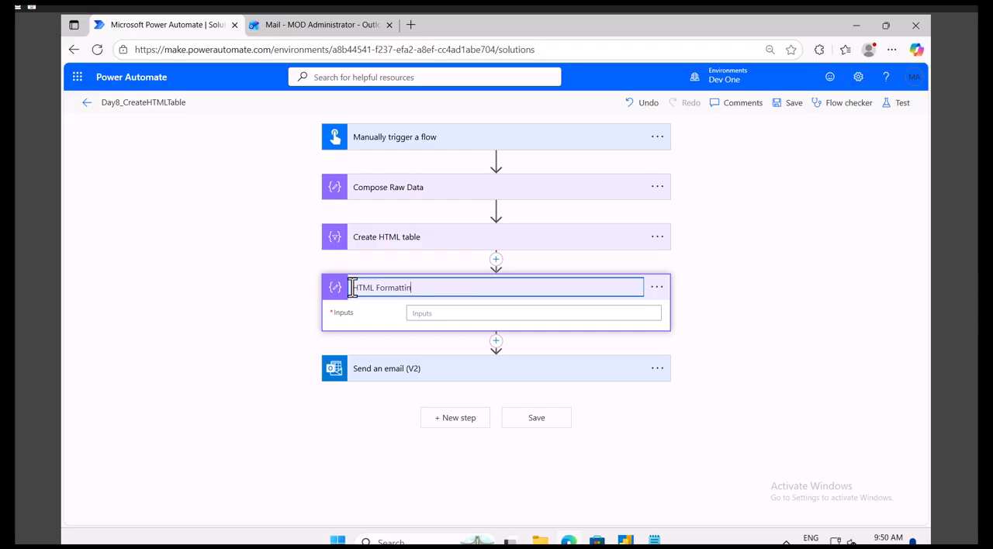
pyautogui.write('g CSS code')
# Step: Paste the copied CSS style block into the HTML Formatting CSS code action's Inputs and collapse the action
pyautogui.click(433, 310)
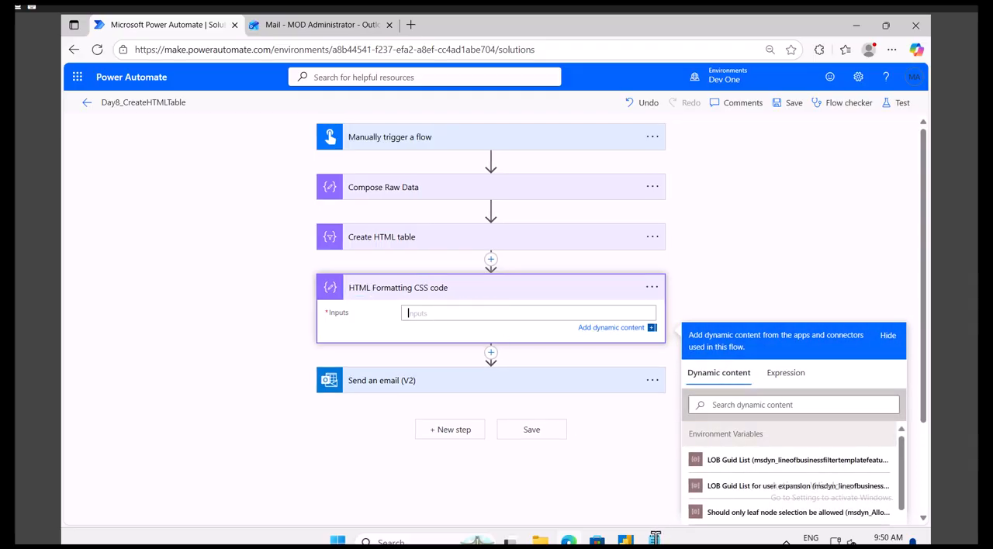
pyautogui.hotkey('ctrl', 'v')
pyautogui.click(659, 535)
pyautogui.click(737, 307)
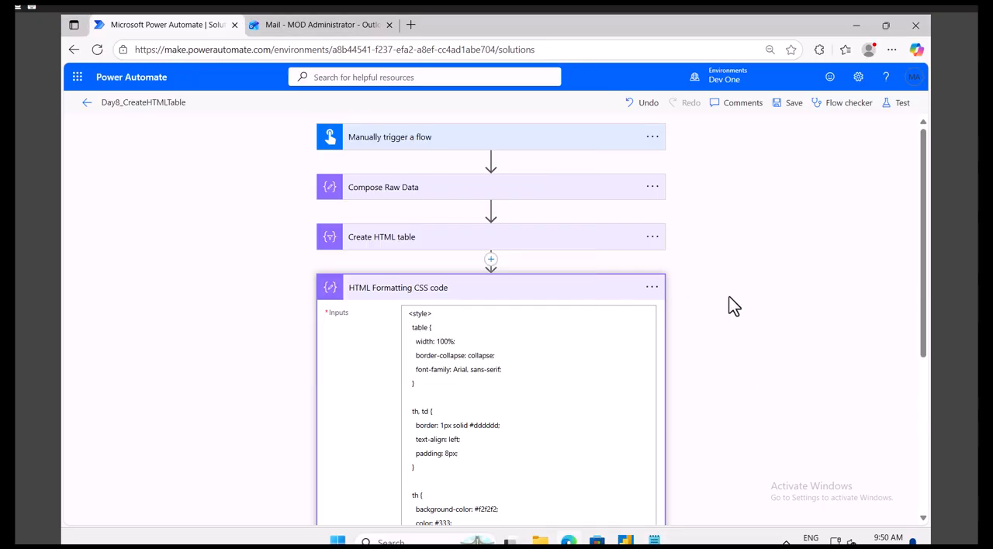
pyautogui.click(557, 294)
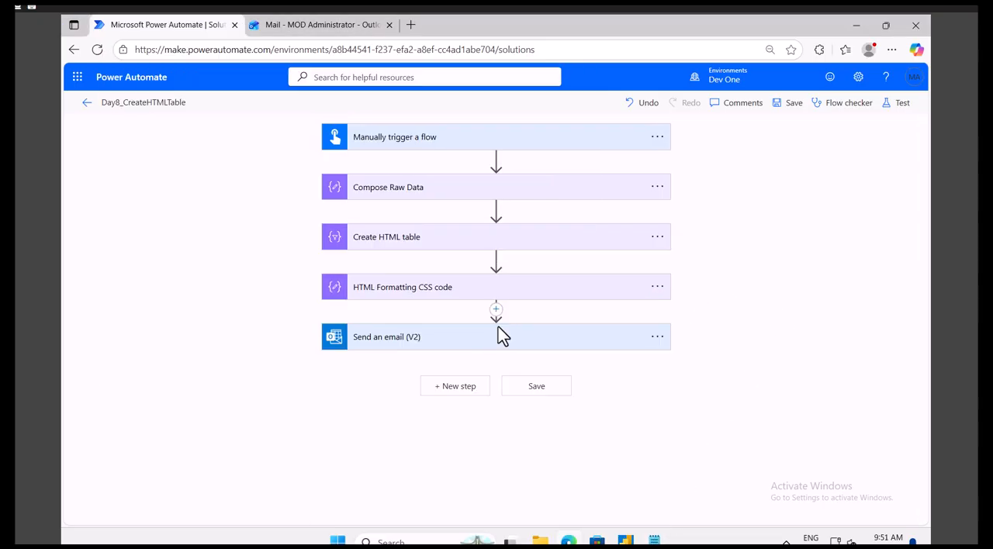
# Step: In the Send an email (V2) body, place the HTML Formatting CSS code Outputs directly before the Create HTML table Output, below the introductory text
pyautogui.click(423, 339)
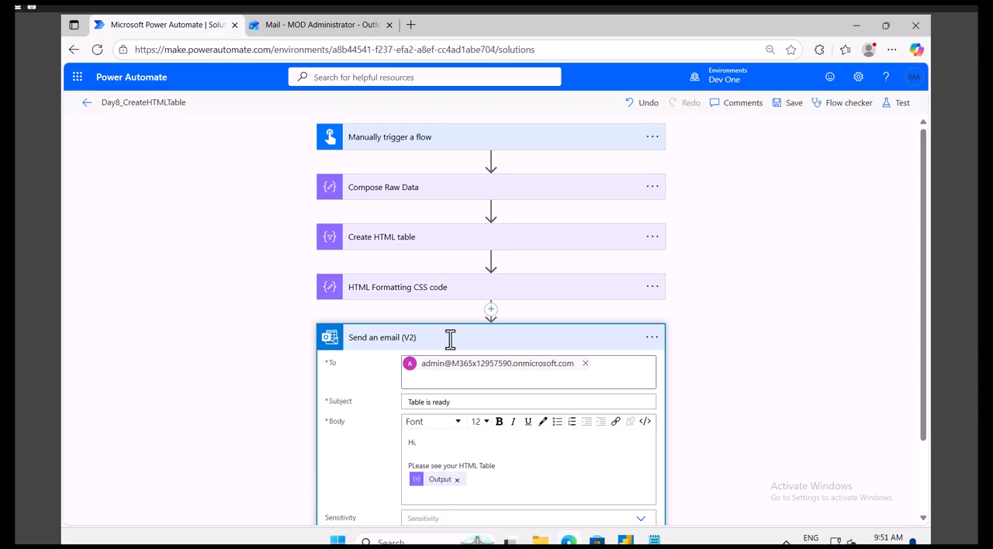
pyautogui.click(514, 461)
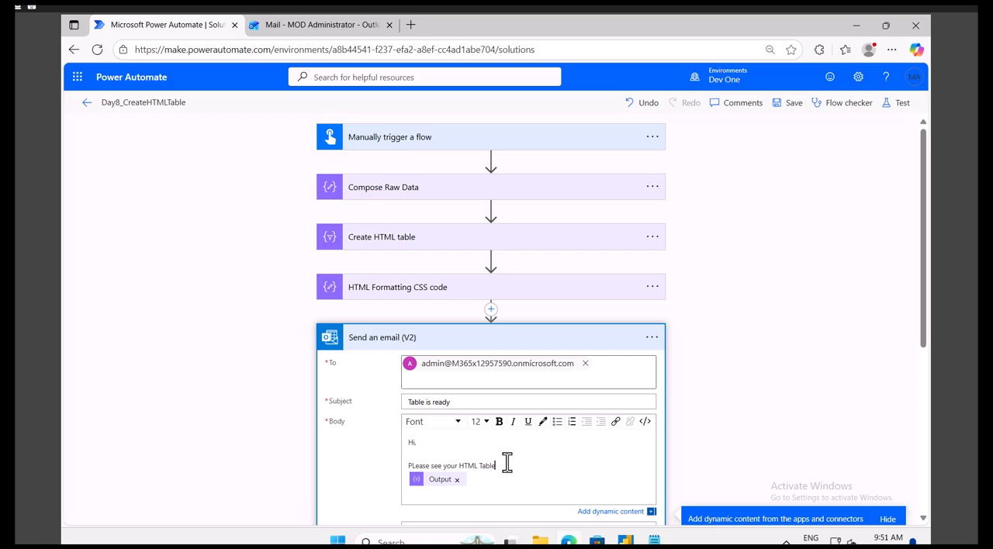
pyautogui.press('Return')
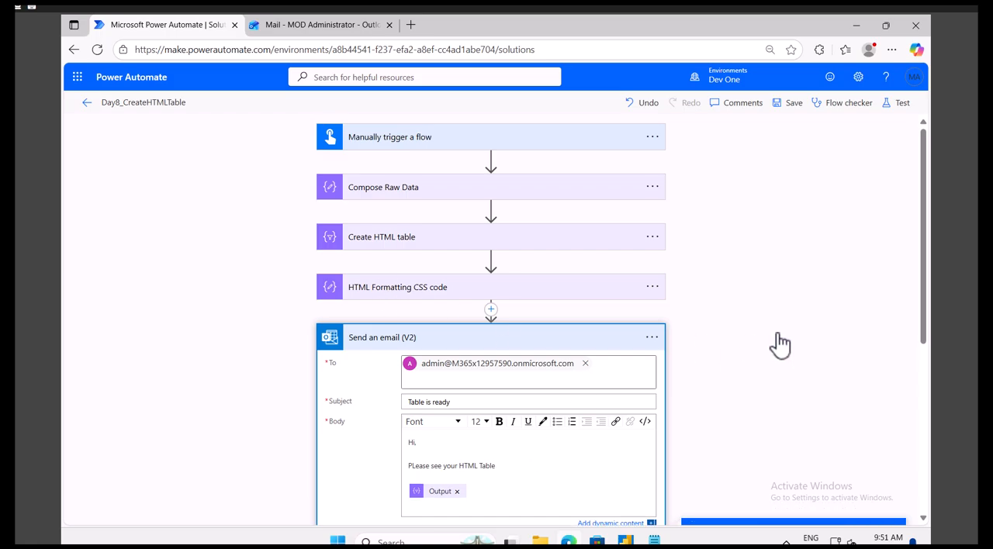
pyautogui.scroll(-3, 774, 339)
pyautogui.scroll(-2, 610, 273)
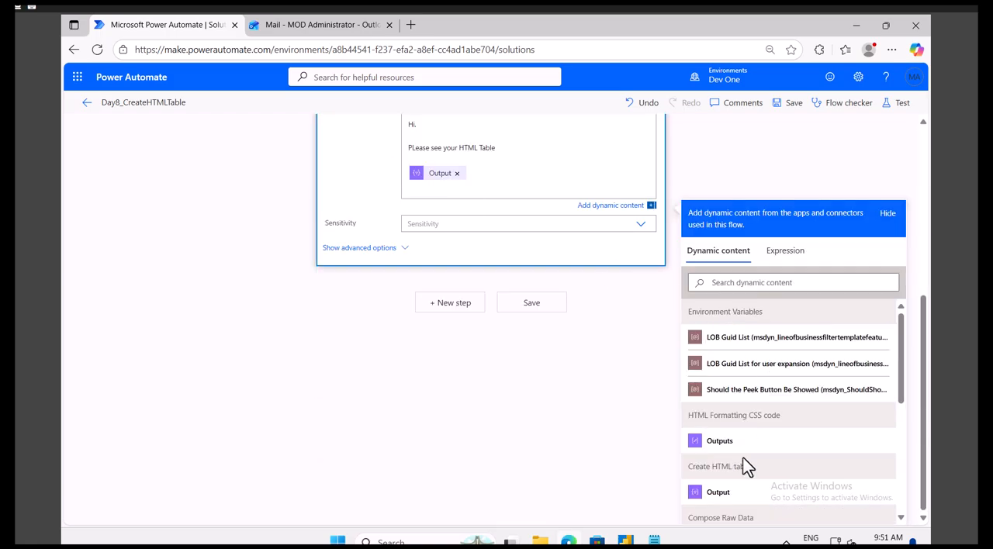
pyautogui.click(719, 442)
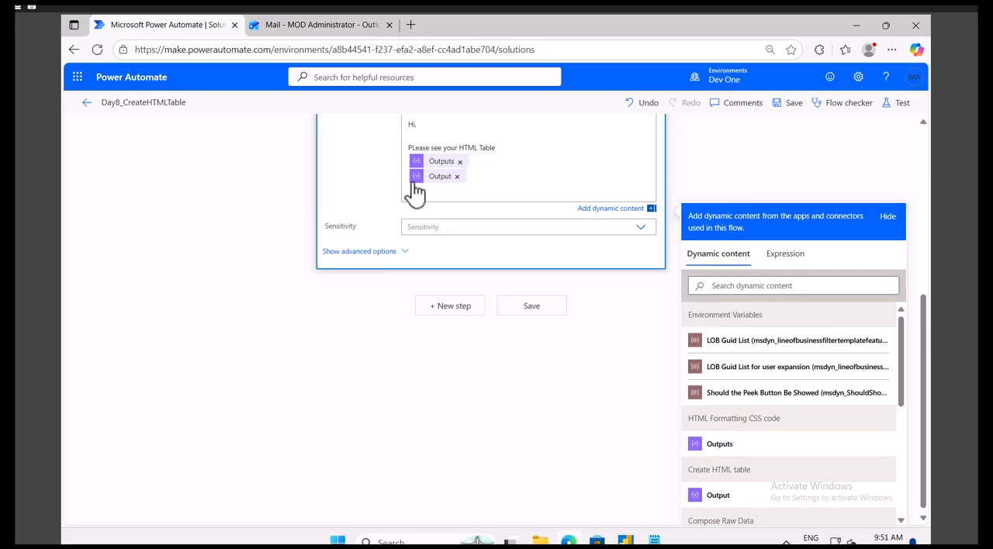
pyautogui.click(457, 177)
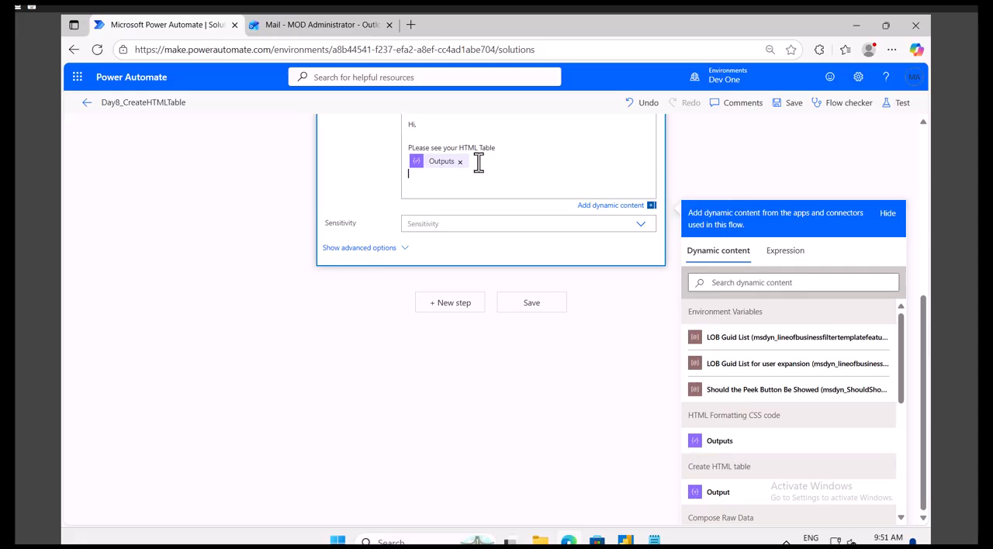
pyautogui.click(727, 495)
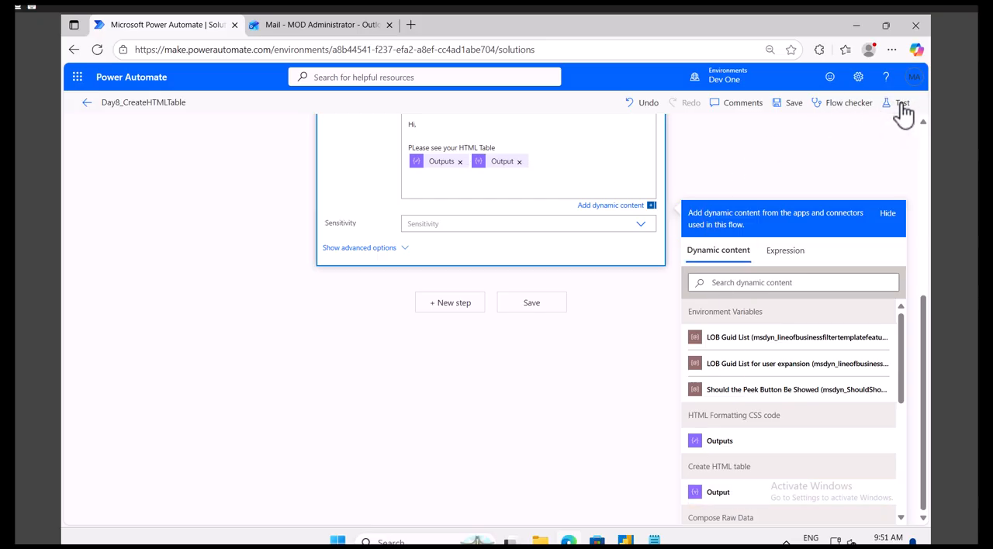
# Step: Save the flow and run a manual test
pyautogui.click(903, 106)
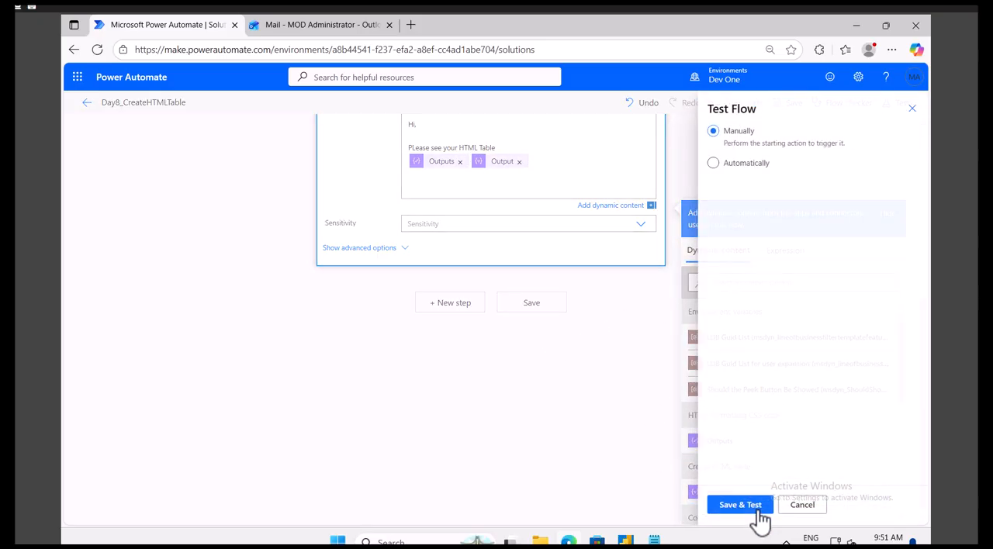
pyautogui.click(744, 506)
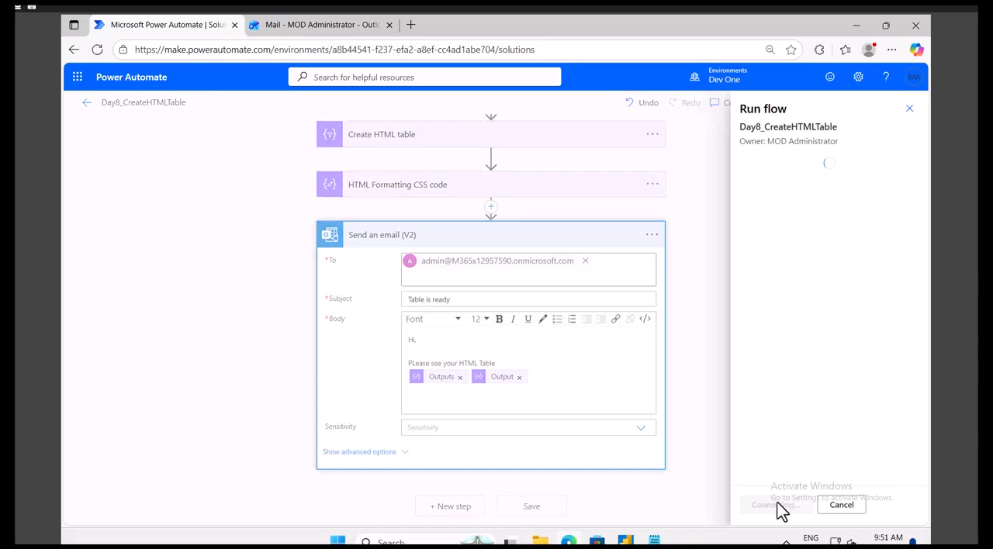
pyautogui.click(769, 504)
pyautogui.click(765, 505)
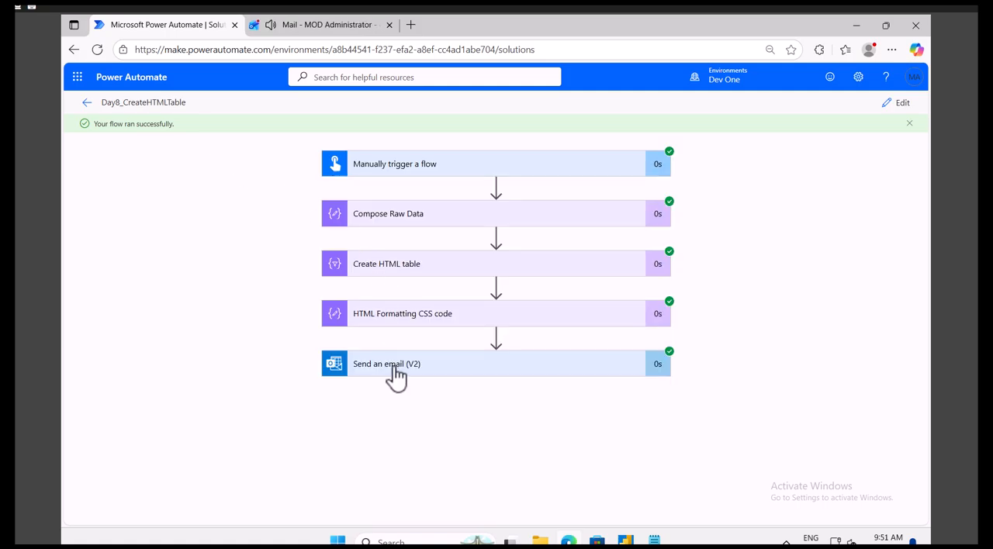
# Step: Review the body sent by Send an email (V2) in the run details and open the newest Table is ready email in Outlook
pyautogui.click(389, 370)
pyautogui.scroll(-3, 440, 382)
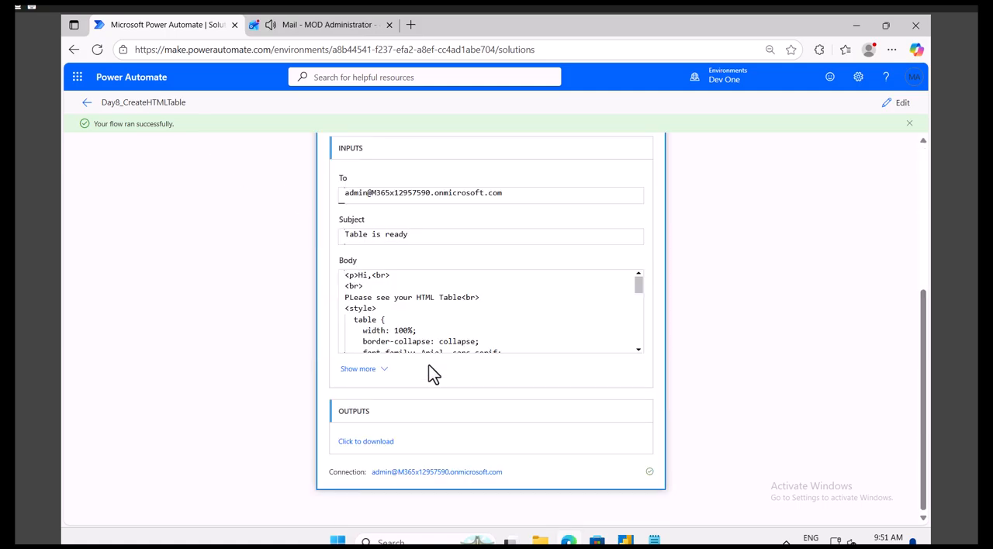
pyautogui.click(310, 25)
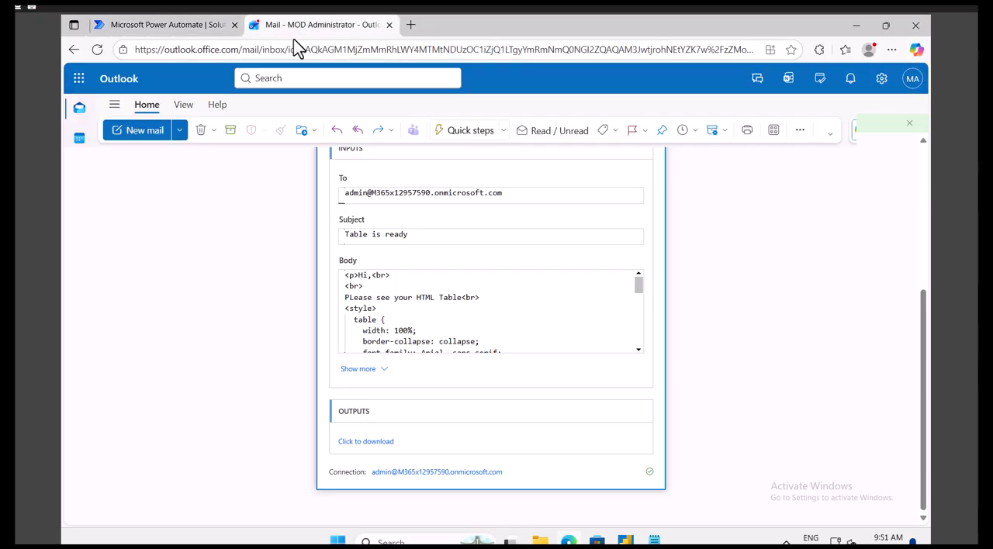
pyautogui.click(339, 233)
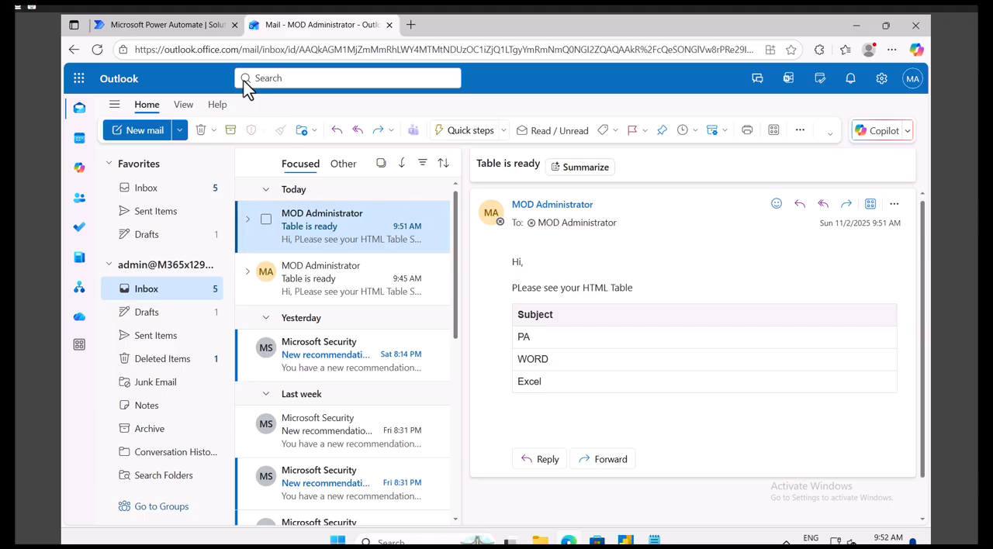
# Step: Switch to the style note in Notepad and show it as a floating window over the Outlook email
pyautogui.click(655, 540)
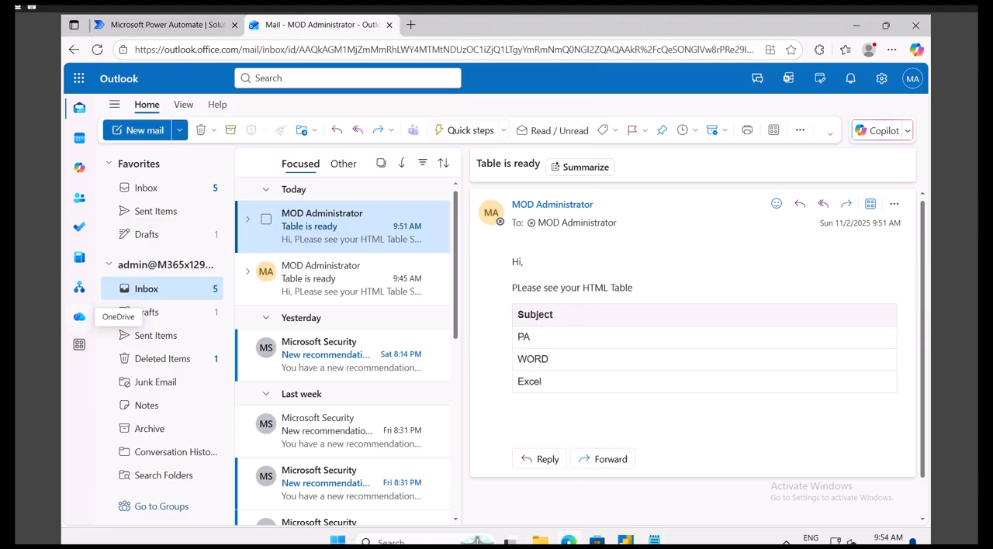
pyautogui.click(658, 540)
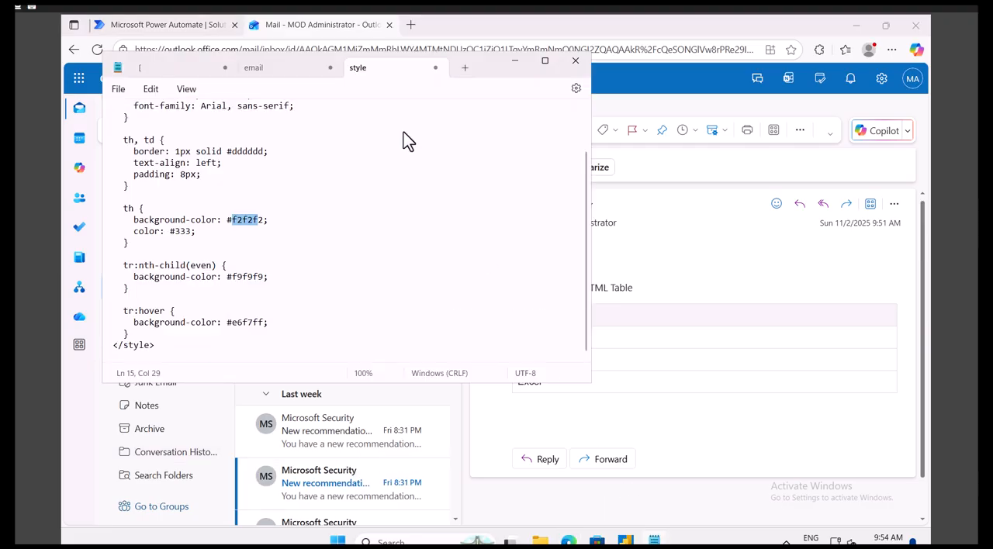
pyautogui.doubleClick(480, 64)
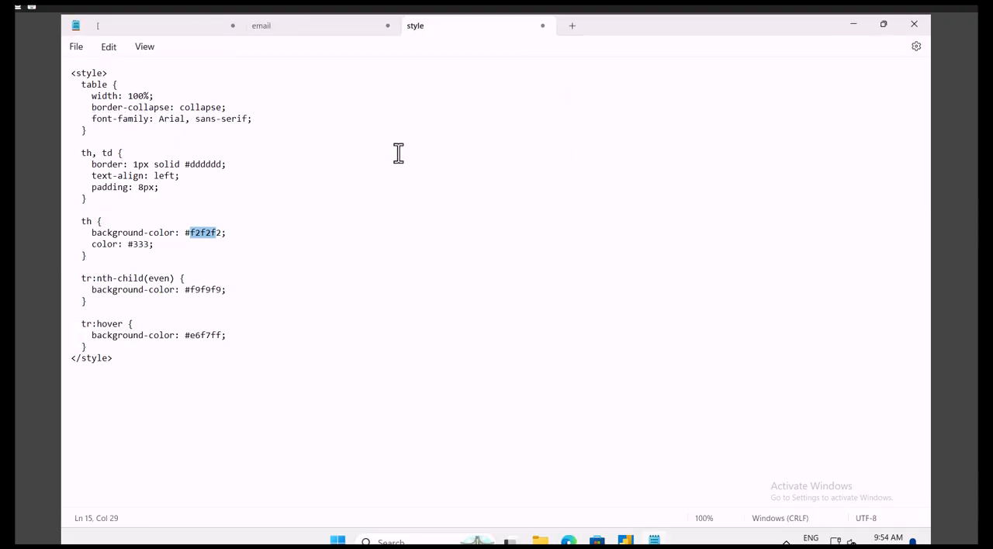
pyautogui.moveTo(613, 47); pyautogui.dragTo(361, 102)
pyautogui.moveTo(501, 96); pyautogui.dragTo(478, 93)
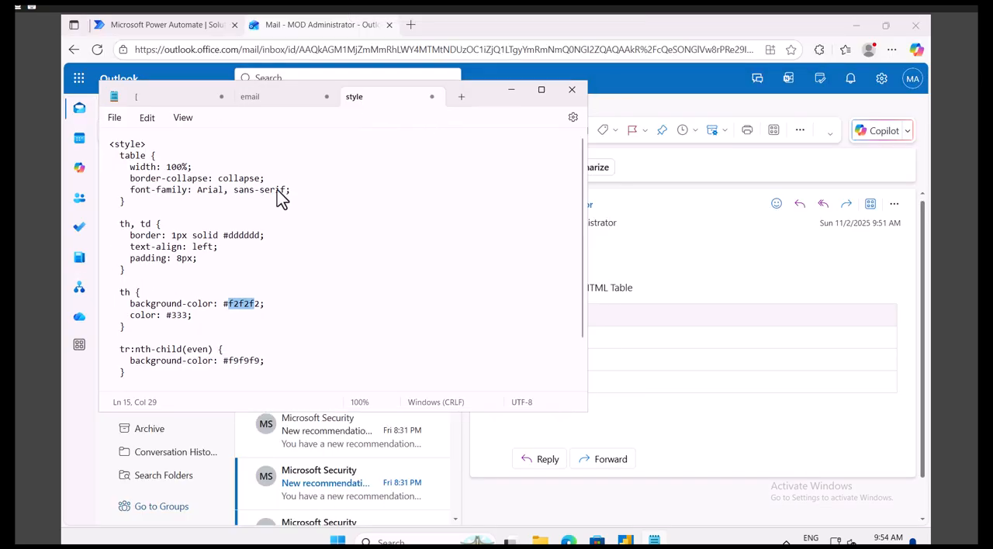
# Step: Review the style tags and the table width rule in the note, and narrow the Notepad window to uncover the email's table
pyautogui.doubleClick(129, 144)
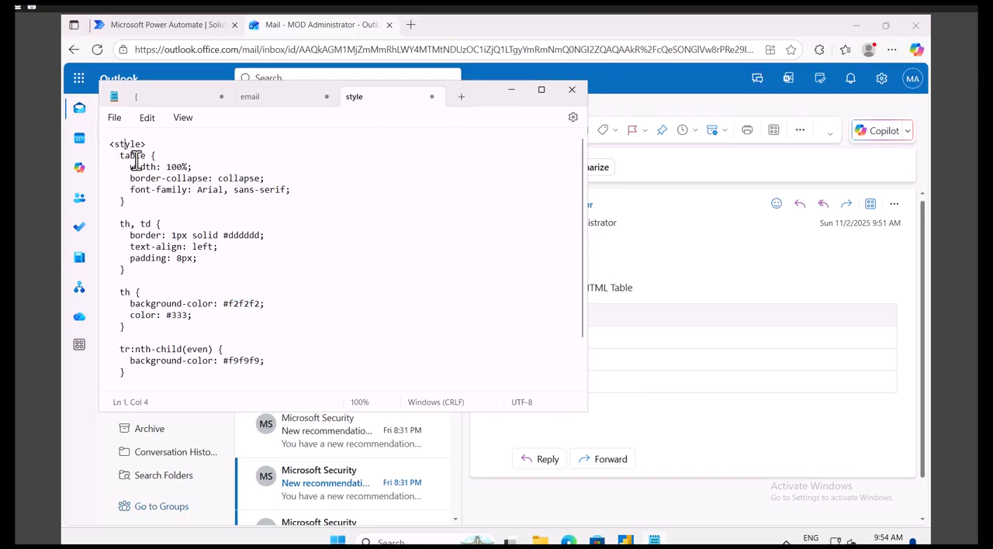
pyautogui.scroll(-2, 151, 310)
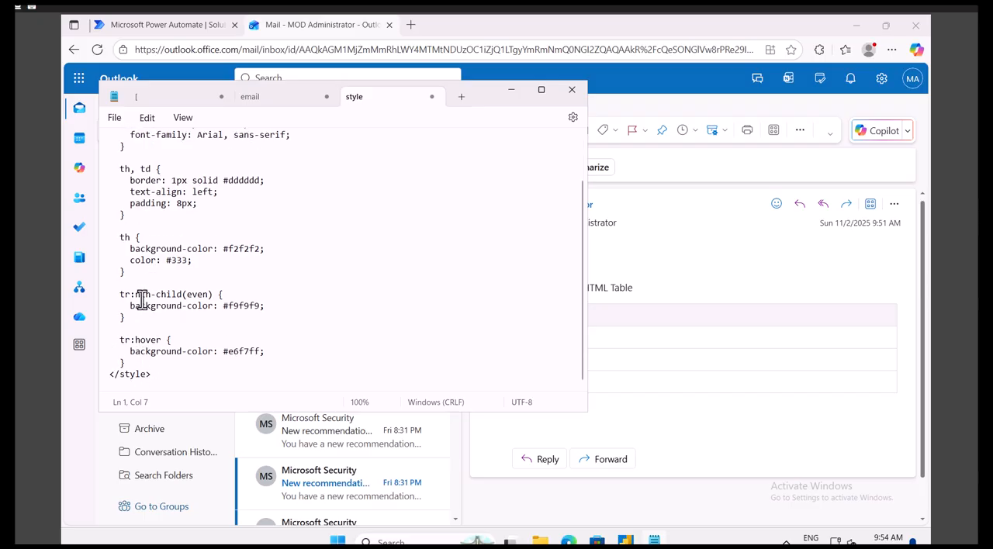
pyautogui.scroll(2, 145, 314)
pyautogui.doubleClick(138, 157)
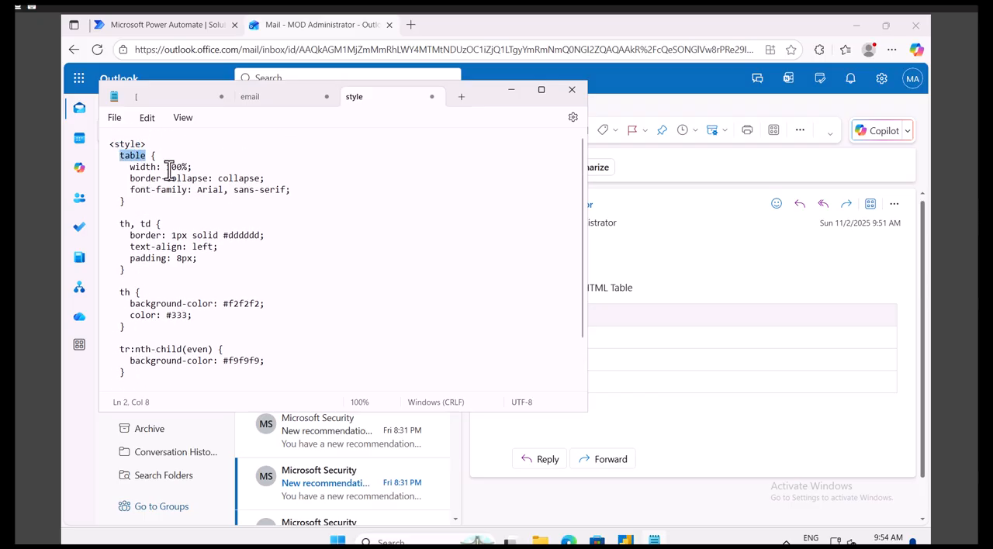
pyautogui.click(145, 167)
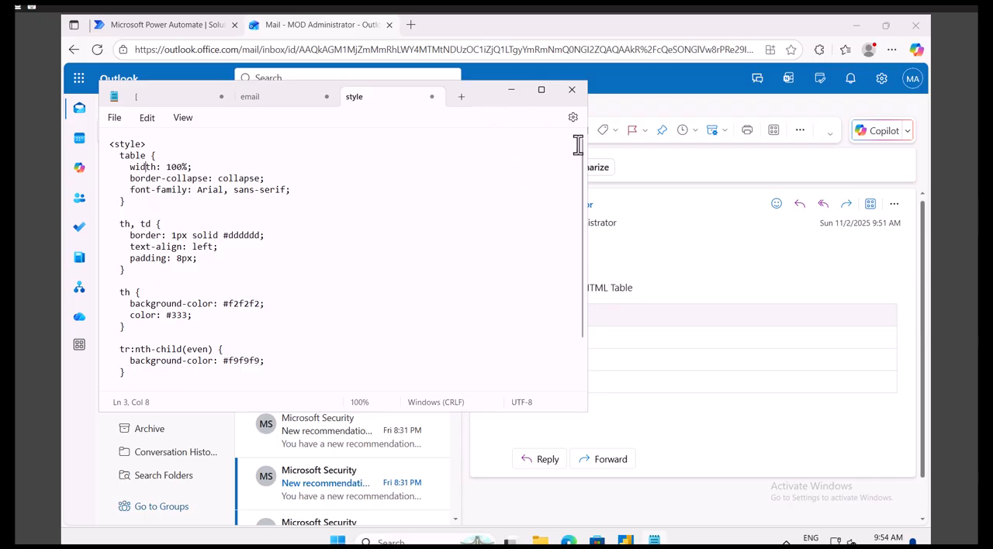
pyautogui.moveTo(586, 152); pyautogui.dragTo(485, 154)
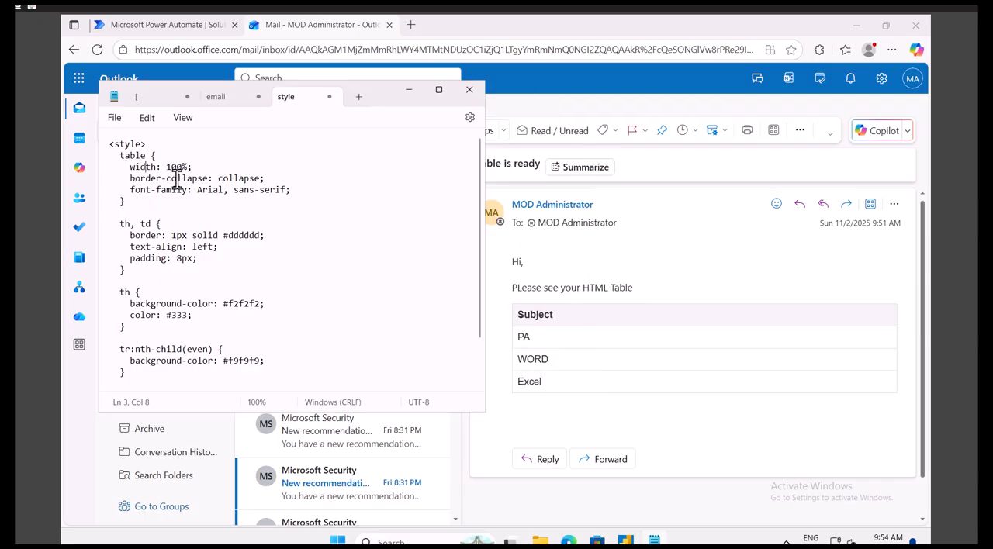
# Step: Compare the note's border-collapse, font-family, th/td, header color and even-row background rules with the formatted table in the email
pyautogui.moveTo(132, 178); pyautogui.dragTo(230, 179)
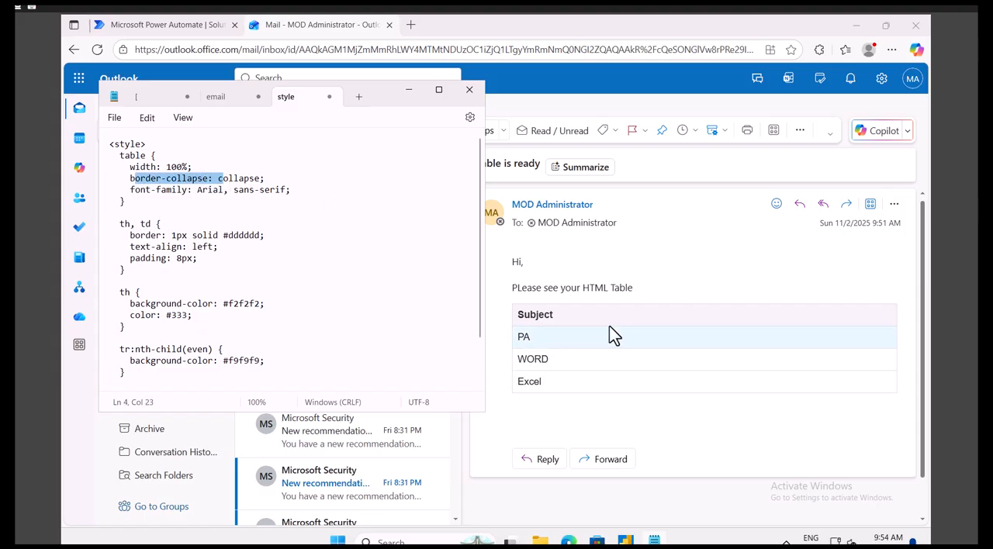
pyautogui.moveTo(130, 190); pyautogui.dragTo(186, 192)
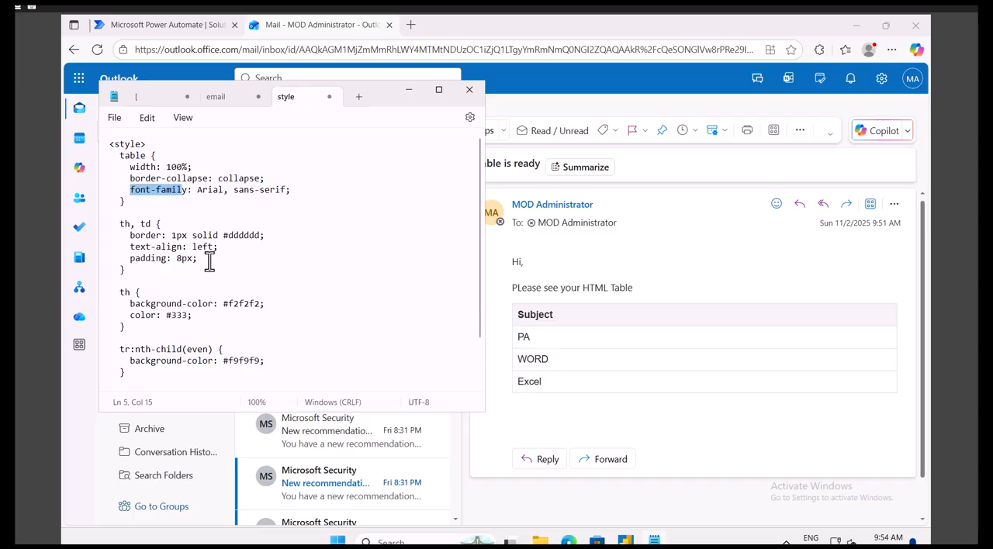
pyautogui.moveTo(121, 225); pyautogui.dragTo(153, 225)
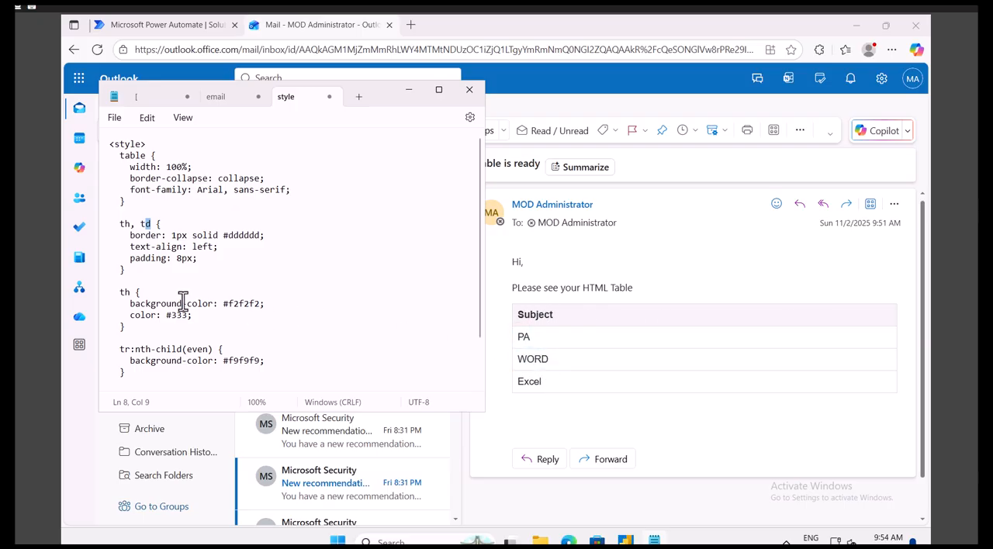
pyautogui.moveTo(115, 293); pyautogui.dragTo(147, 304)
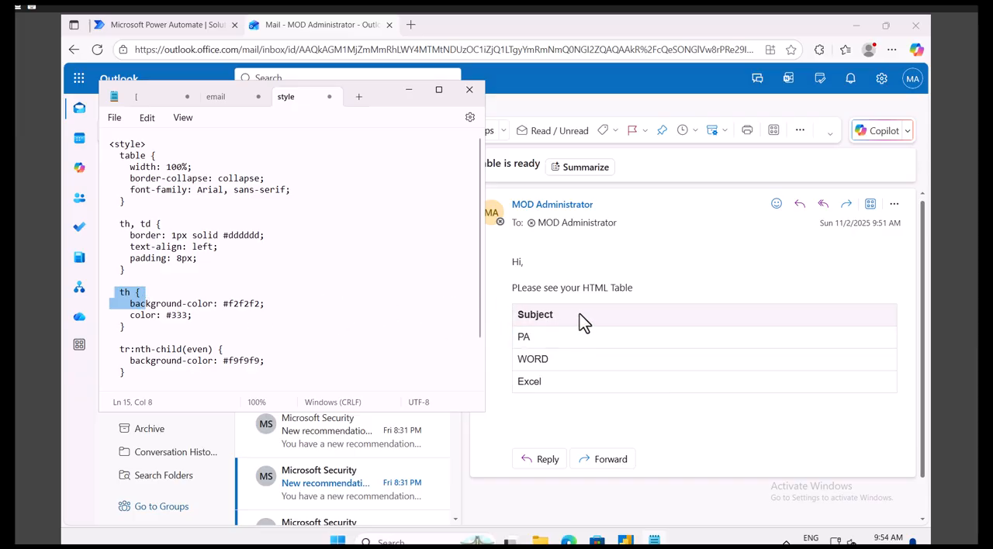
pyautogui.moveTo(218, 303); pyautogui.dragTo(254, 303)
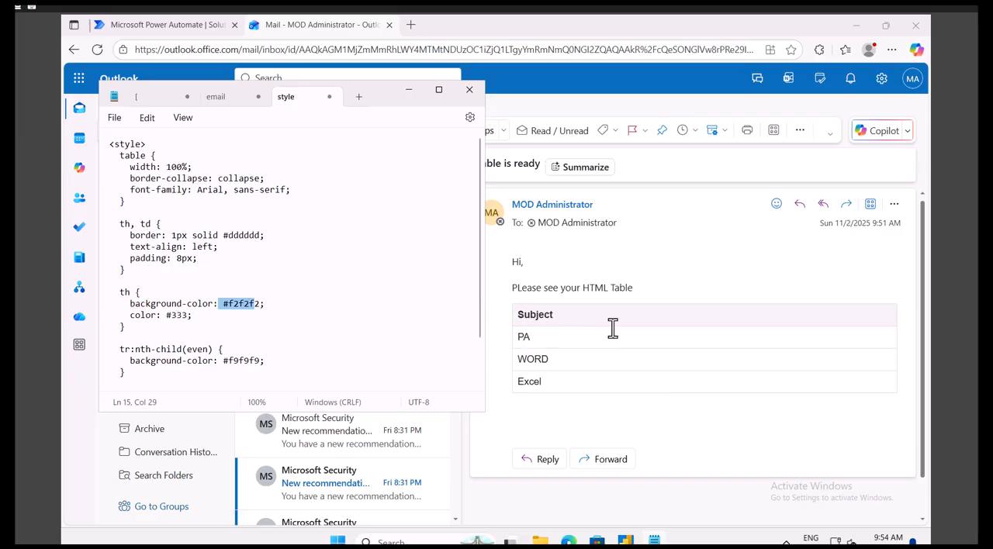
pyautogui.moveTo(192, 315); pyautogui.dragTo(150, 313)
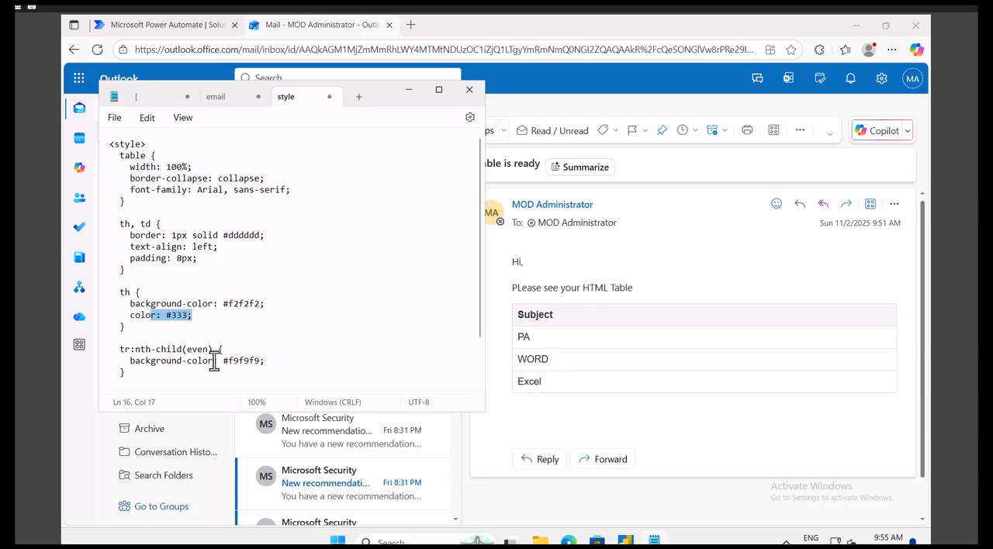
pyautogui.moveTo(243, 361)
pyautogui.mouseDown()
pyautogui.moveTo(259, 361)
pyautogui.moveTo(226, 361)
pyautogui.mouseUp()
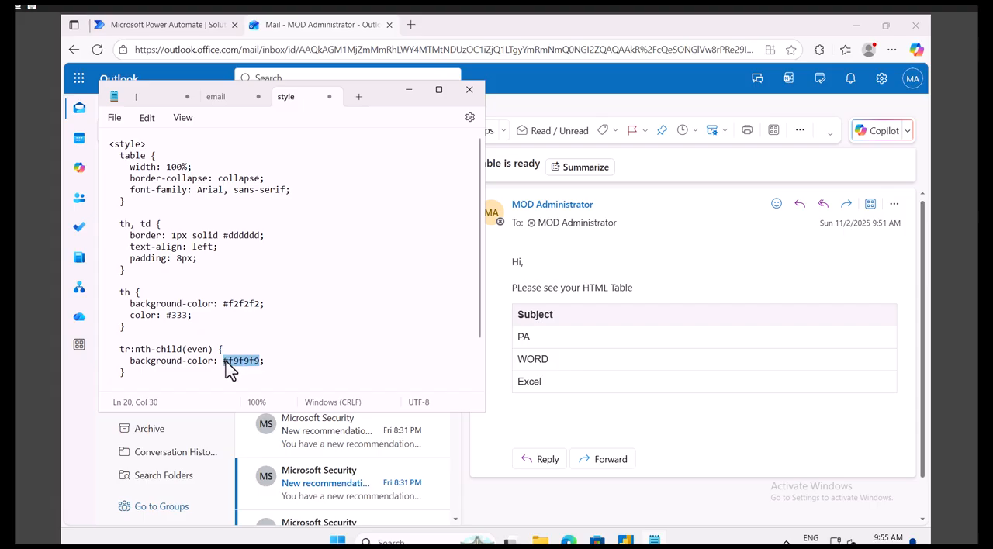
# Step: Review the tr:hover rule and its background color at the end of the style note
pyautogui.scroll(-2, 245, 304)
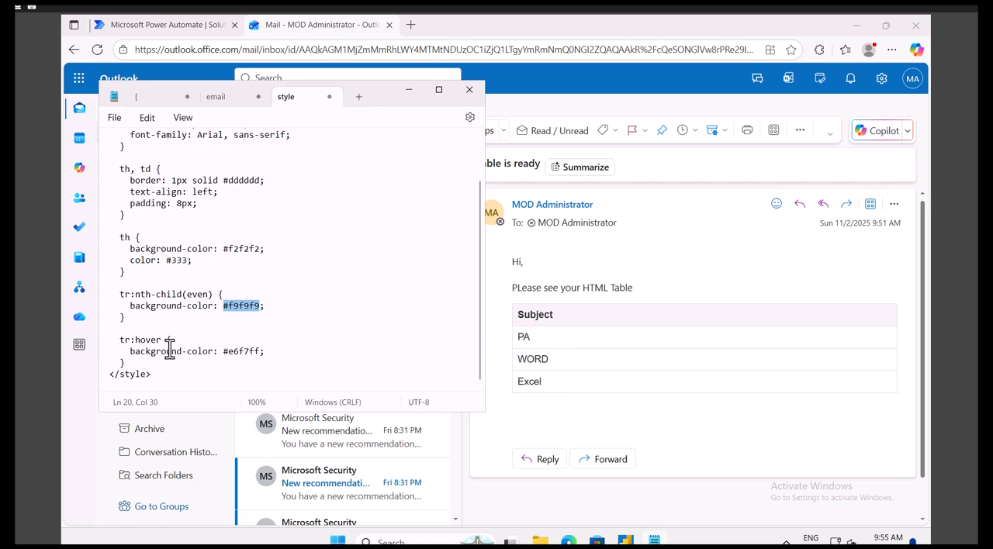
pyautogui.moveTo(161, 340); pyautogui.dragTo(125, 340)
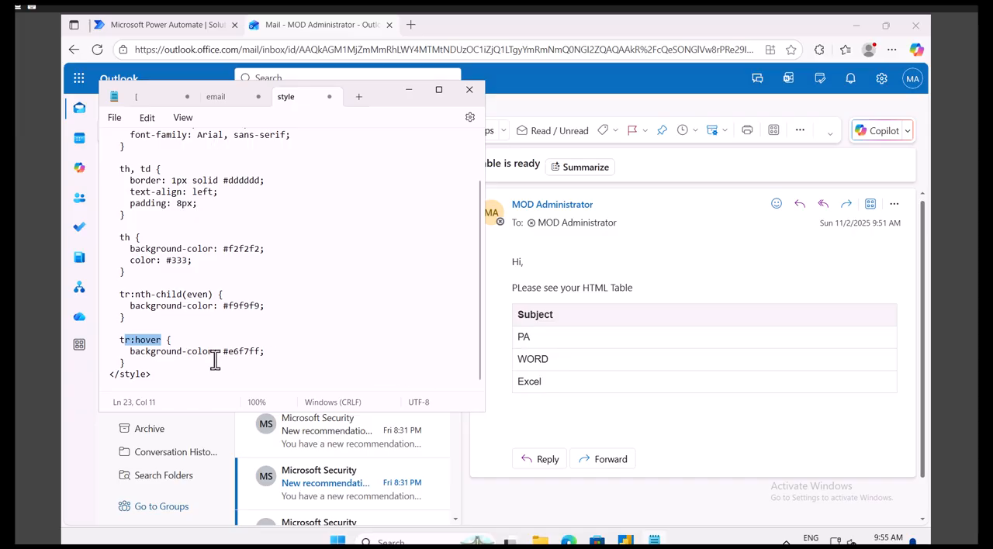
pyautogui.moveTo(224, 352); pyautogui.dragTo(244, 352)
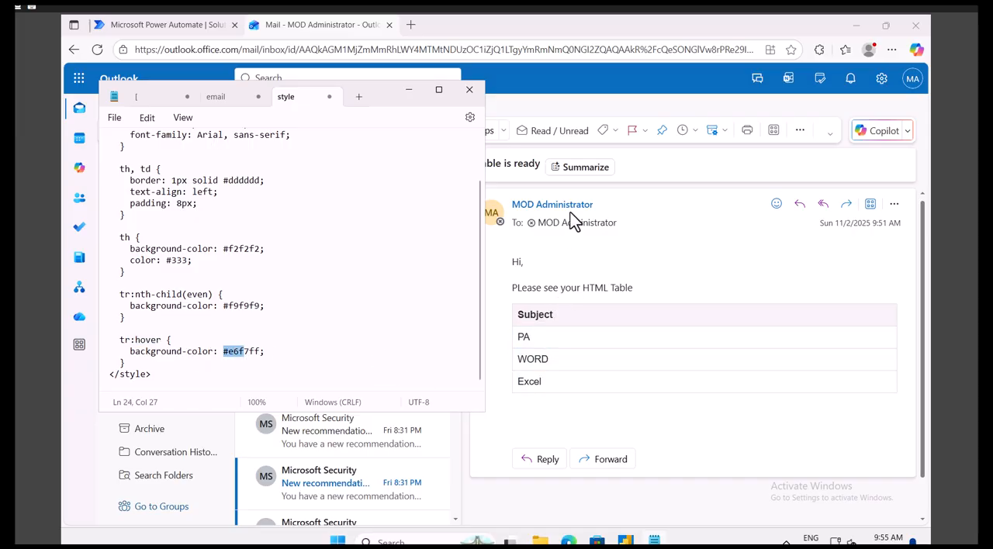
# Step: Switch to Power Automate, open the Day8_CreateHTMLTable flow for editing, and collapse the Send an email (V2) action
pyautogui.click(180, 24)
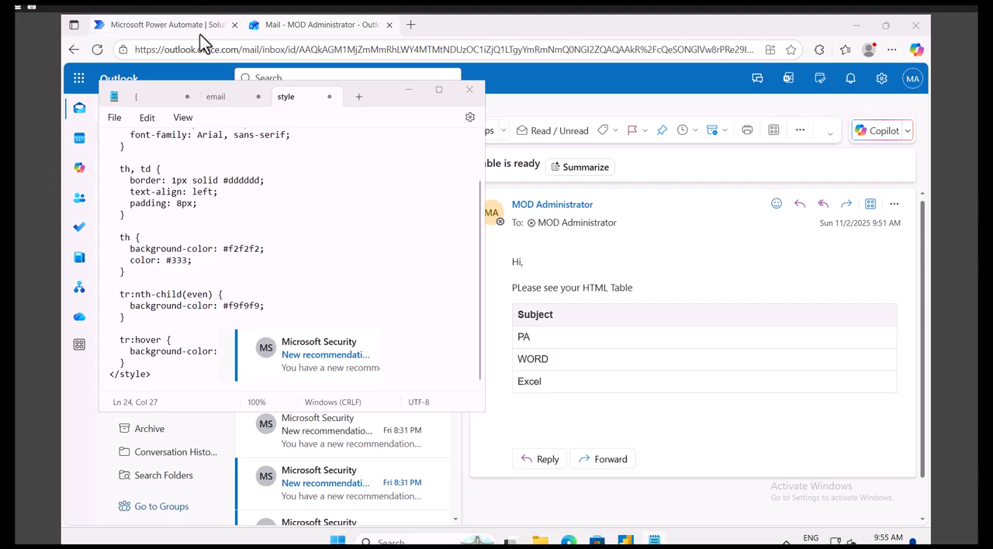
pyautogui.click(166, 26)
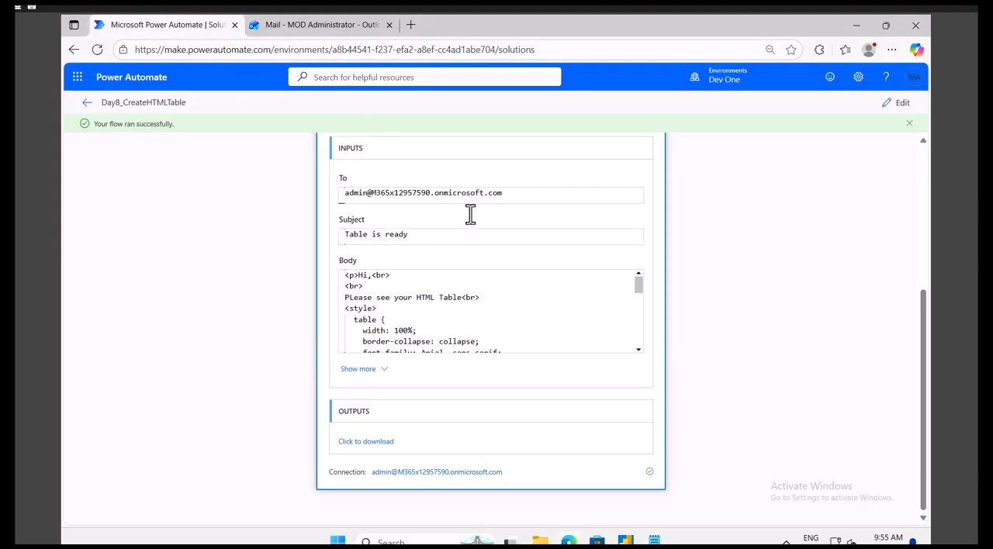
pyautogui.scroll(3, 475, 226)
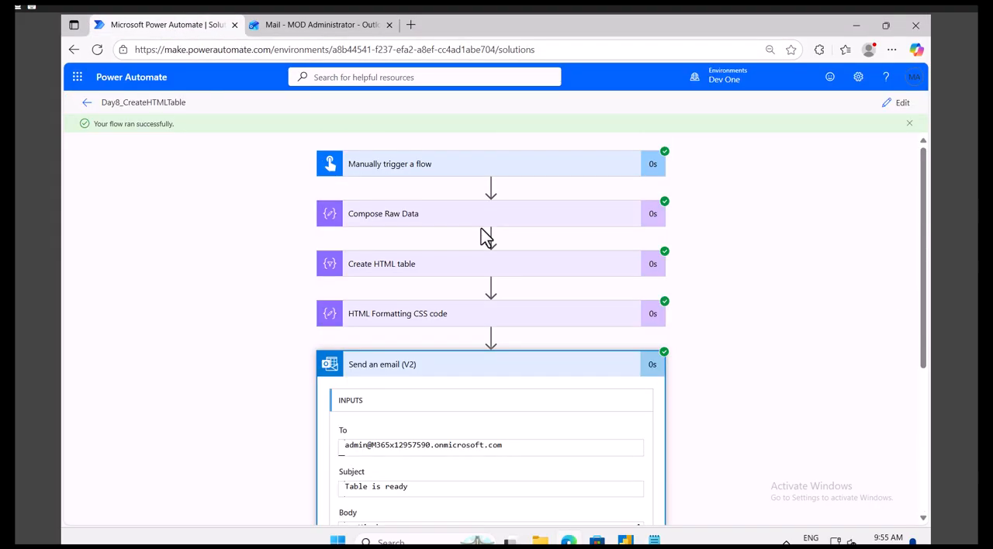
pyautogui.click(900, 105)
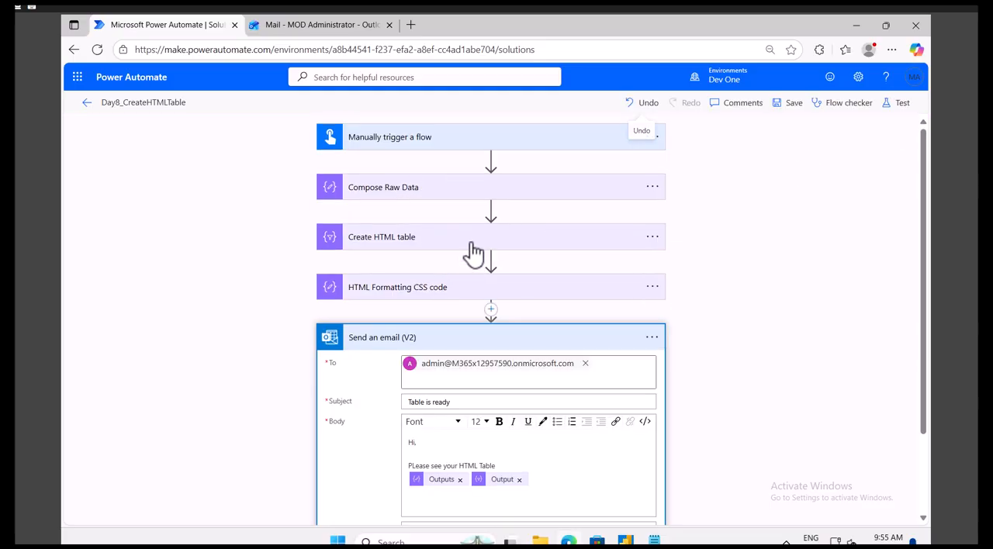
pyautogui.click(419, 347)
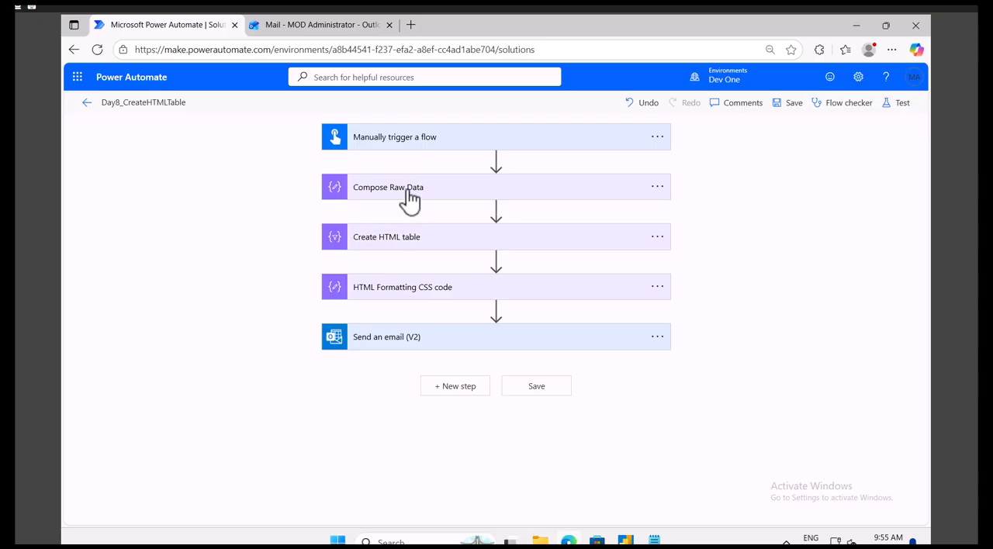
# Step: Expand Compose Raw Data and review its JSON array, highlighting the first Name and Tutorial record
pyautogui.click(410, 193)
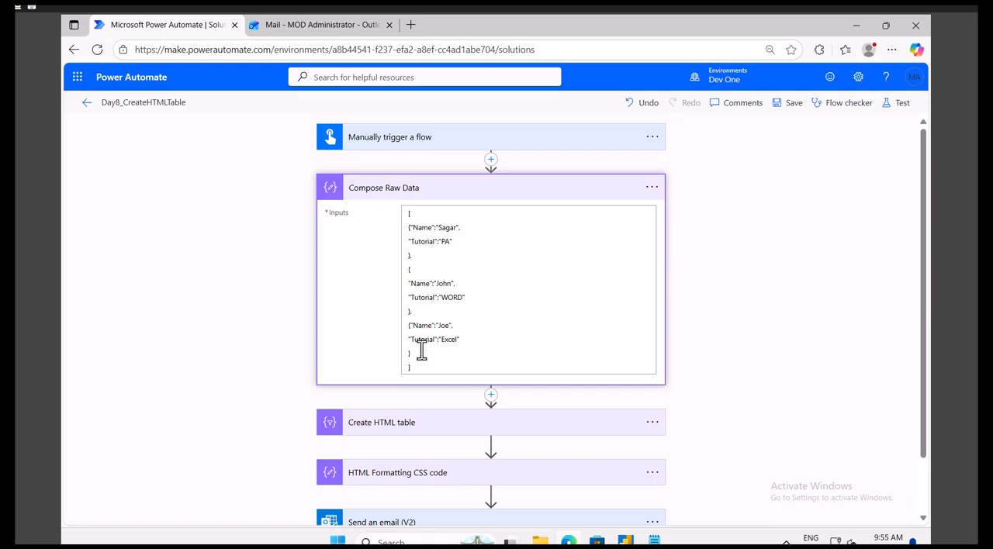
pyautogui.moveTo(410, 368); pyautogui.dragTo(451, 265)
pyautogui.hotkey('ctrl', 'a')
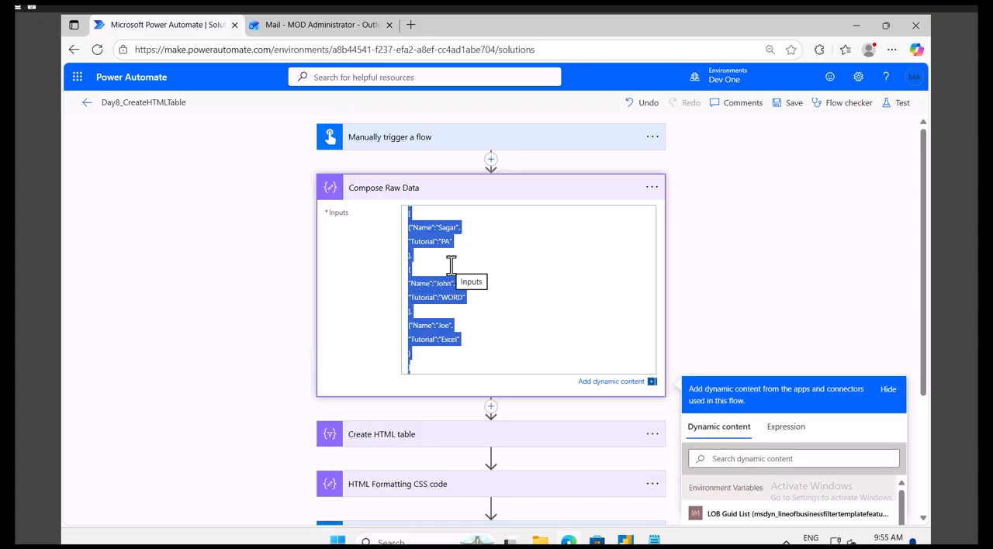
pyautogui.click(458, 242)
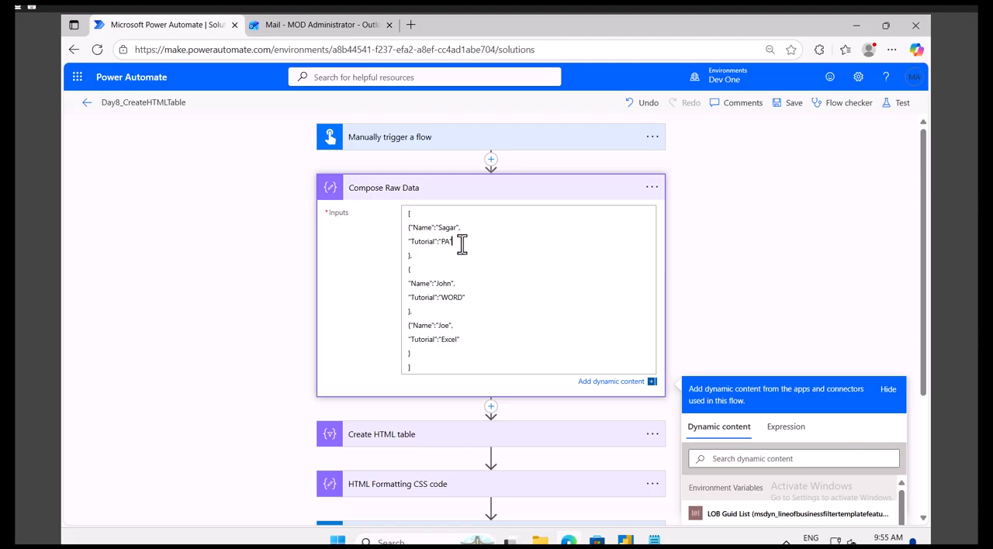
pyautogui.moveTo(450, 242); pyautogui.dragTo(408, 225)
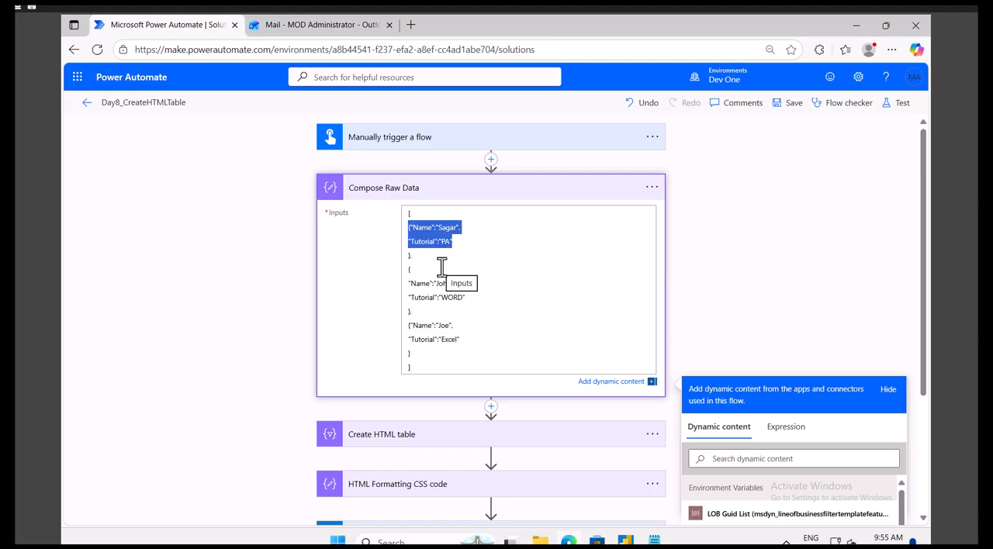
# Step: Expand Create HTML table and compare its source and custom Subject column with the raw data records
pyautogui.scroll(-2, 423, 388)
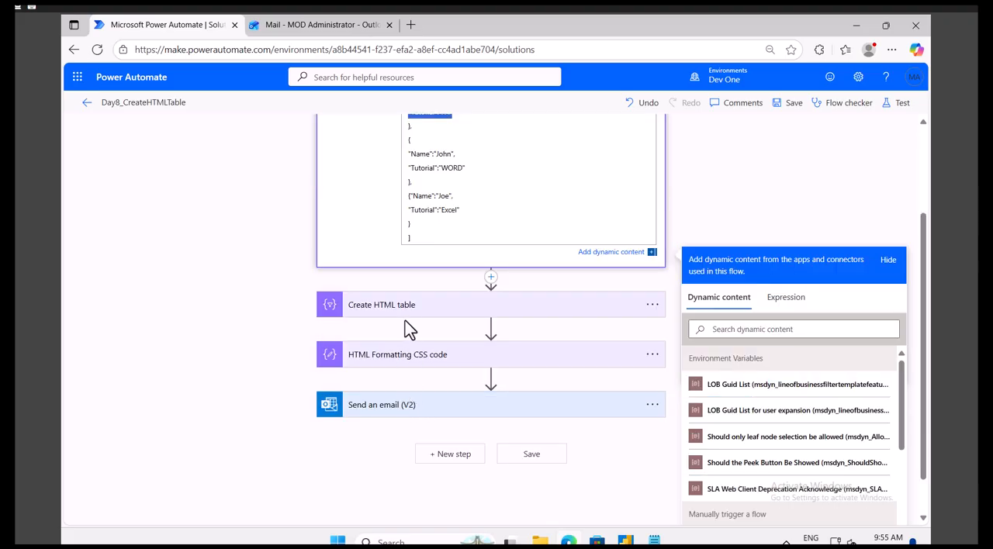
pyautogui.click(417, 309)
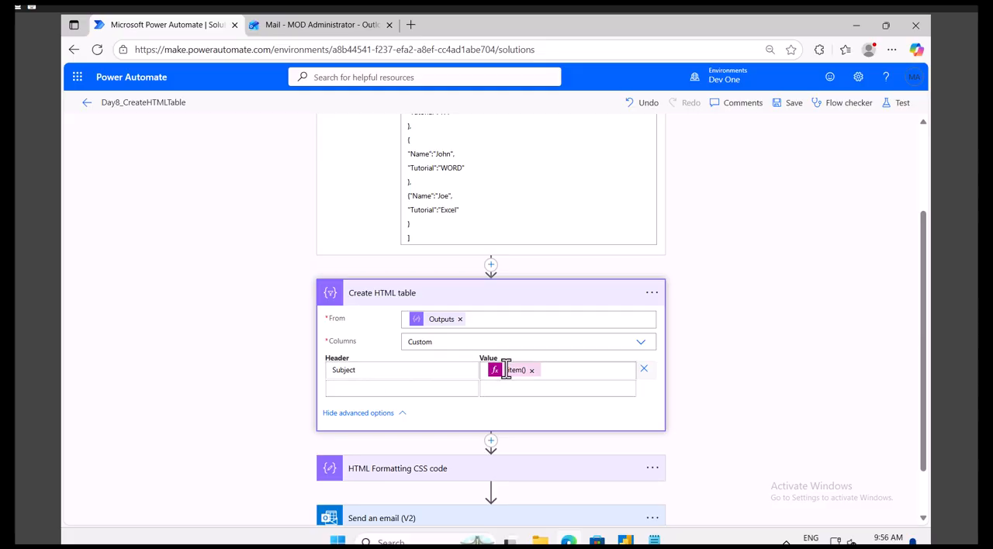
pyautogui.click(420, 199)
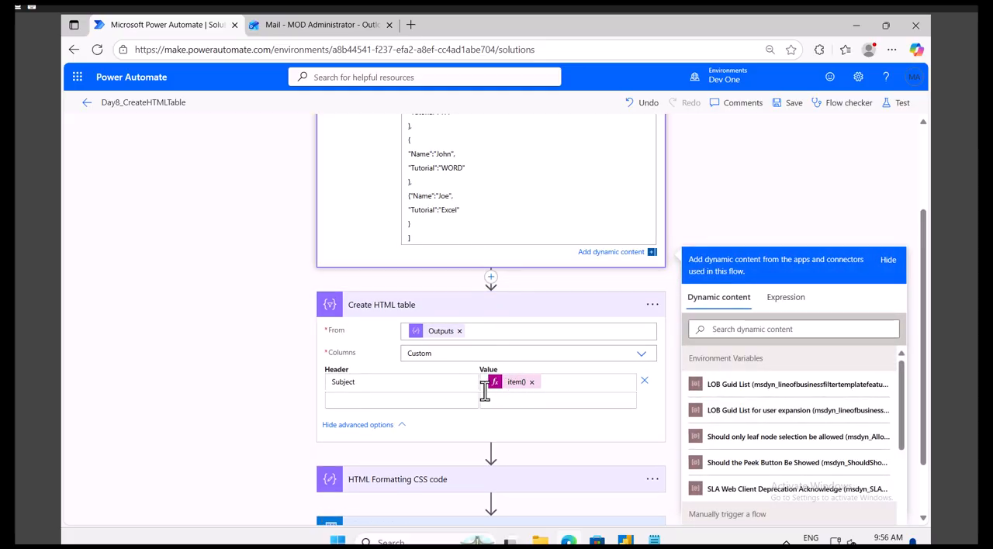
pyautogui.scroll(-2, 450, 411)
# Step: Review the style rules in HTML Formatting CSS code and the message body of Send an email (V2)
pyautogui.click(417, 411)
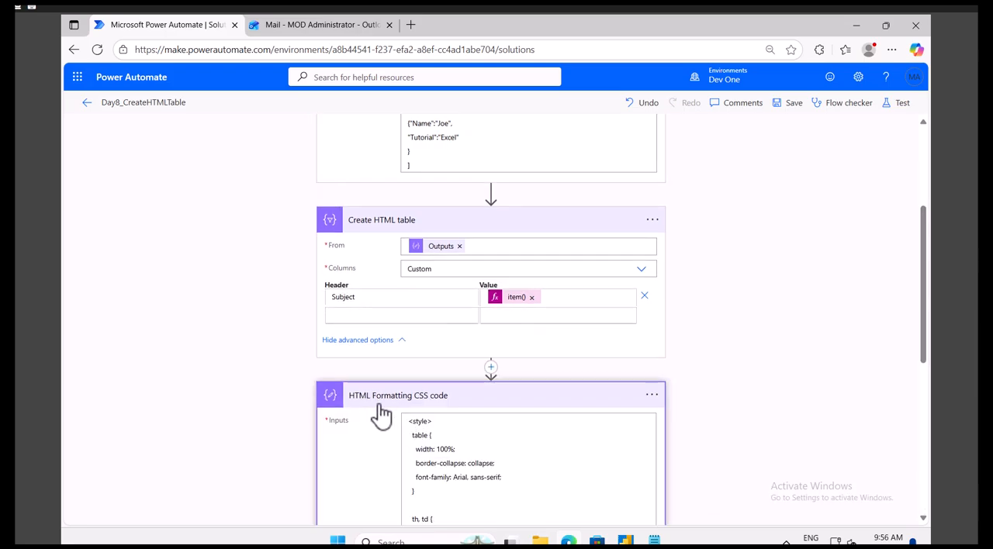
pyautogui.scroll(-2, 380, 415)
pyautogui.scroll(-2, 451, 376)
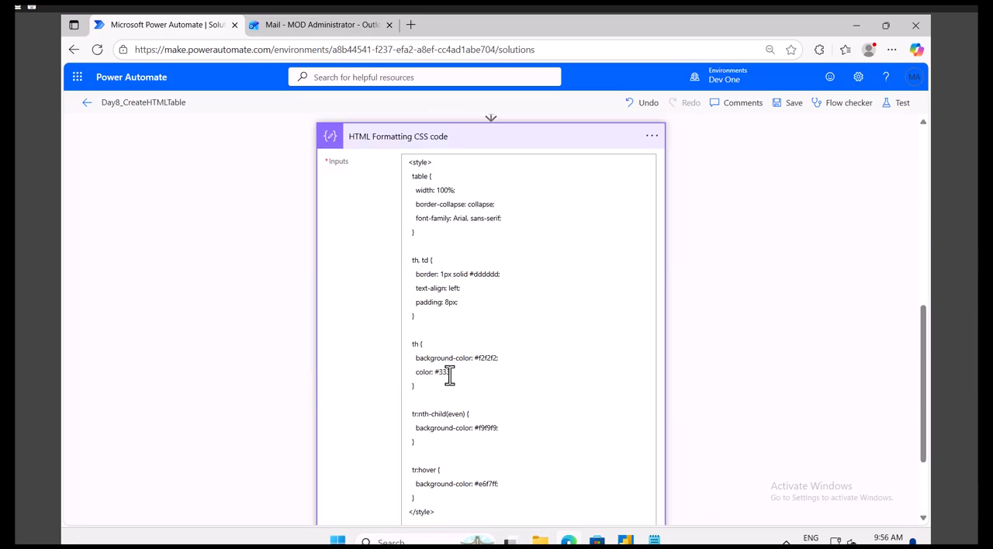
pyautogui.scroll(-2, 449, 381)
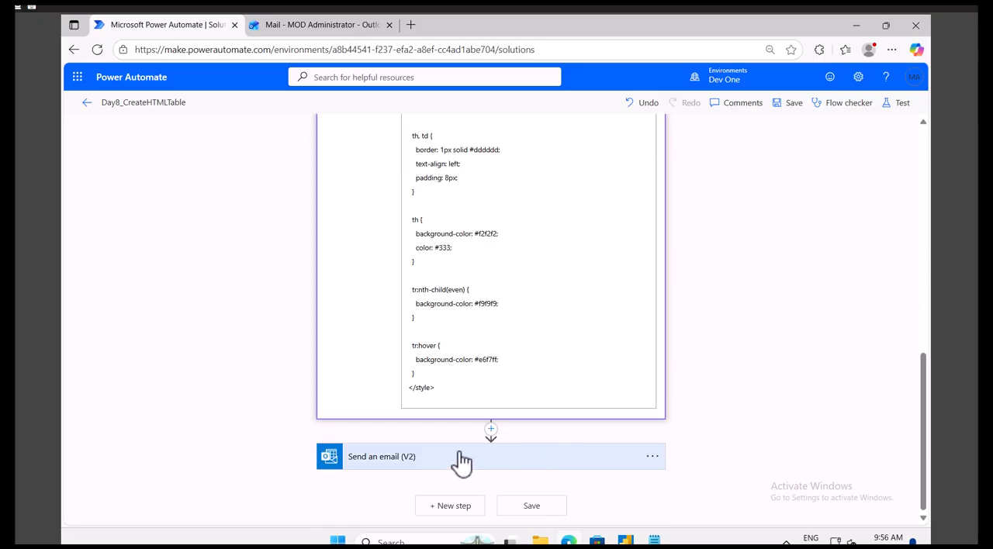
pyautogui.scroll(-4, 576, 360)
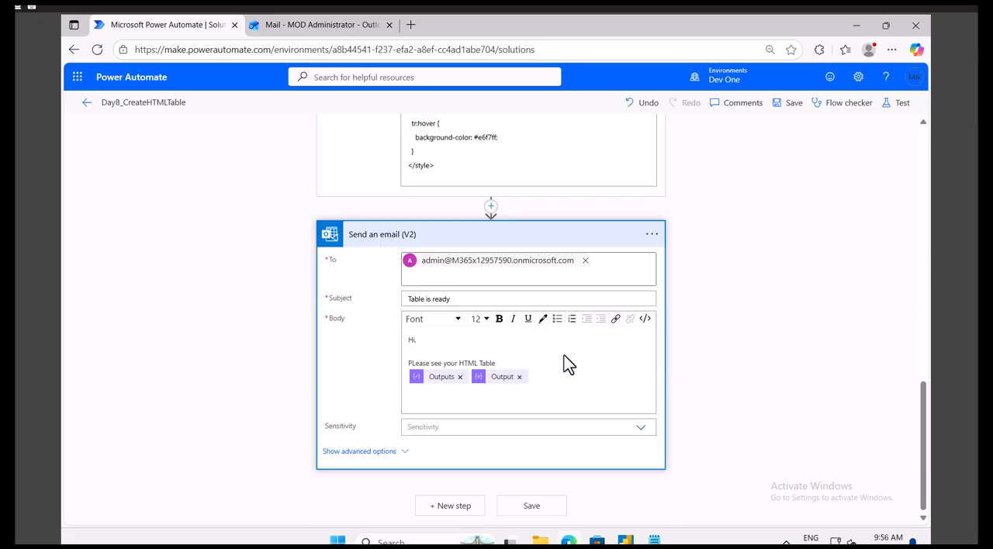